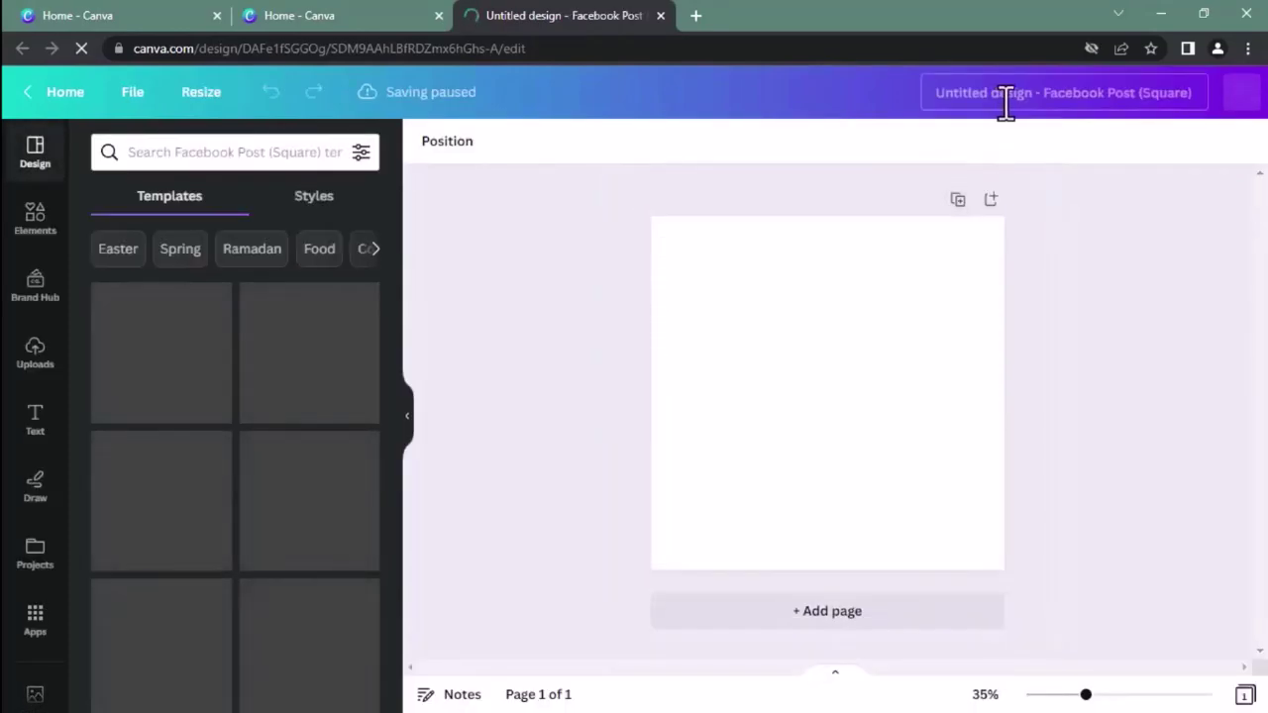
Rename the untitled design as "Mental Health Awareness".
left_click(1001, 100)
key("BackSpace")
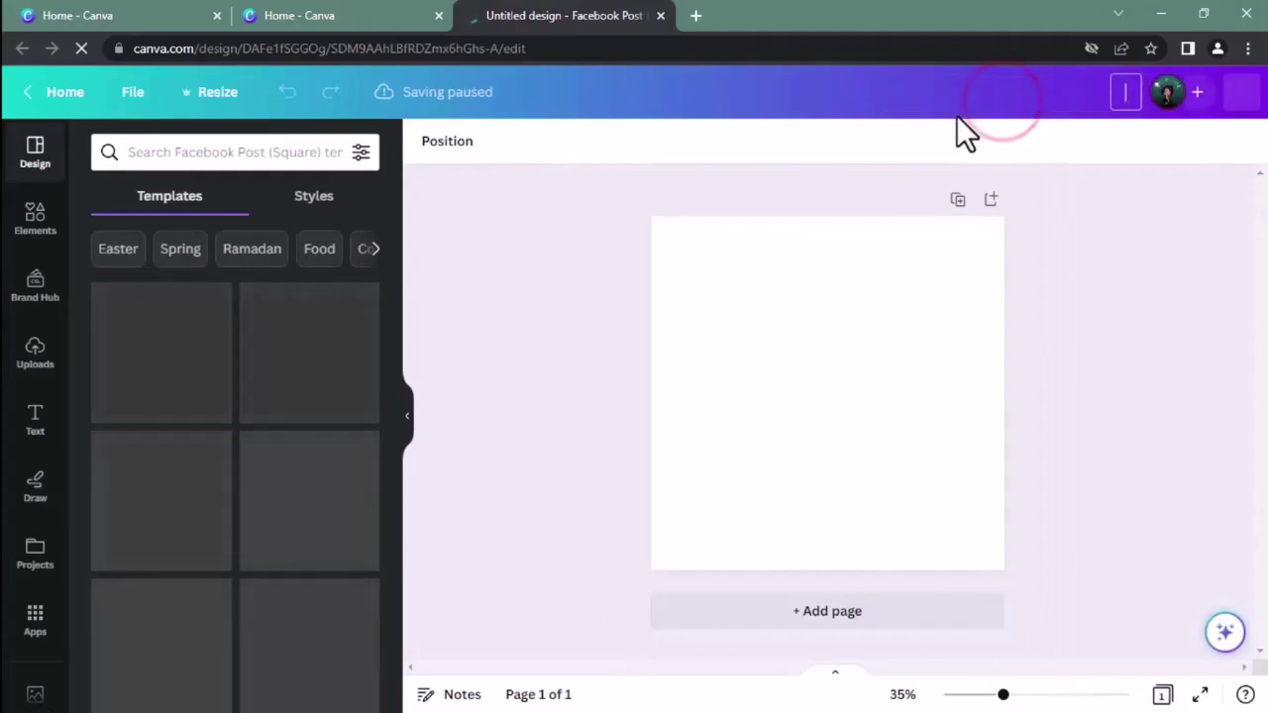
type("Hent")
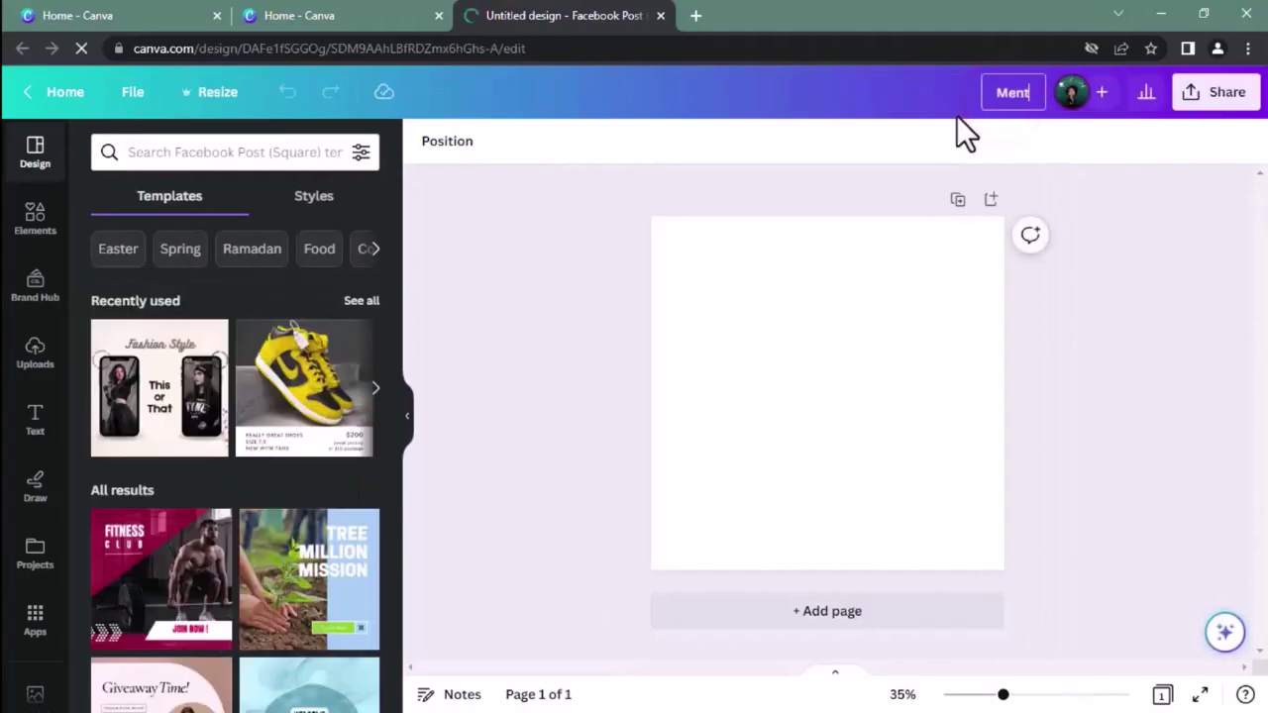
type("al Health Awareness")
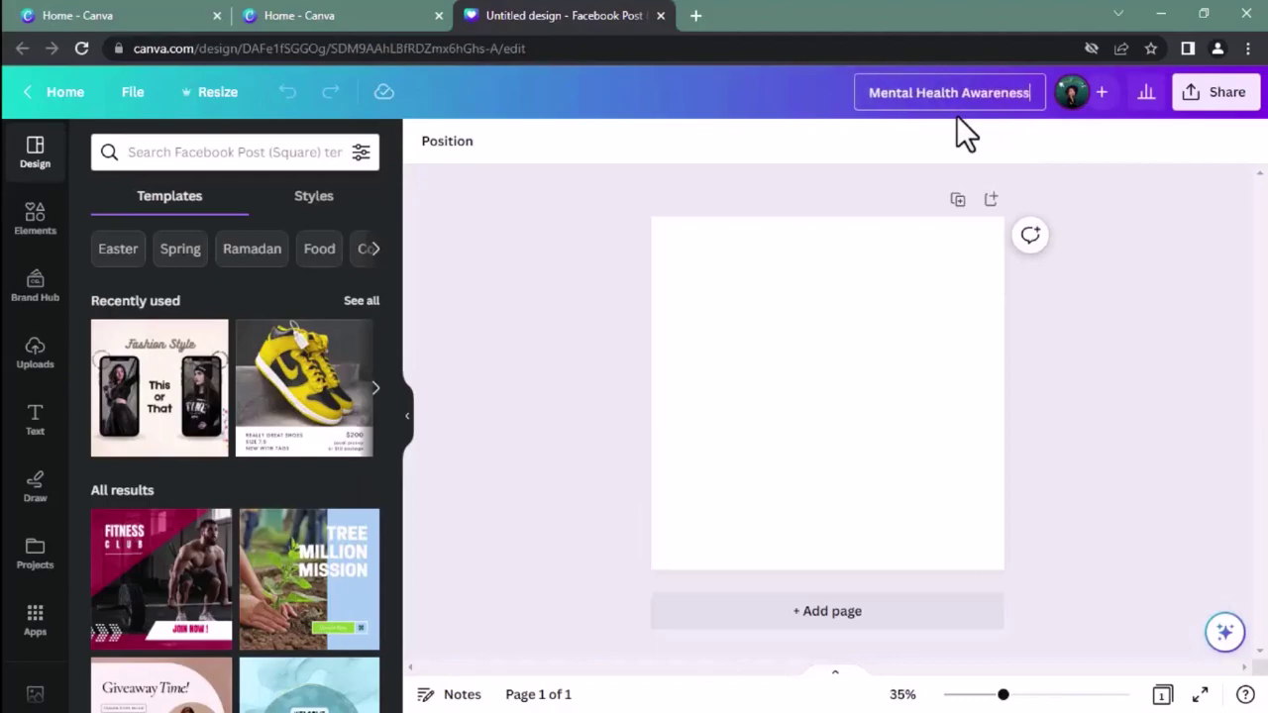
key("Return")
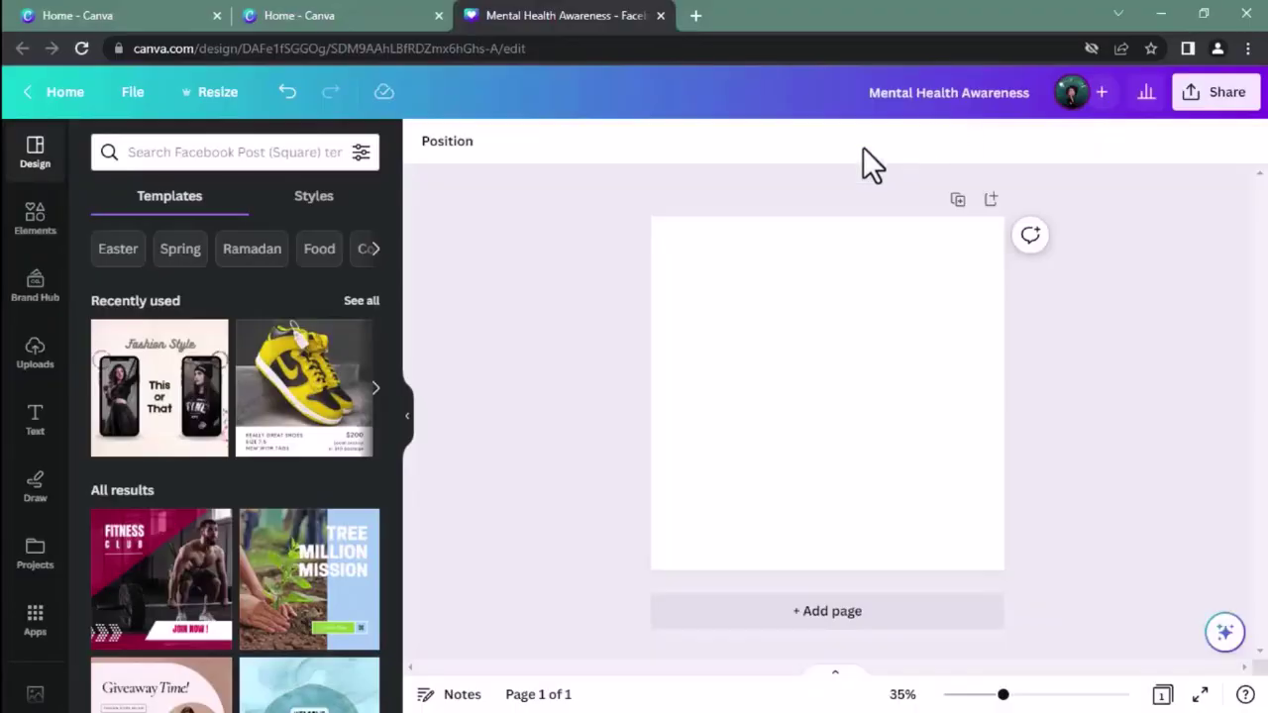
Open a Magic Write prompt for the blank page.
left_click(852, 275)
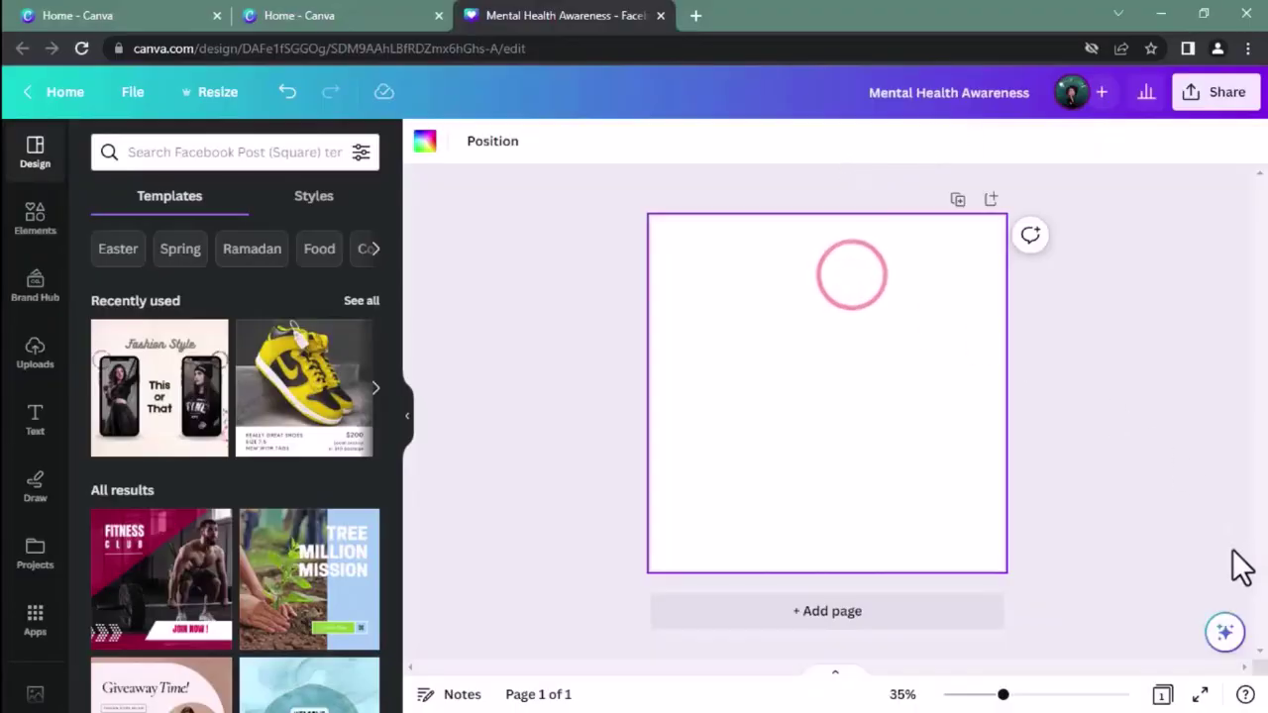
left_click(1227, 634)
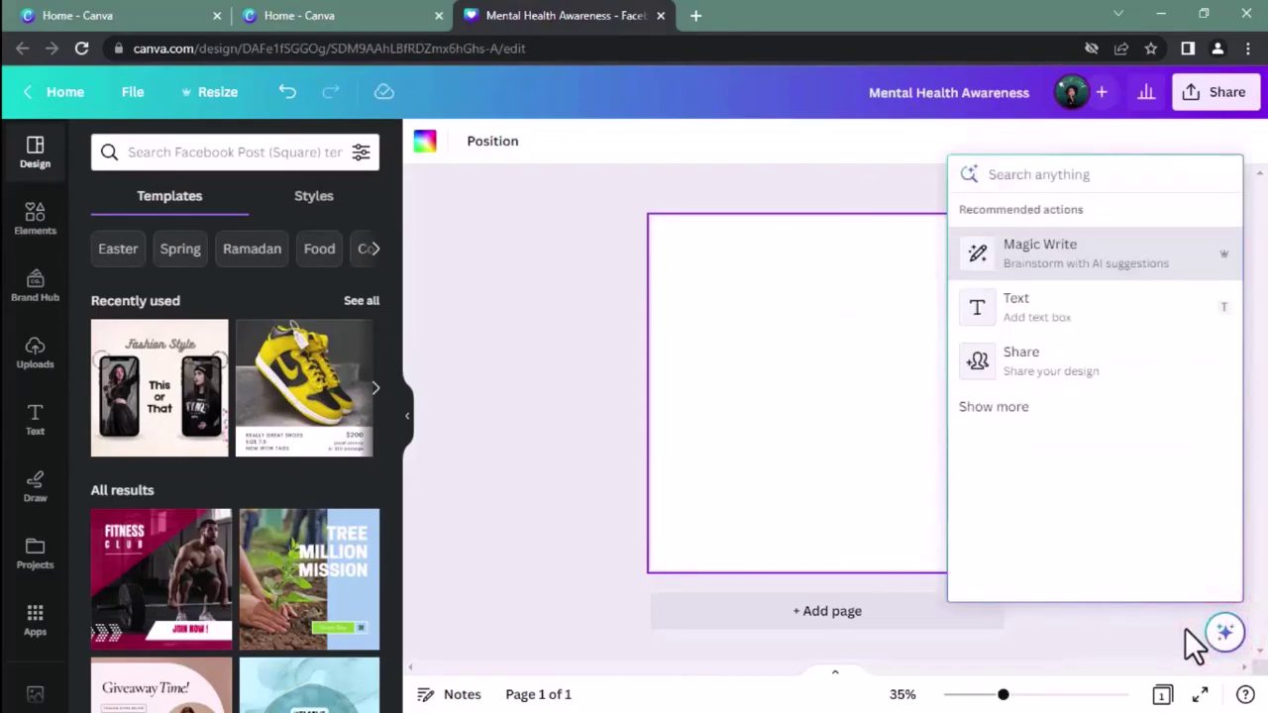
left_click(1045, 280)
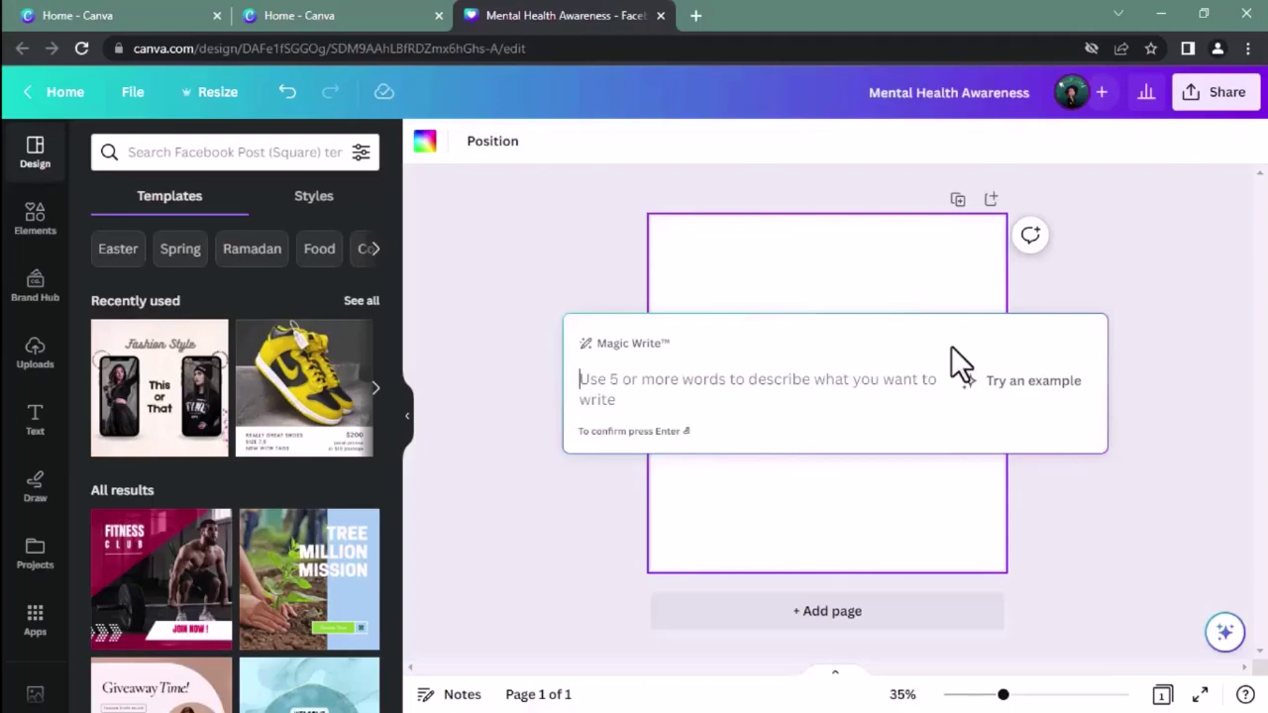
type("Write 3")
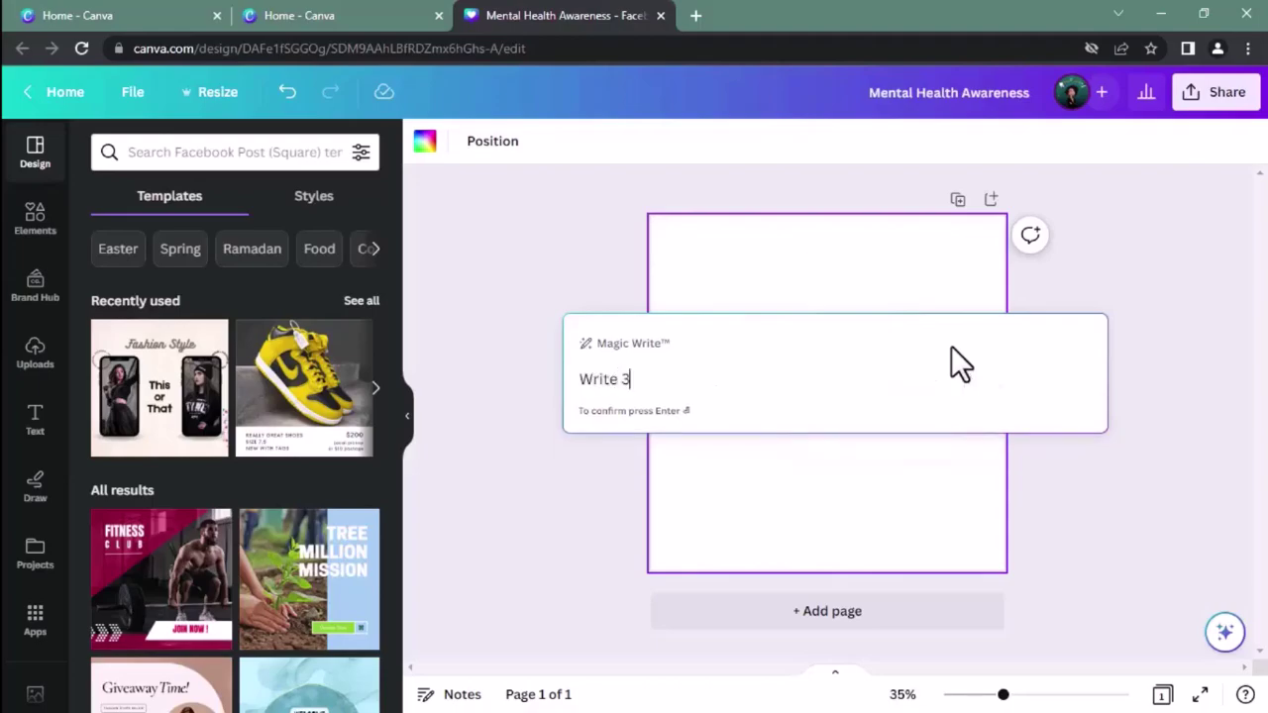
key("BackSpace")
key("BackSpace")
key("BackSpace")
key("BackSpace")
key("BackSpace")
key("BackSpace")
key("BackSpace")
key("BackSpace")
Generate text with the Magic Write prompt "Give me 3 ideas for mental health awareness month to post on social media.".
type("Give me 3 ideas for mental health awareness month fo")
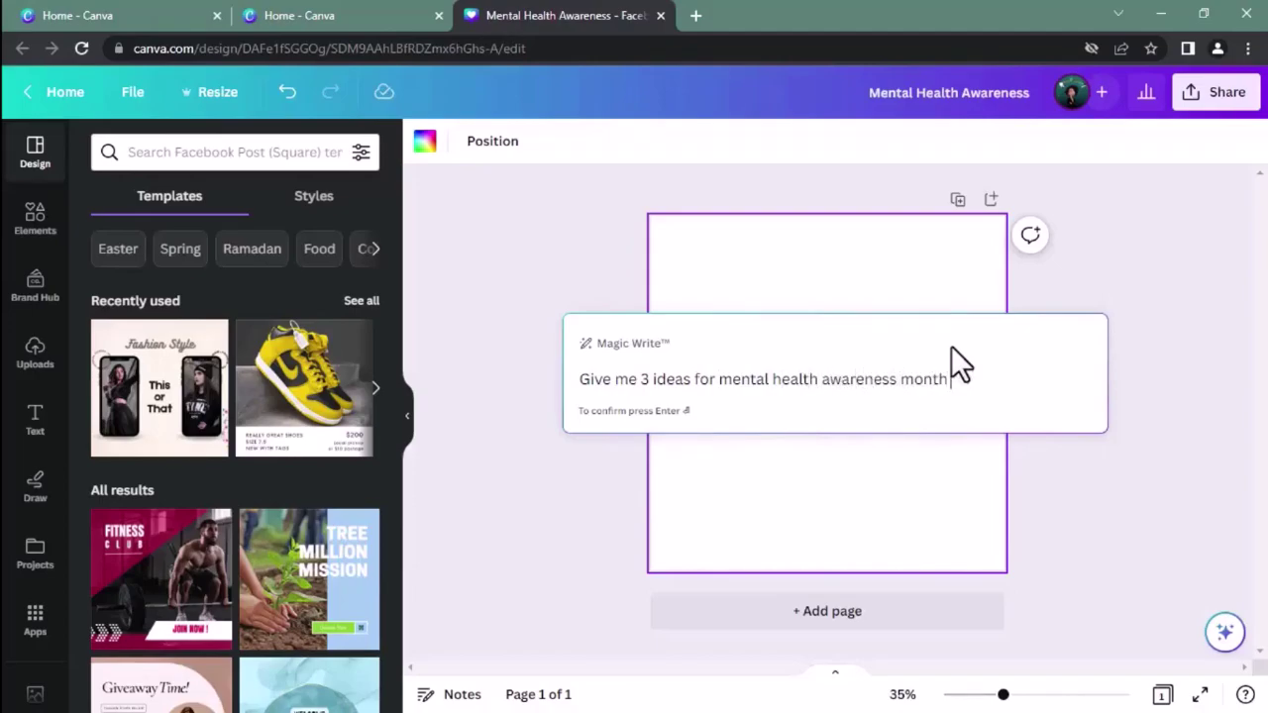
type("to post on social media.")
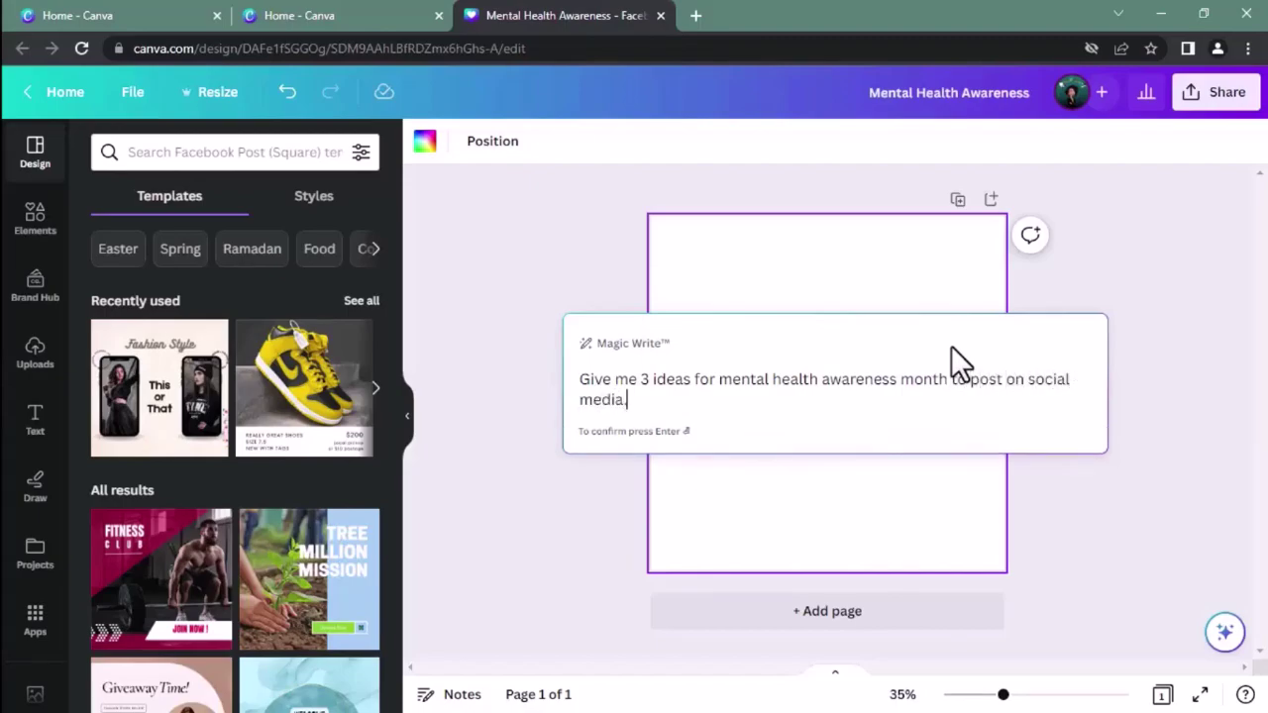
key("Return")
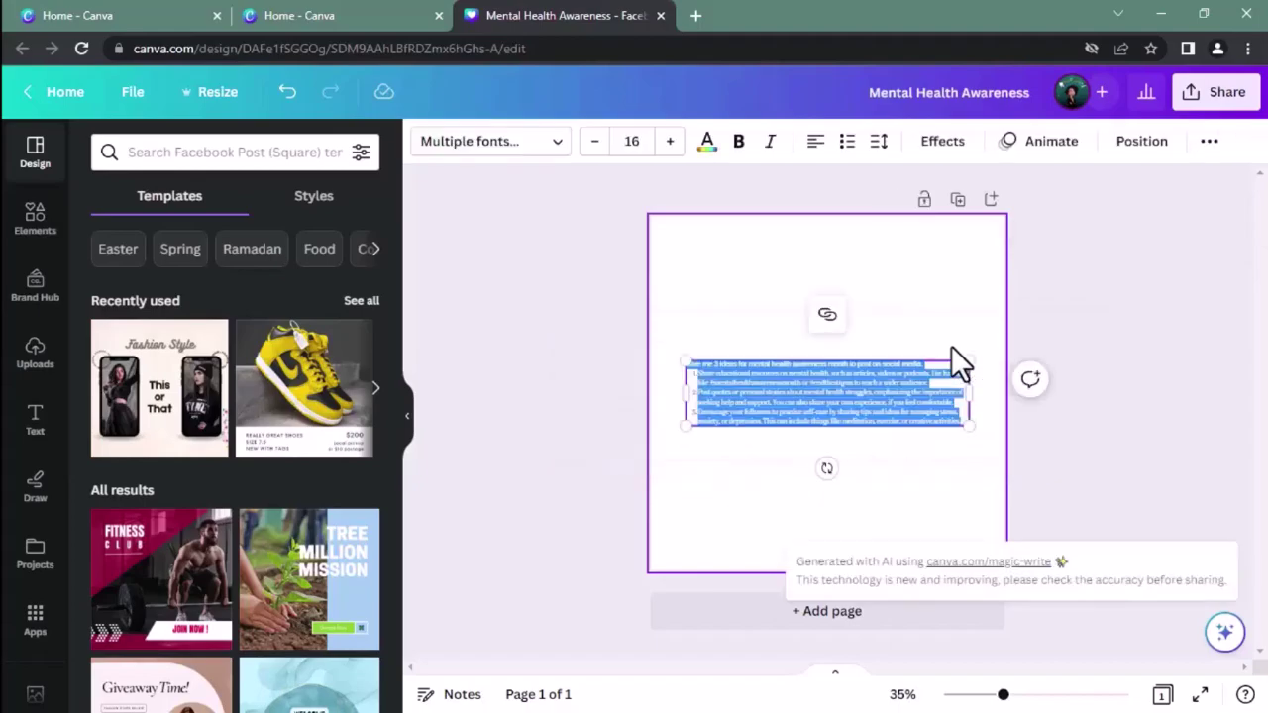
Set the generated text's font size to 35 and move the text box up so that it fits within the page.
left_click(628, 142)
type("35")
key("Return")
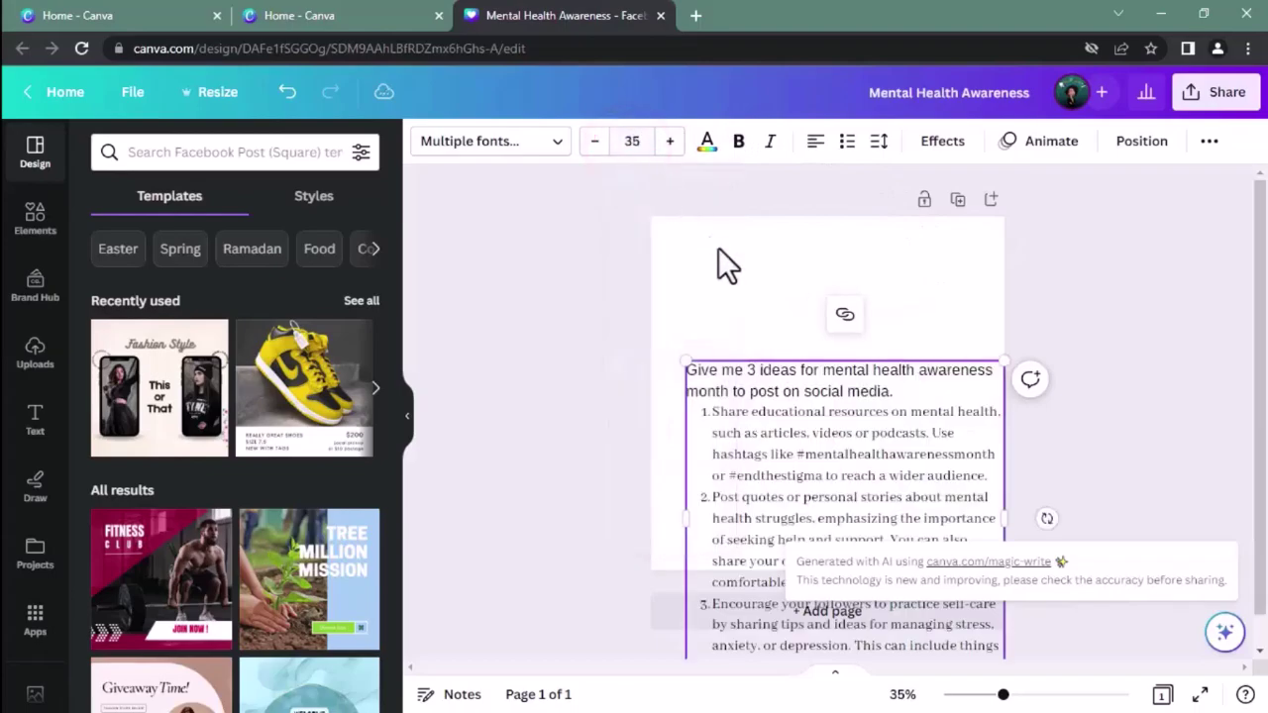
left_click(912, 321)
left_click_drag(902, 436, 885, 319)
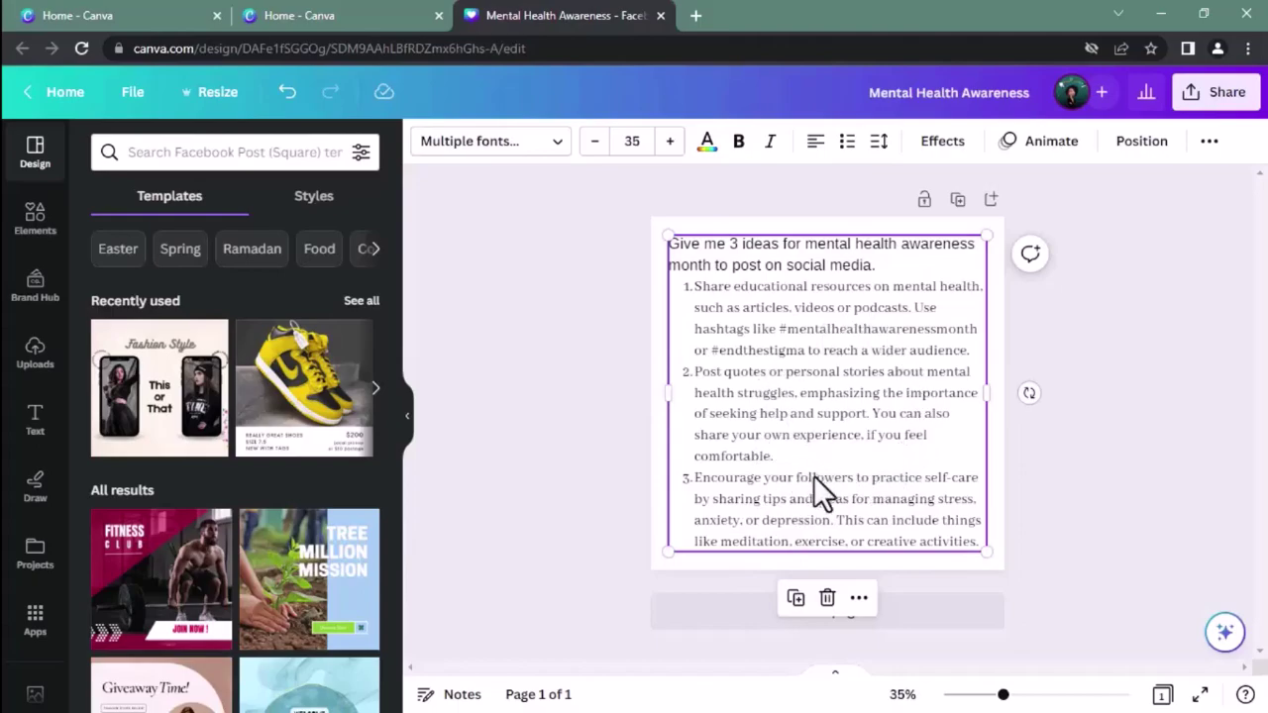
left_click(1223, 639)
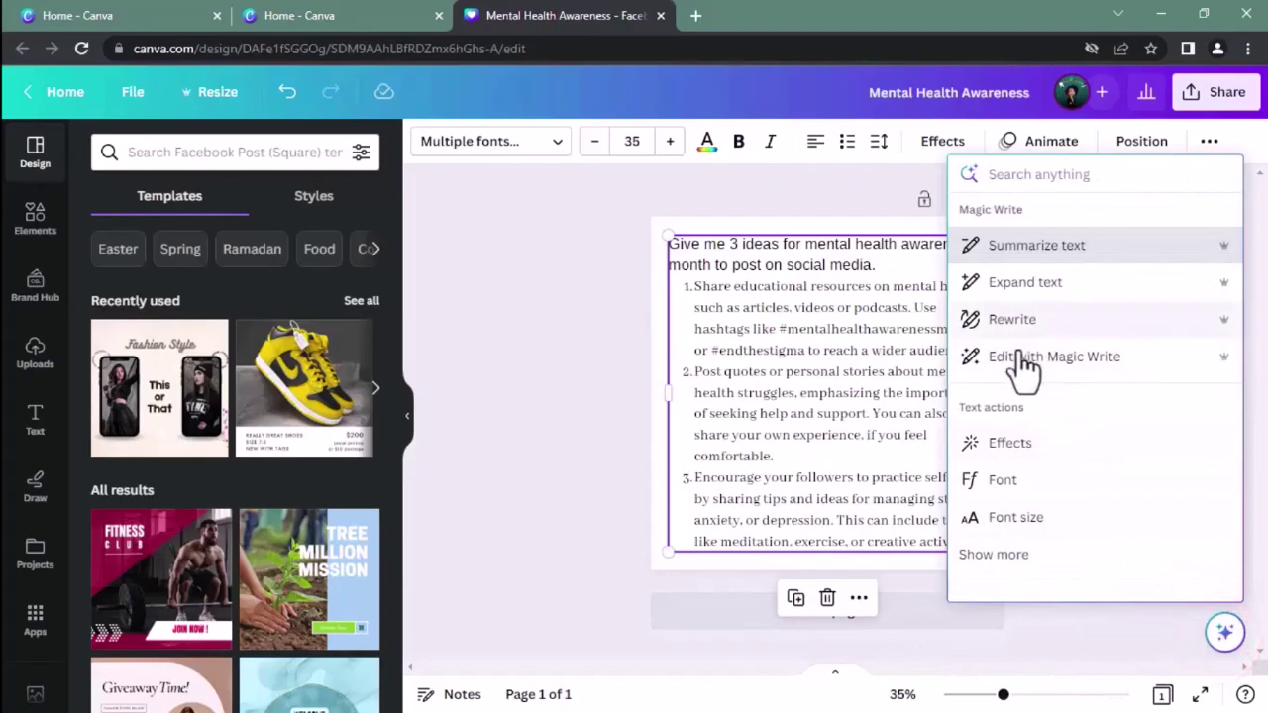
left_click(1057, 621)
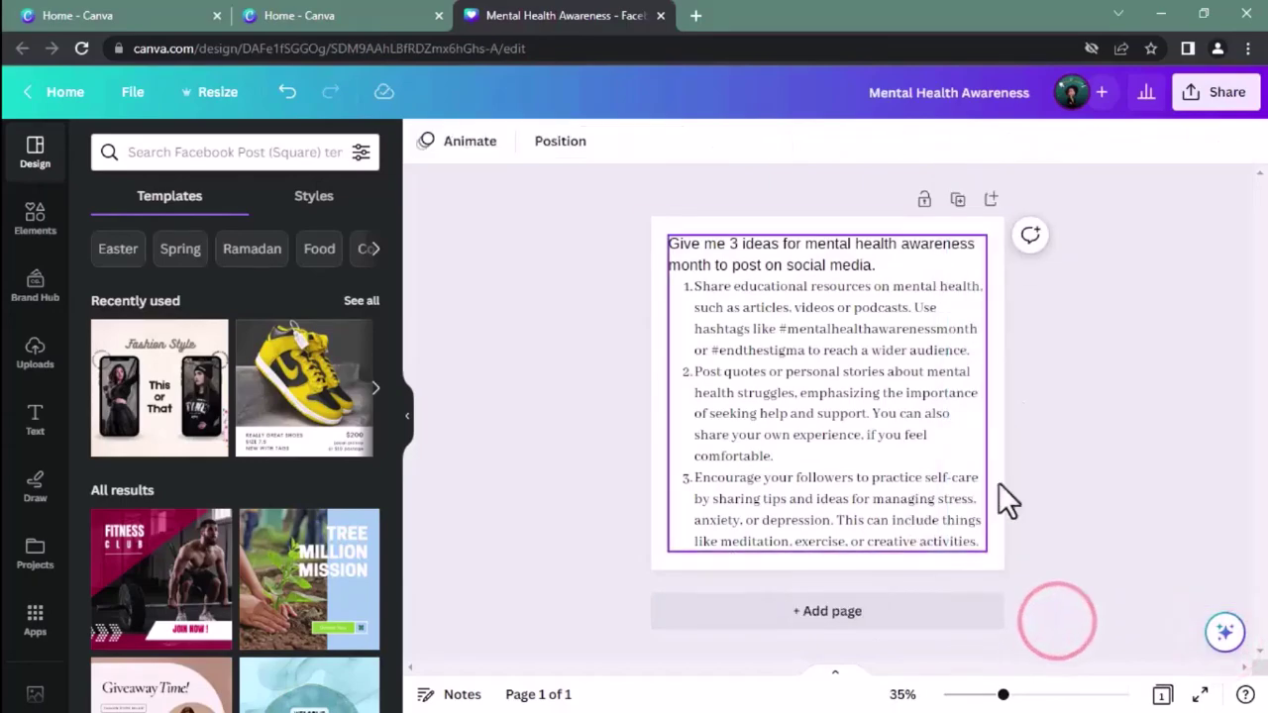
left_click(1226, 632)
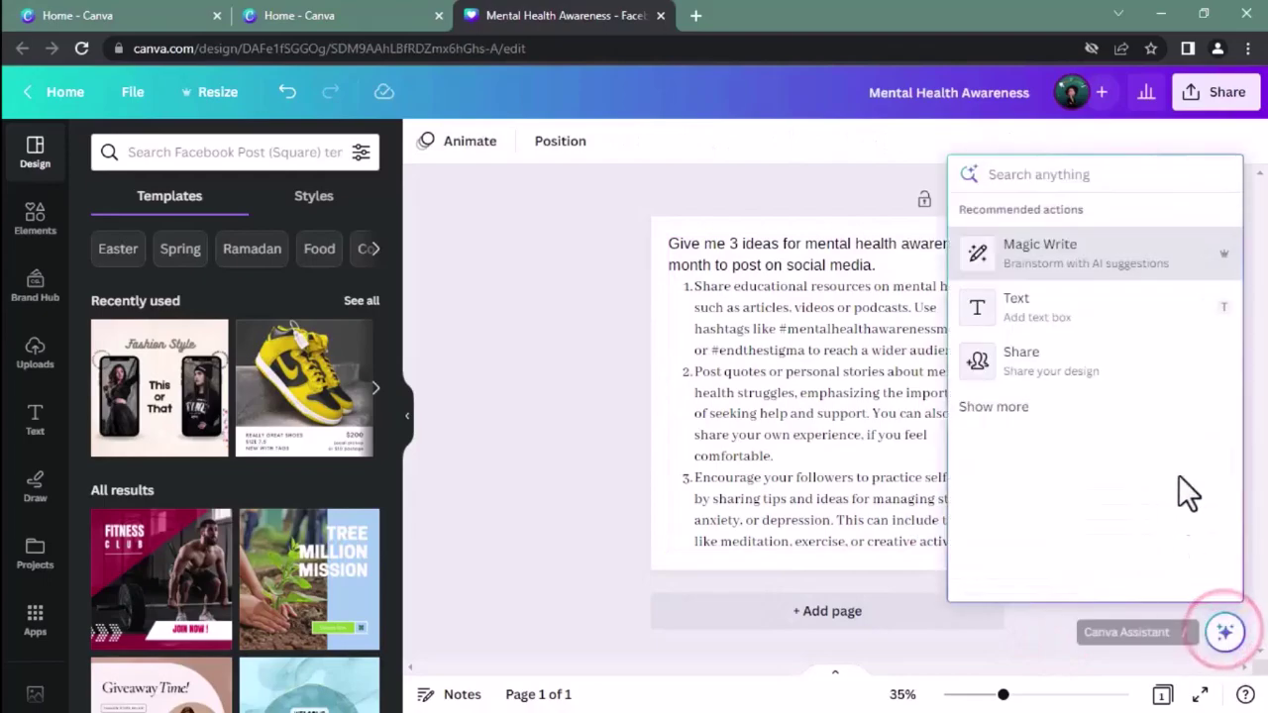
left_click(885, 436)
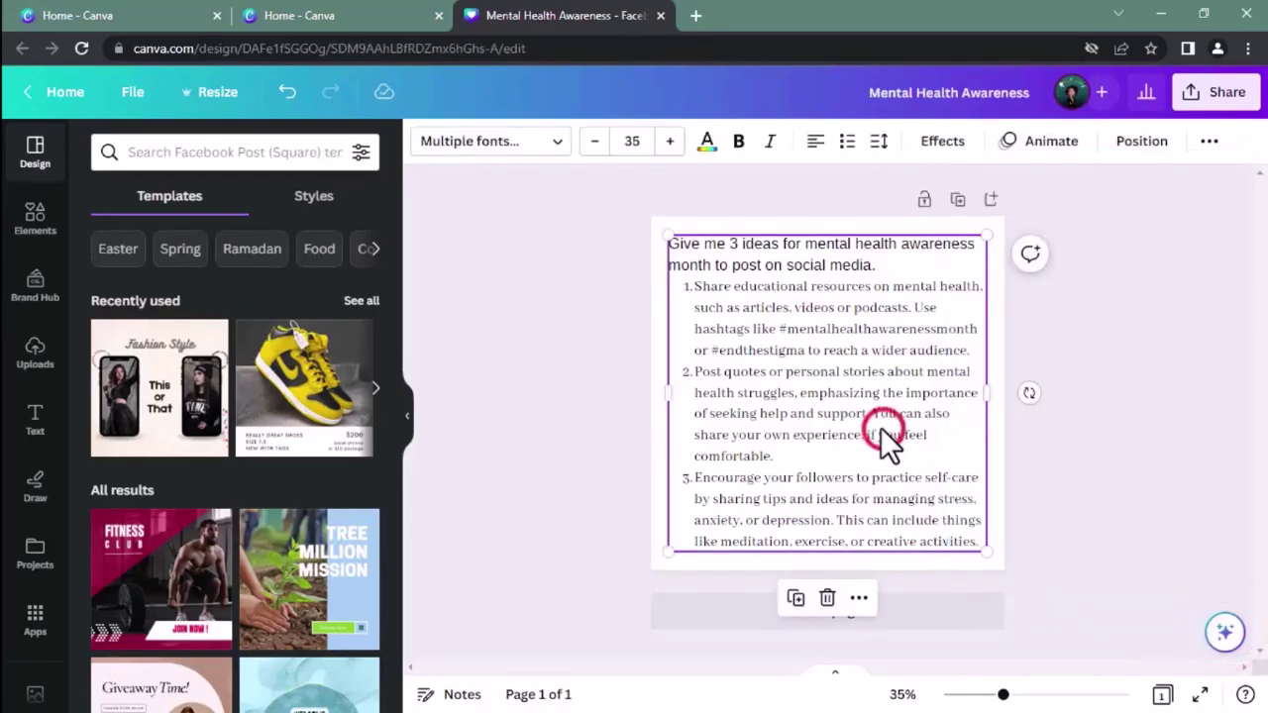
Rewrite the generated list of post ideas with Magic Write's Rewrite option.
left_click(948, 356)
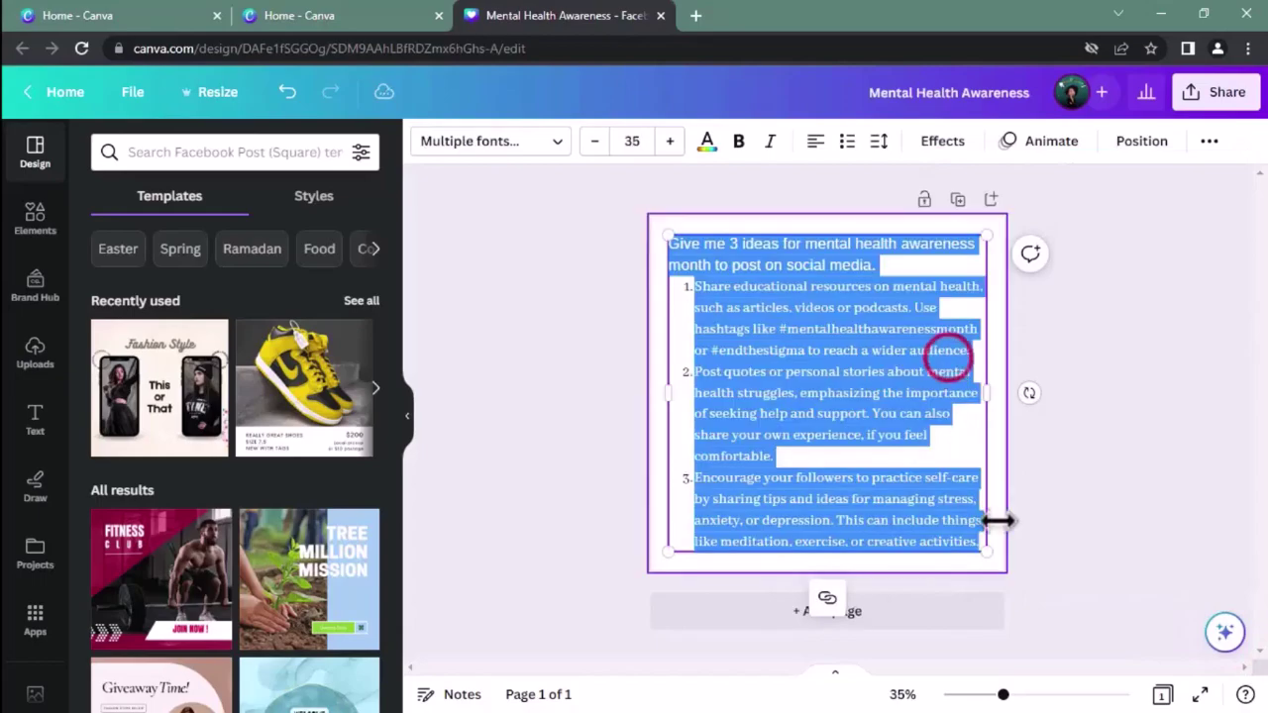
left_click(979, 433)
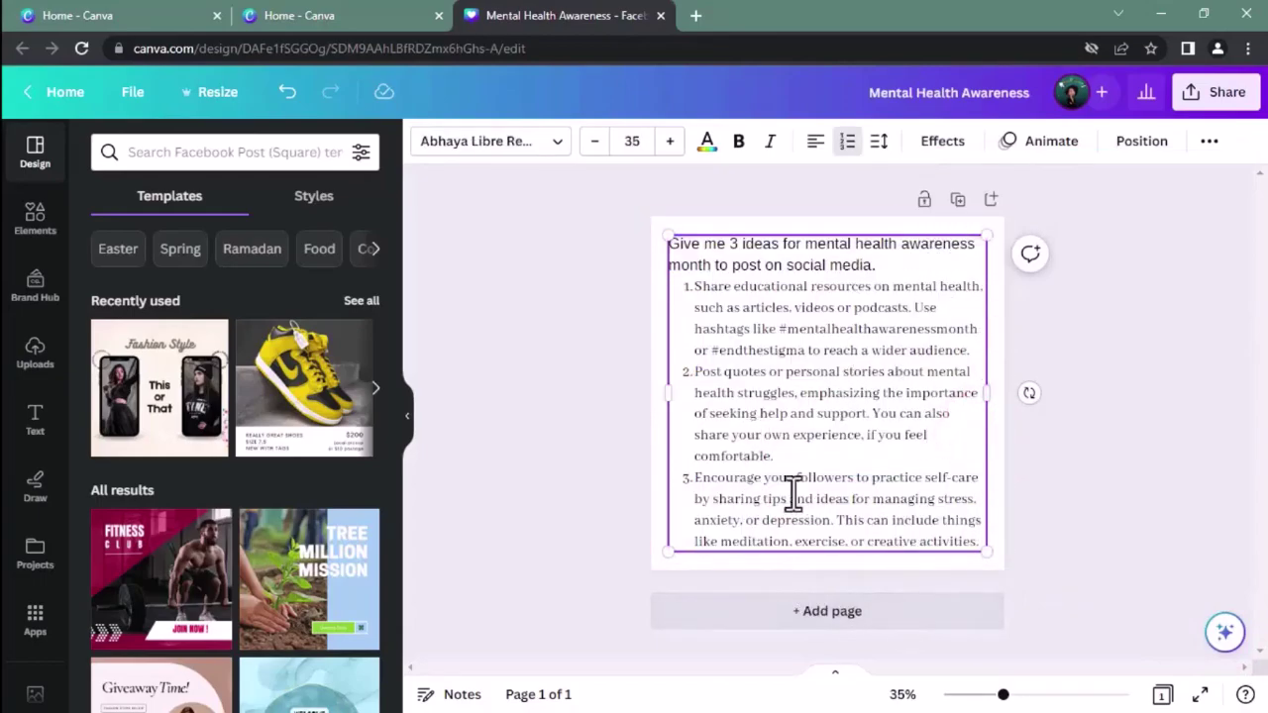
left_click(1226, 634)
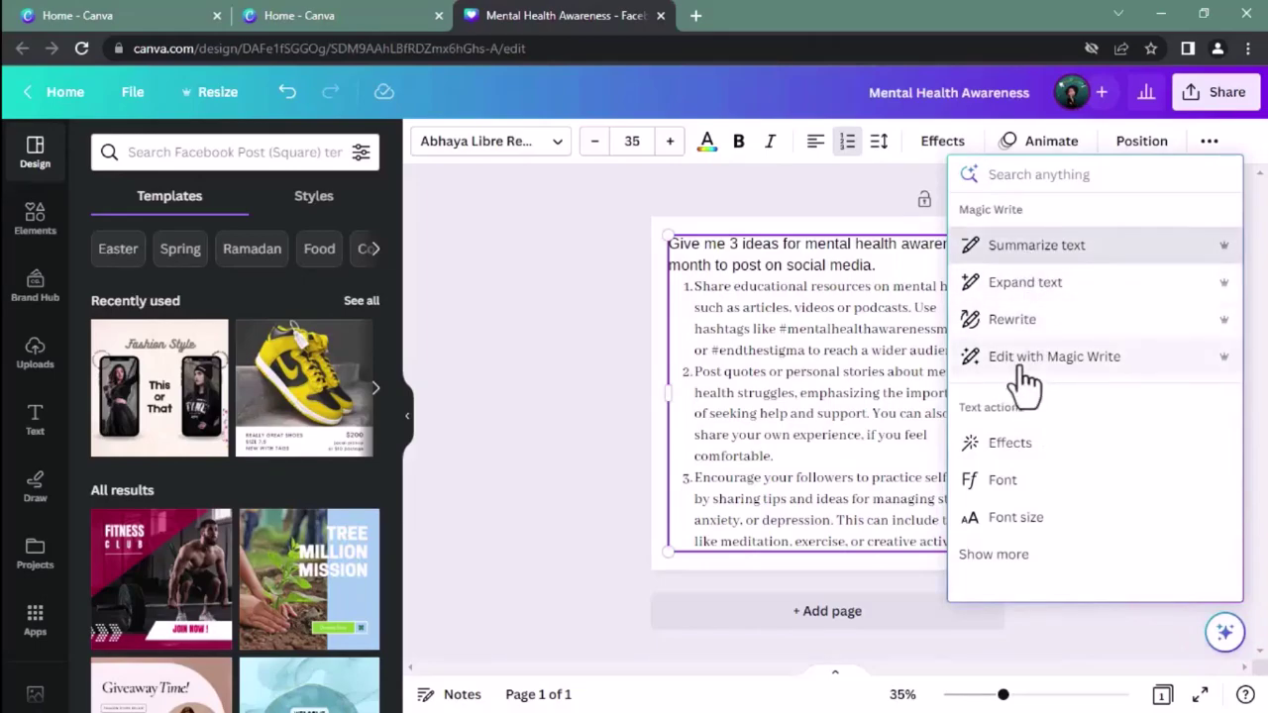
left_click(1021, 327)
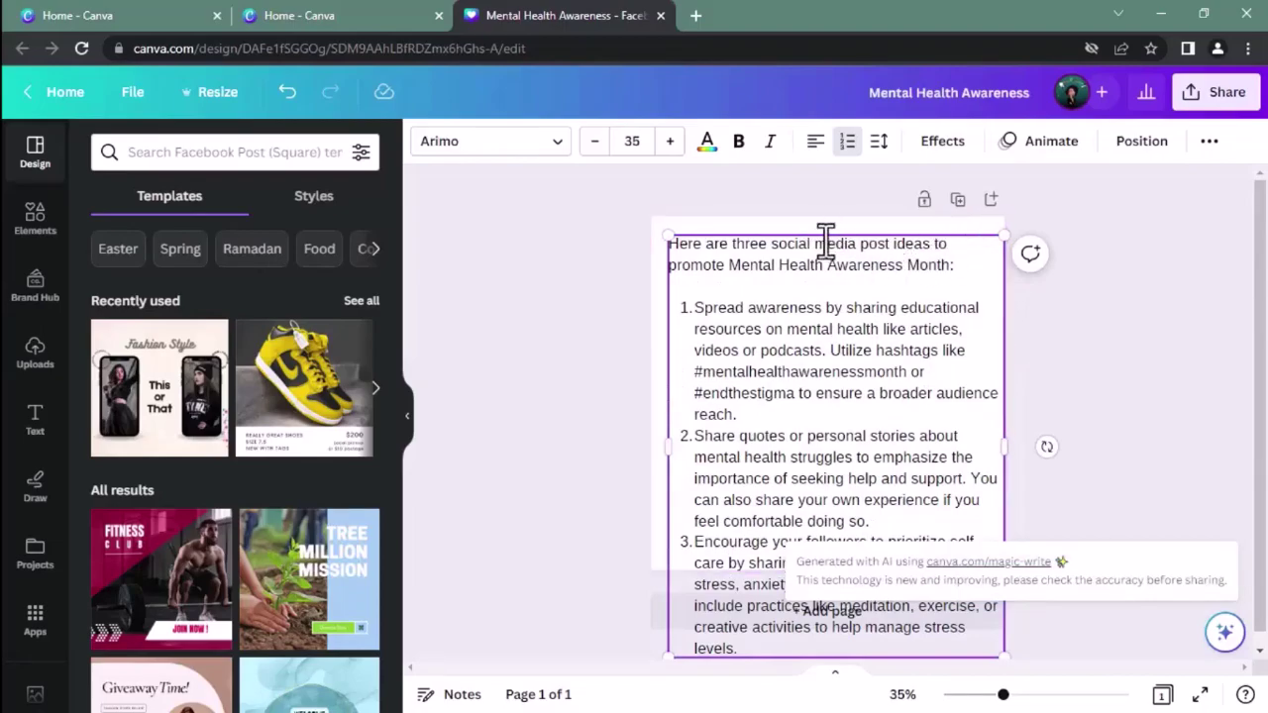
Reduce the font size of the second list item by three points.
left_click(596, 142)
left_click(596, 141)
left_click(597, 142)
Reduce the font size of the entire rewritten text by three points so that it fits on the page.
left_click(830, 339)
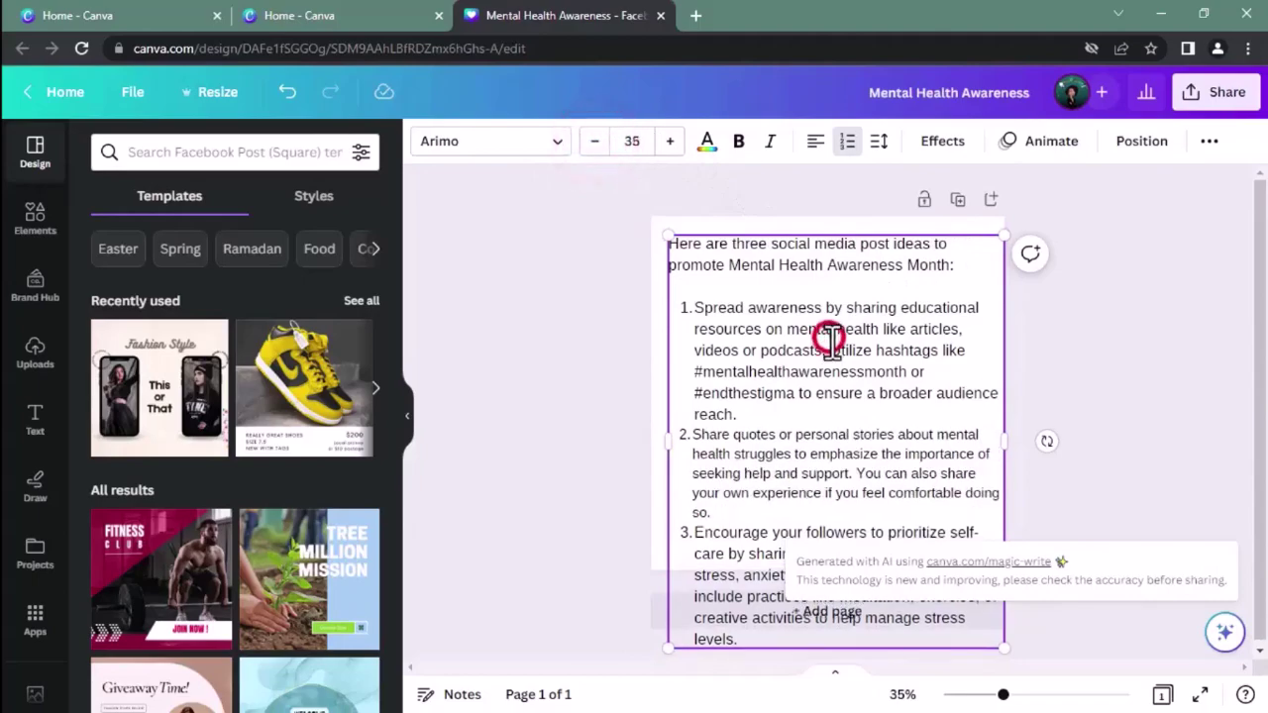
key("ctrl+a")
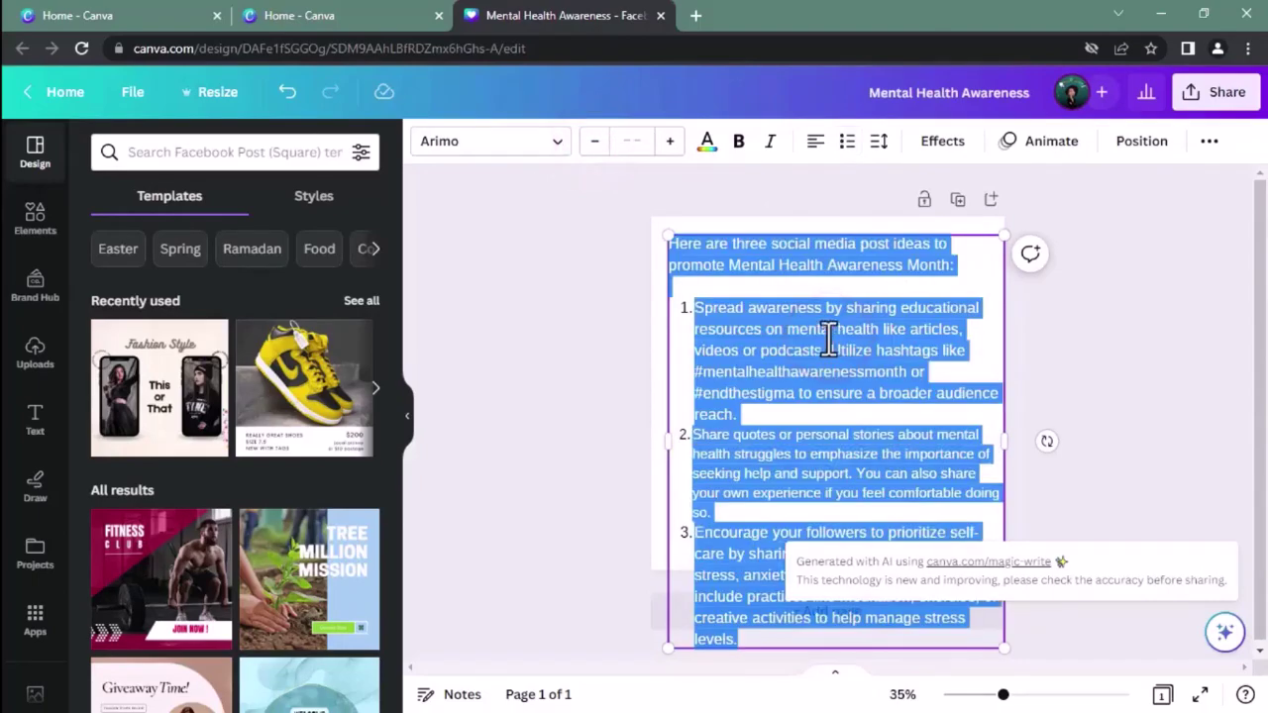
left_click(596, 142)
left_click(596, 142)
left_click(596, 142)
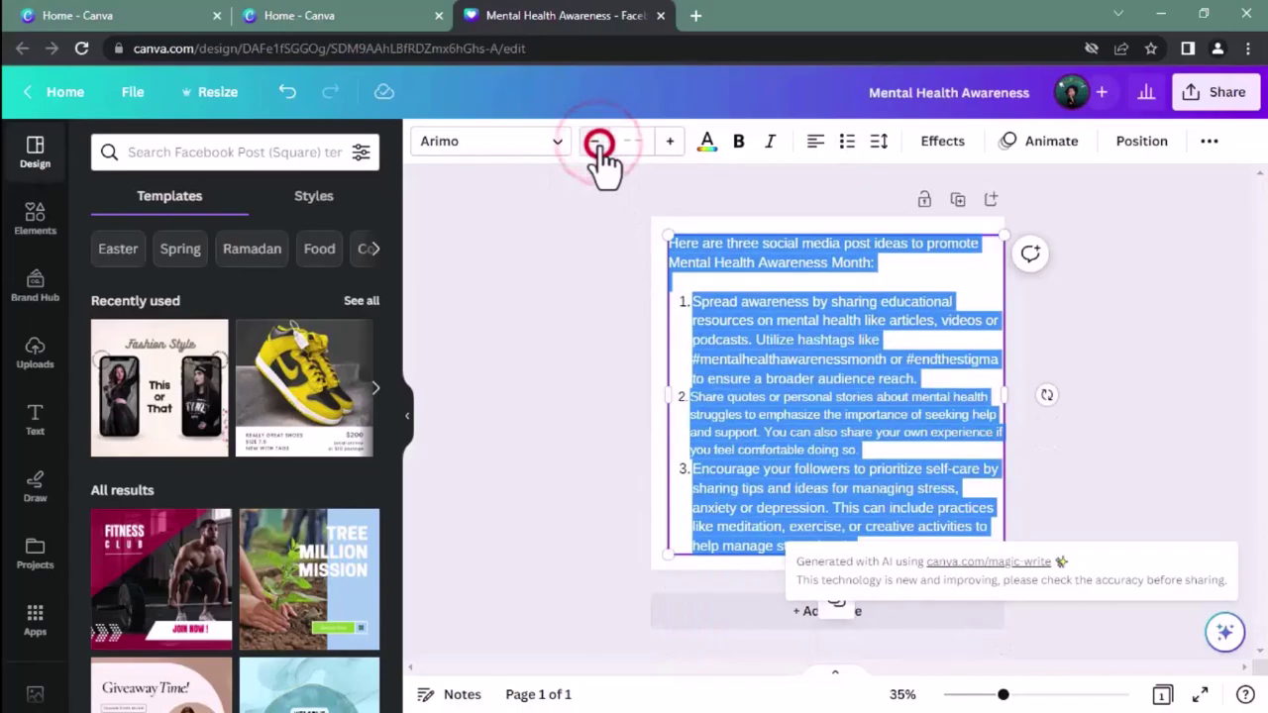
left_click(1118, 432)
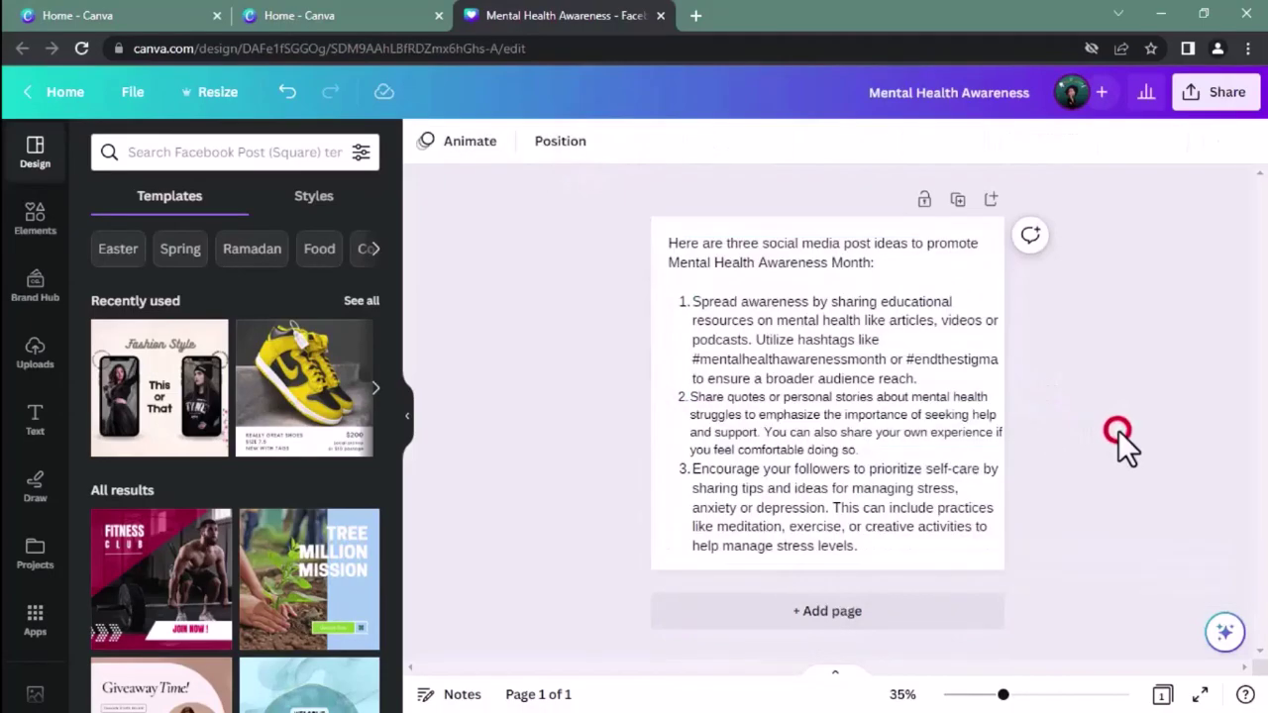
Centre the text box on the page and copy the second post idea, about sharing quotes or personal stories, into the page notes.
left_click(933, 421)
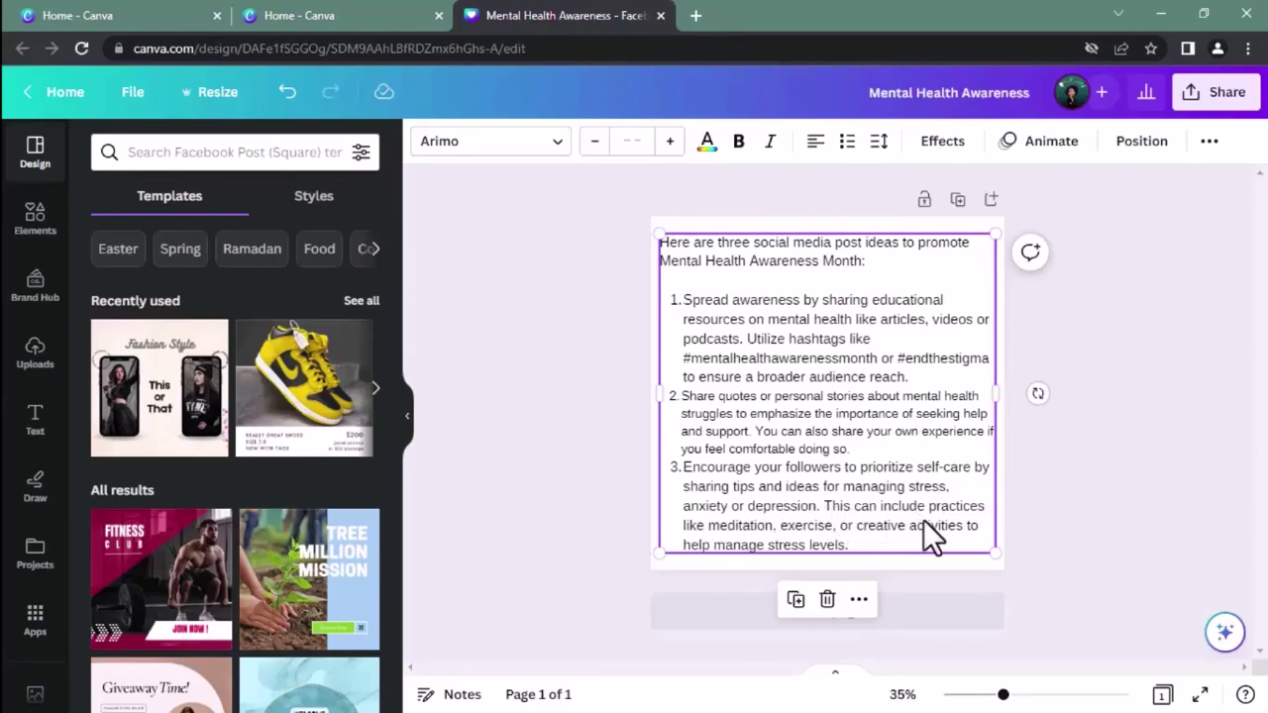
left_click(798, 422)
left_click(801, 420)
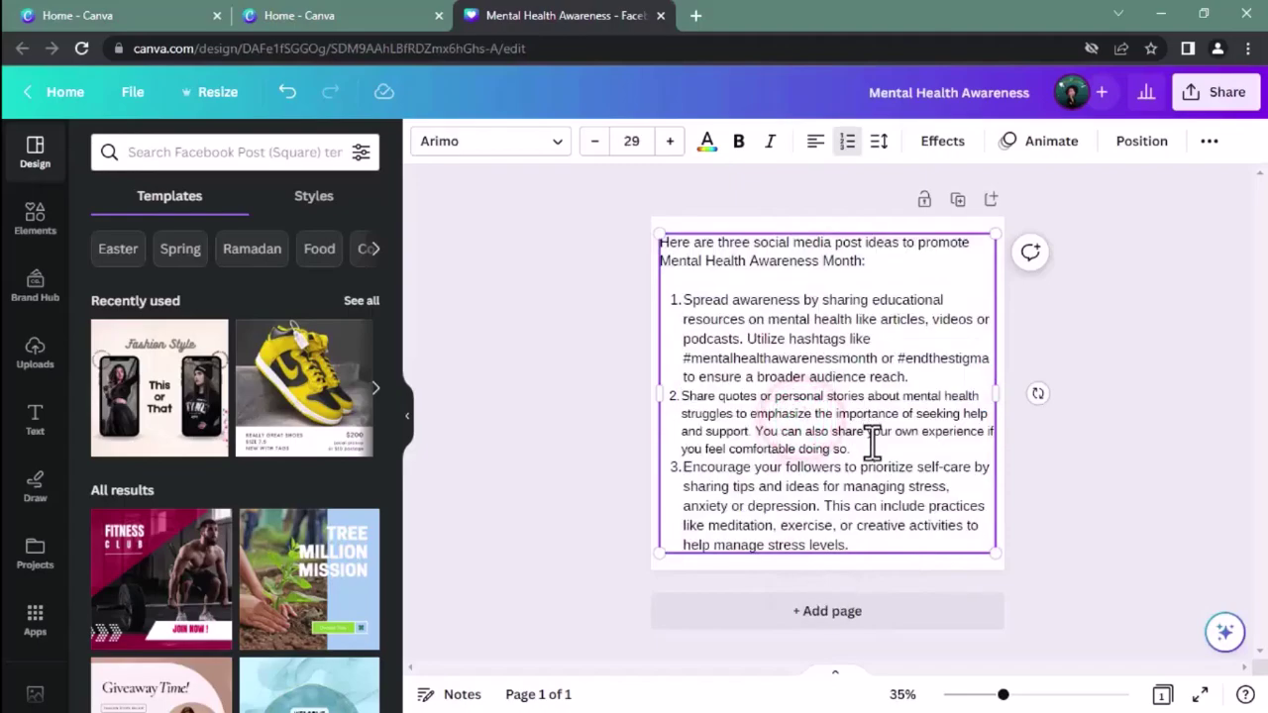
left_click_drag(871, 446, 682, 406)
key("ctrl+c")
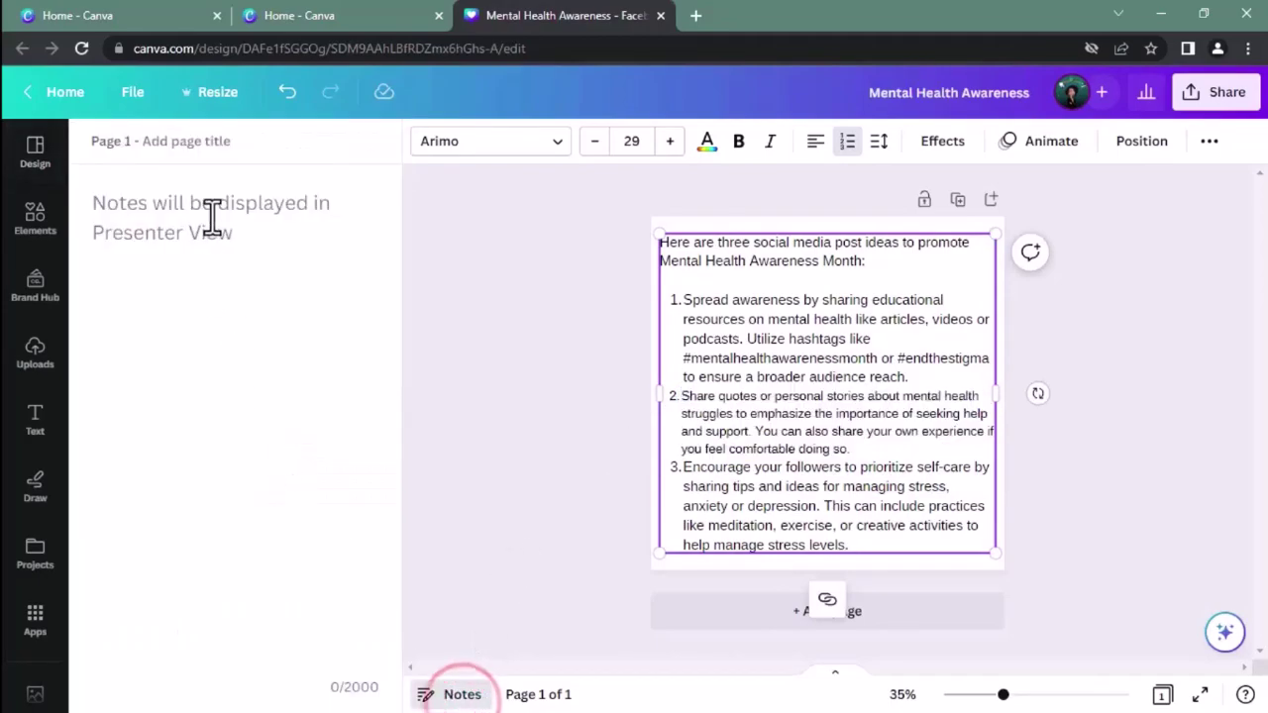
left_click(215, 226)
key("ctrl+v")
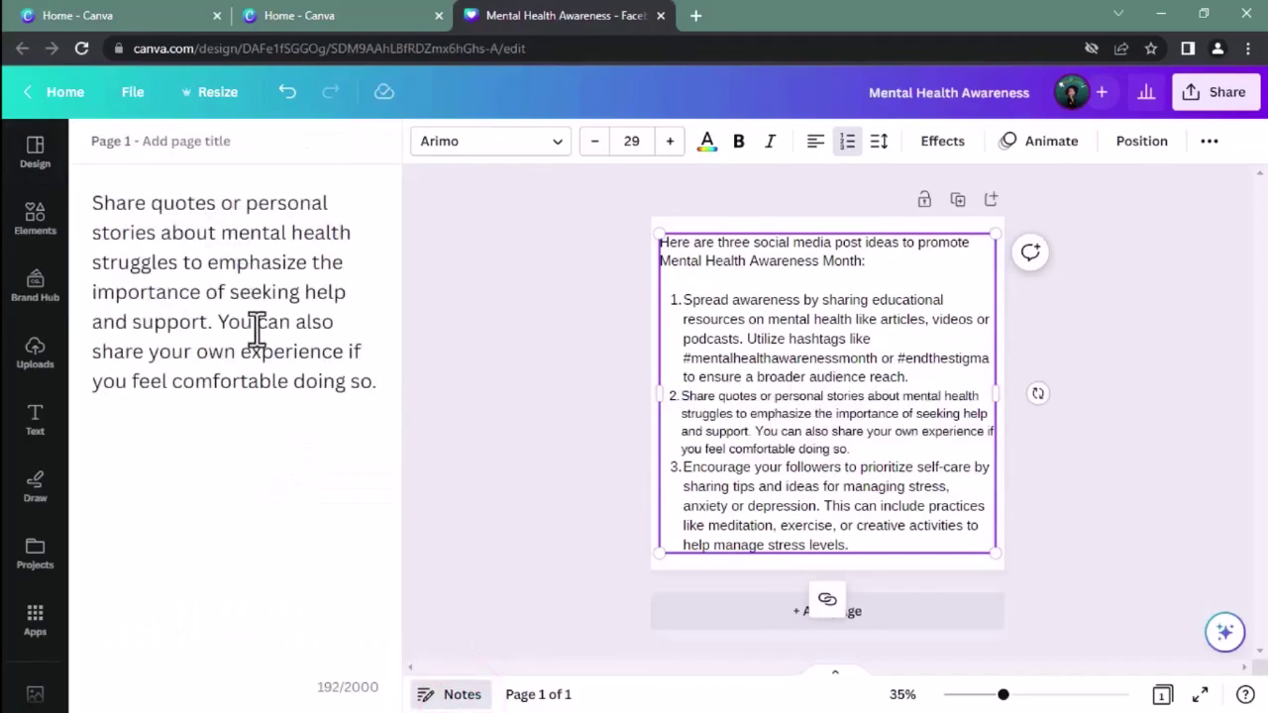
left_click(313, 432)
double_click(173, 202)
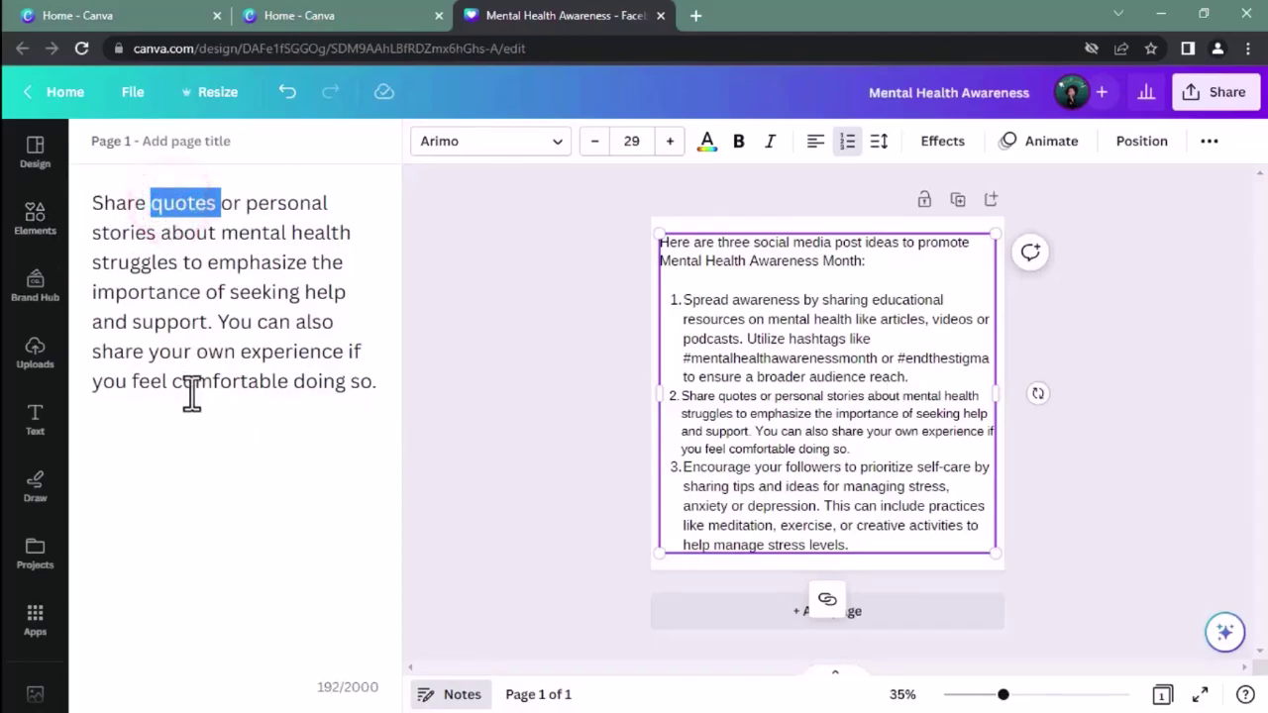
left_click(234, 481)
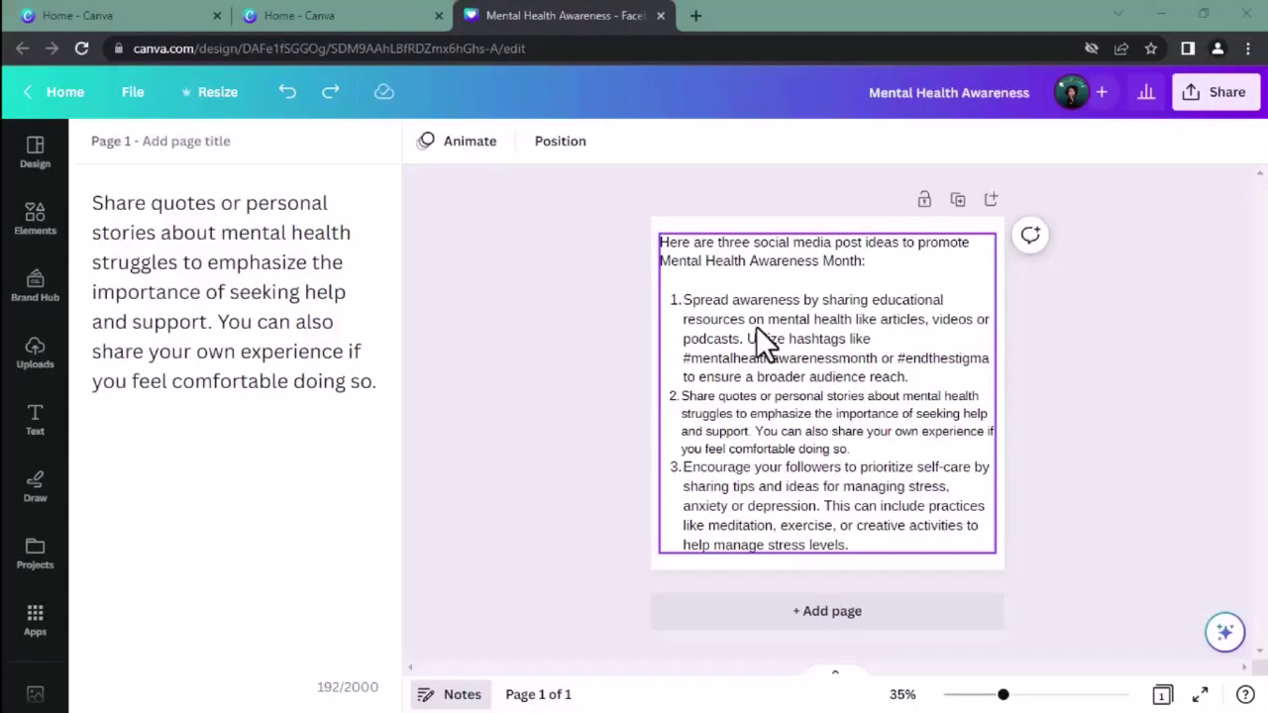
left_click(180, 302)
Delete the text box with the three post ideas from the page.
left_click(776, 369)
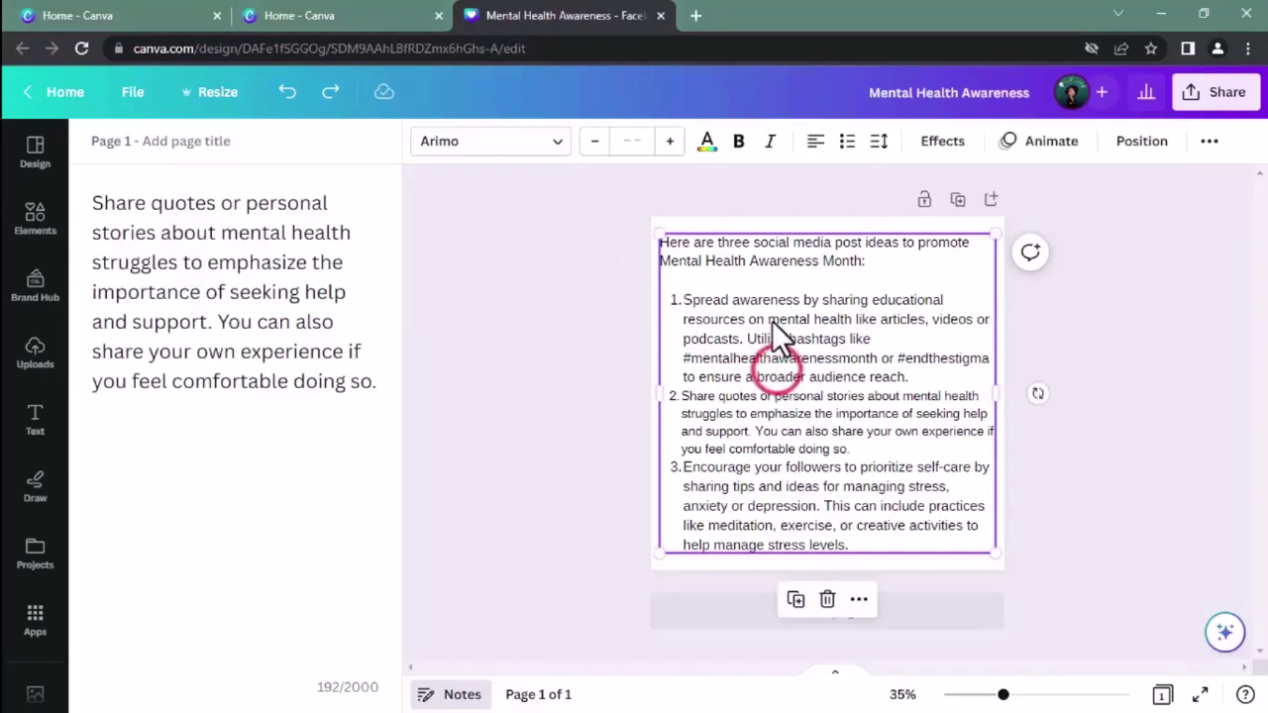
key("Delete")
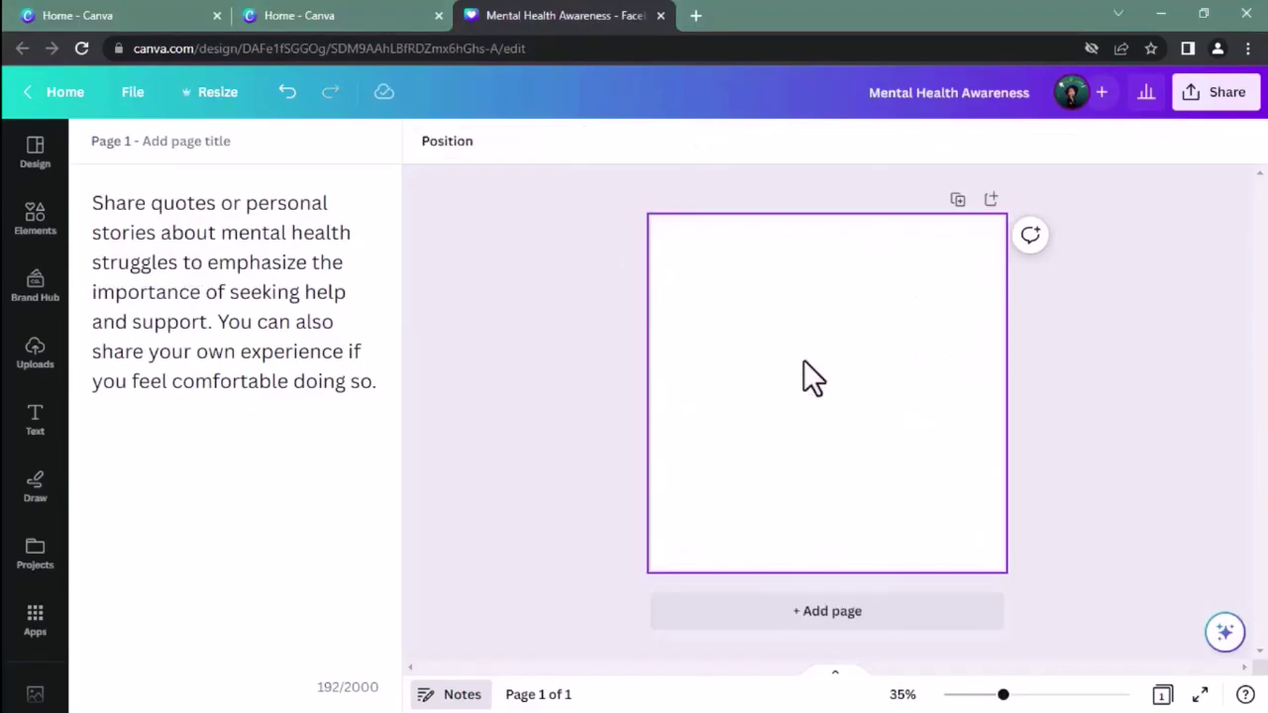
double_click(199, 206)
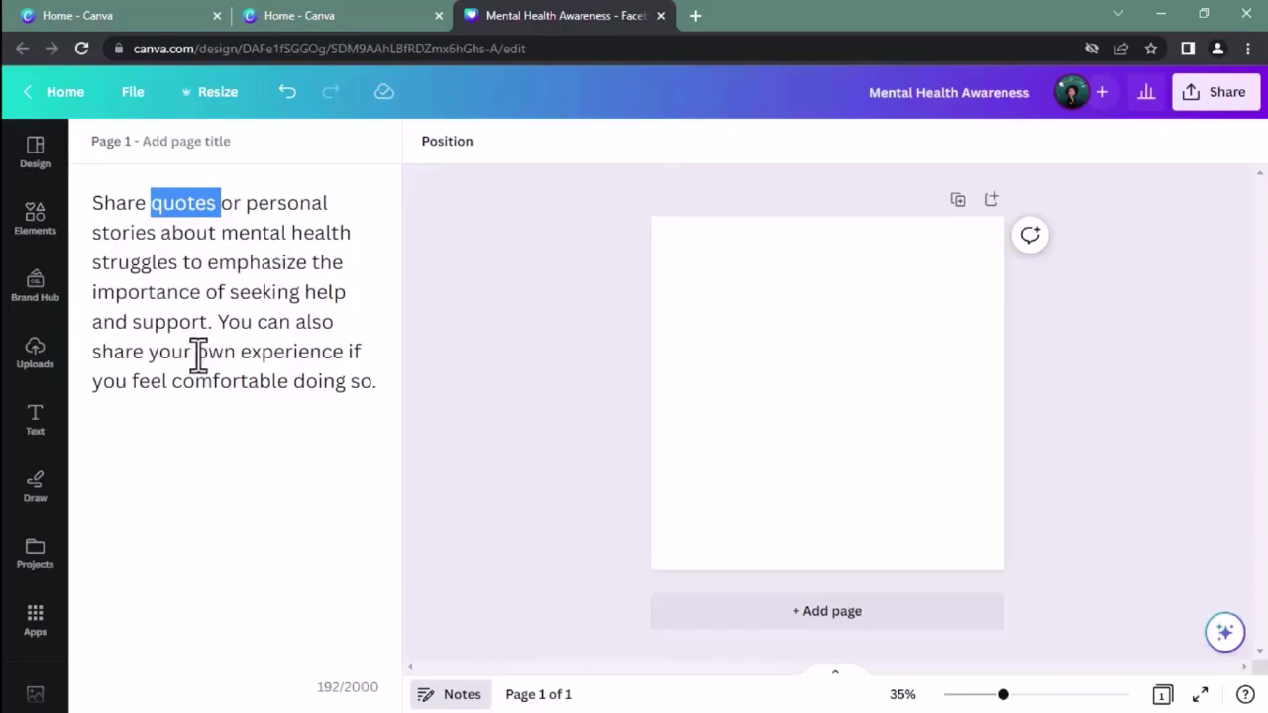
left_click(894, 336)
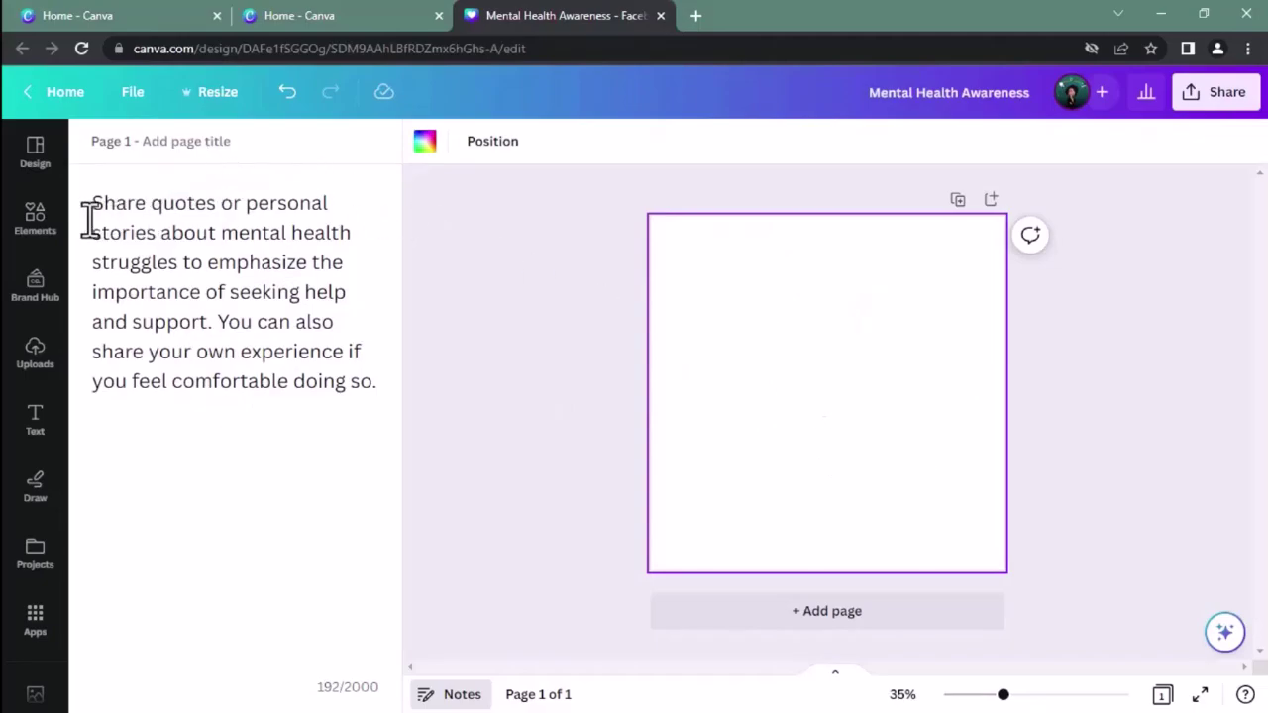
Search the elements library for "mental health quotes" and show all of the graphics results.
left_click(51, 230)
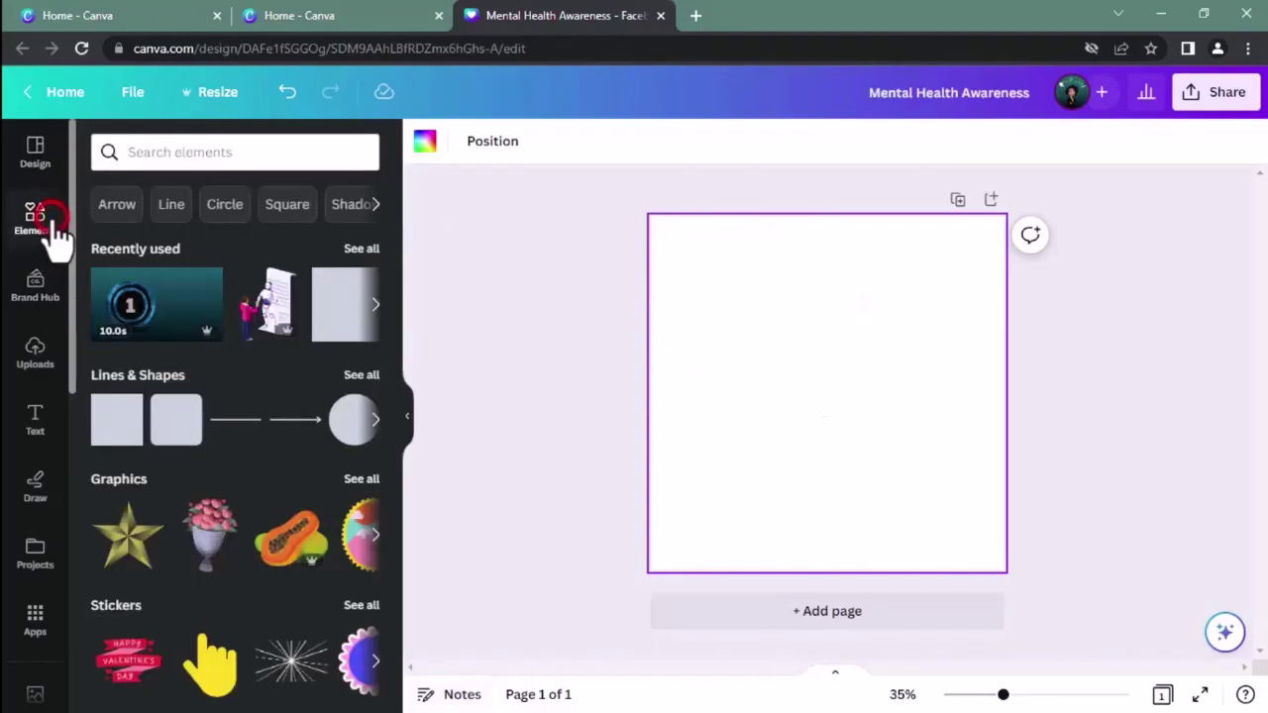
left_click(186, 157)
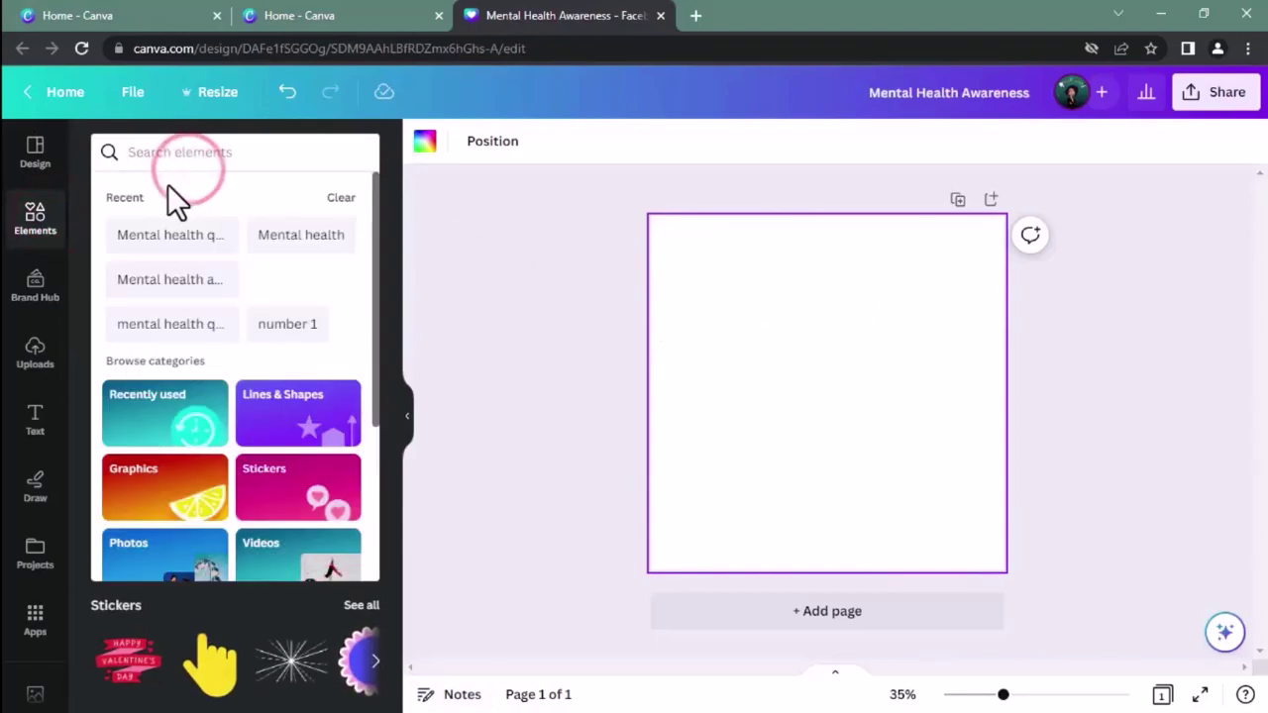
type("mental h")
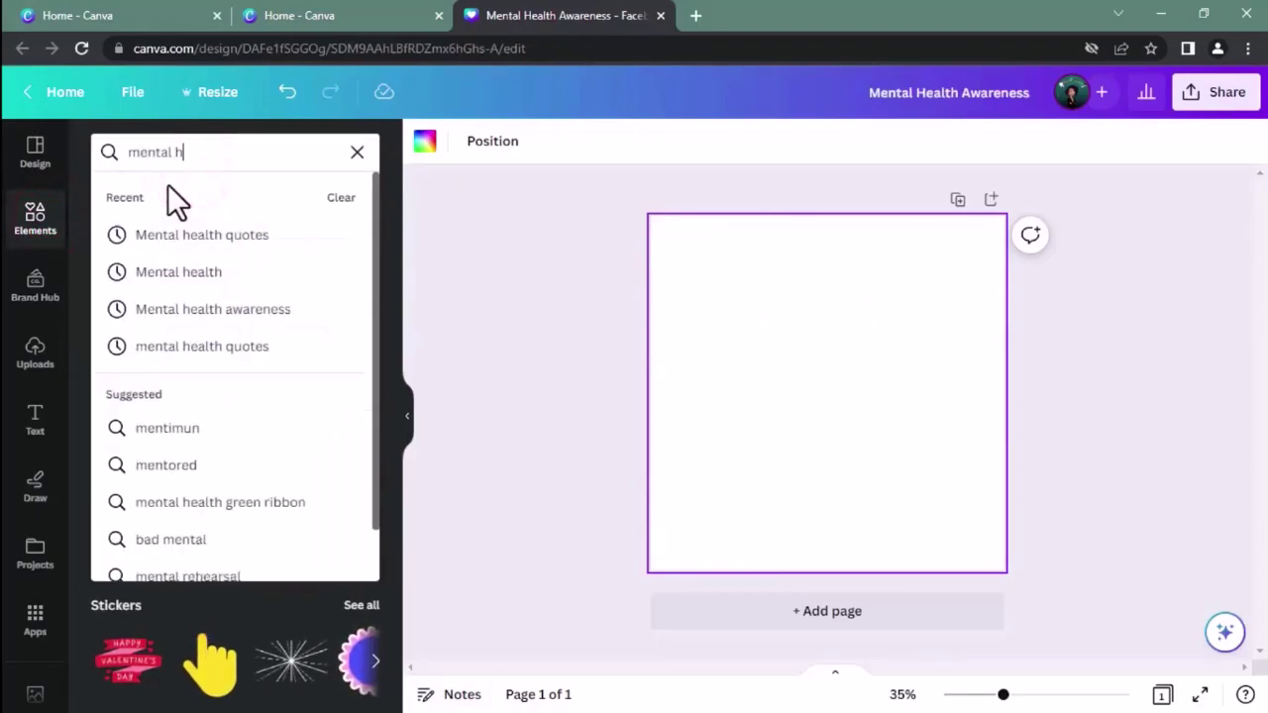
type("ealth quotes")
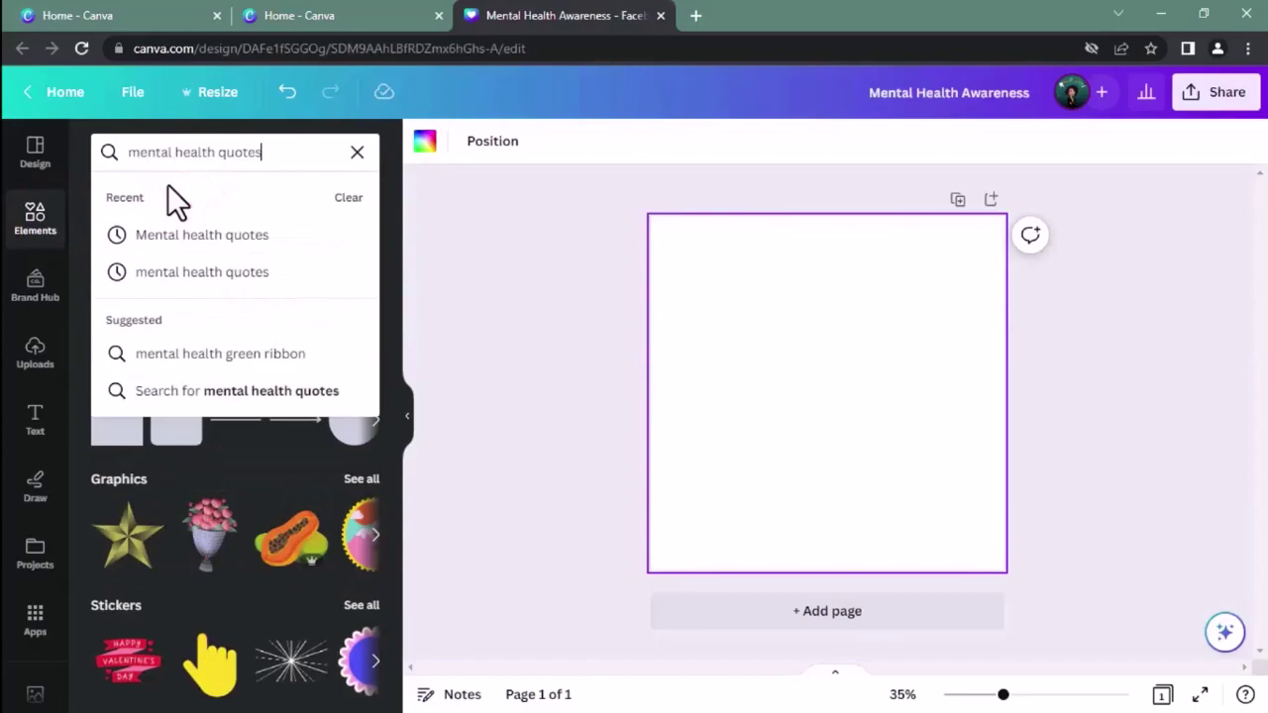
key("Return")
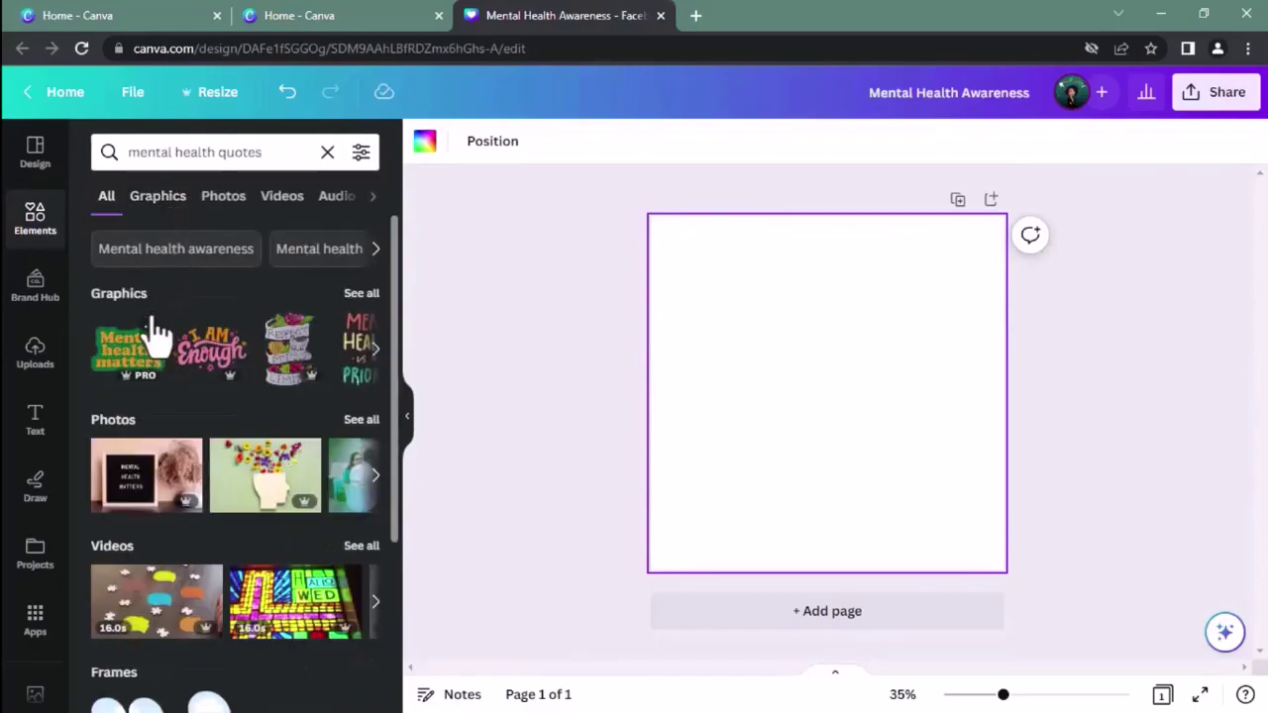
scroll(233, 356, "down", 2)
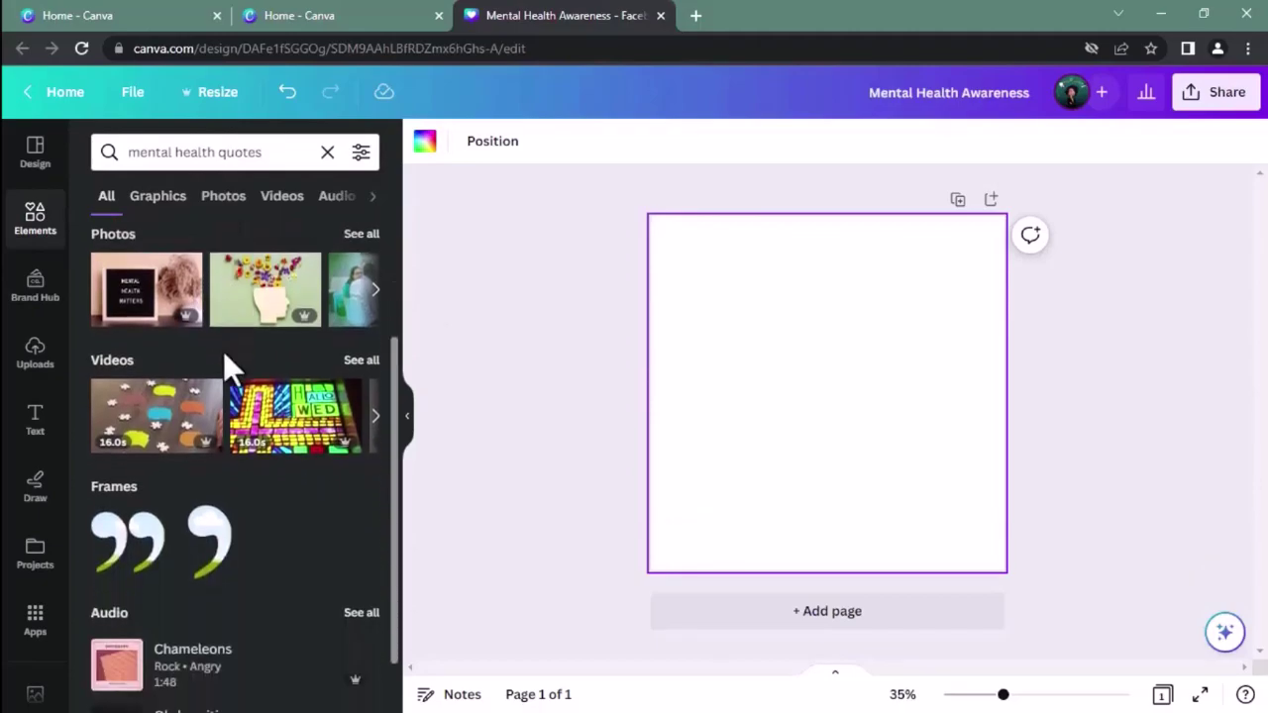
scroll(211, 377, "down", 1)
scroll(194, 411, "up", 3)
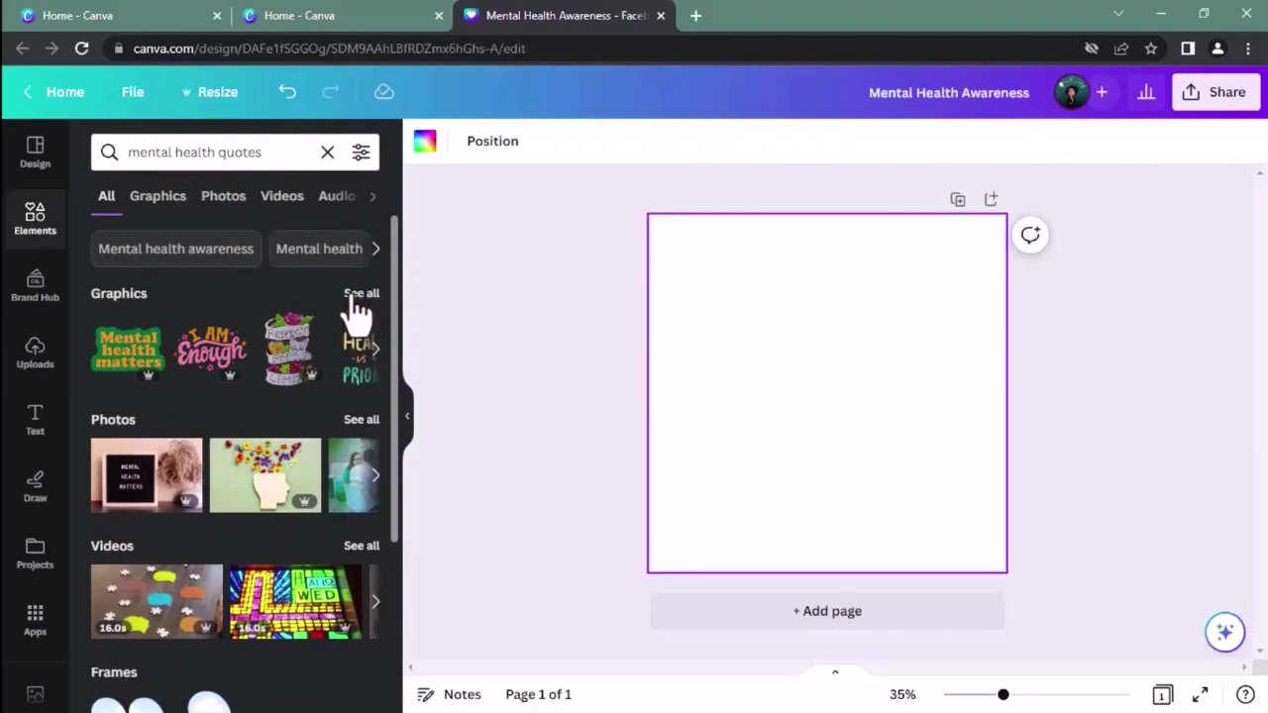
left_click(361, 293)
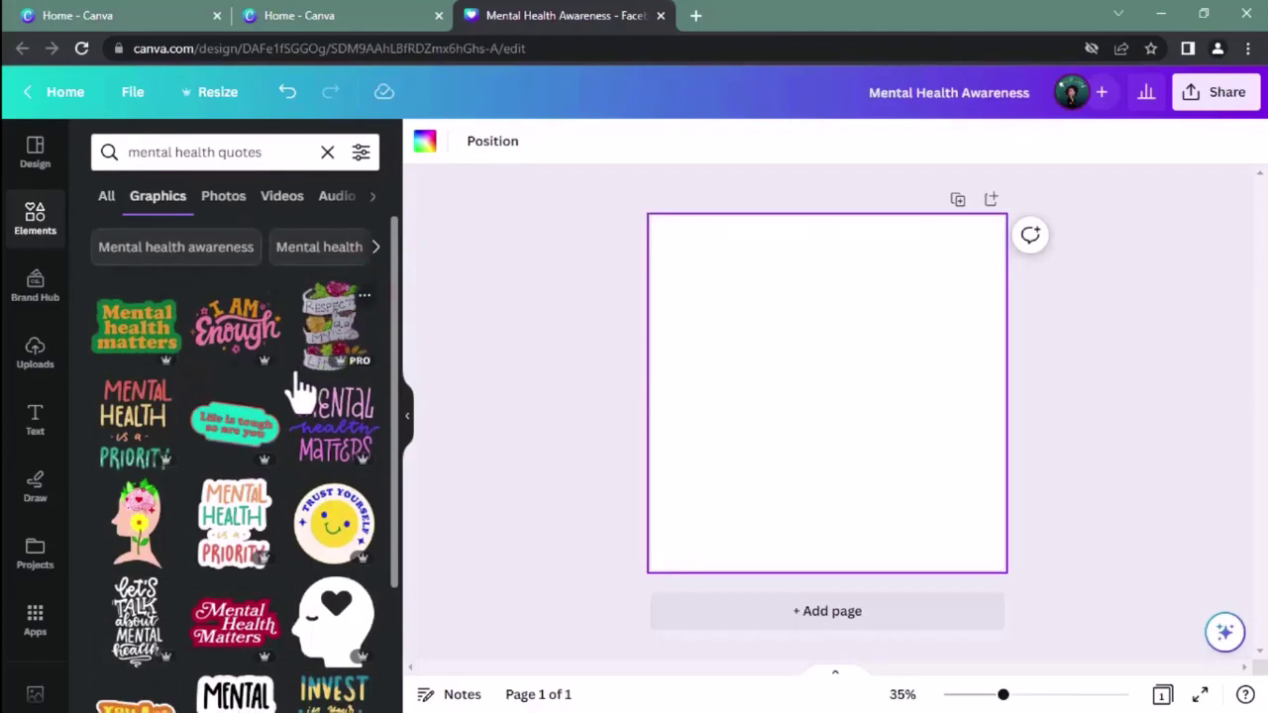
Add the graphic of two women in a therapy session, with a scribble speech bubble, to the page.
scroll(301, 387, "down", 1)
scroll(300, 387, "down", 3)
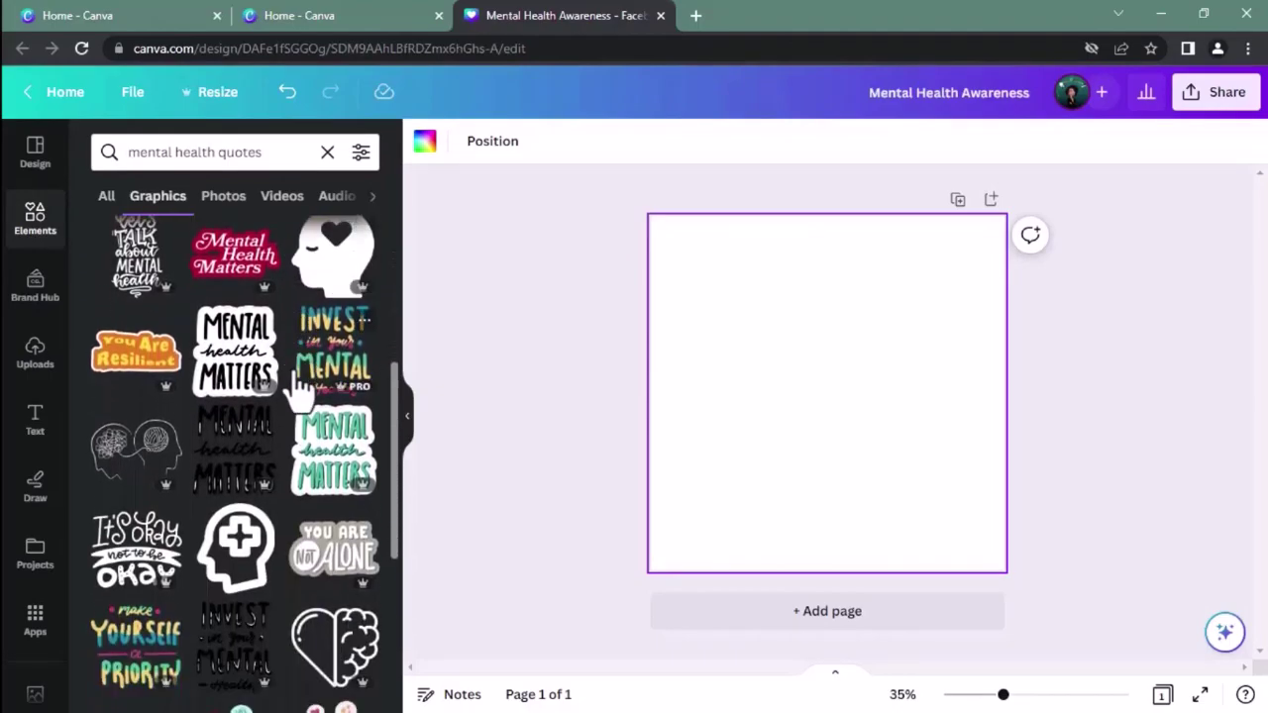
scroll(300, 388, "down", 1)
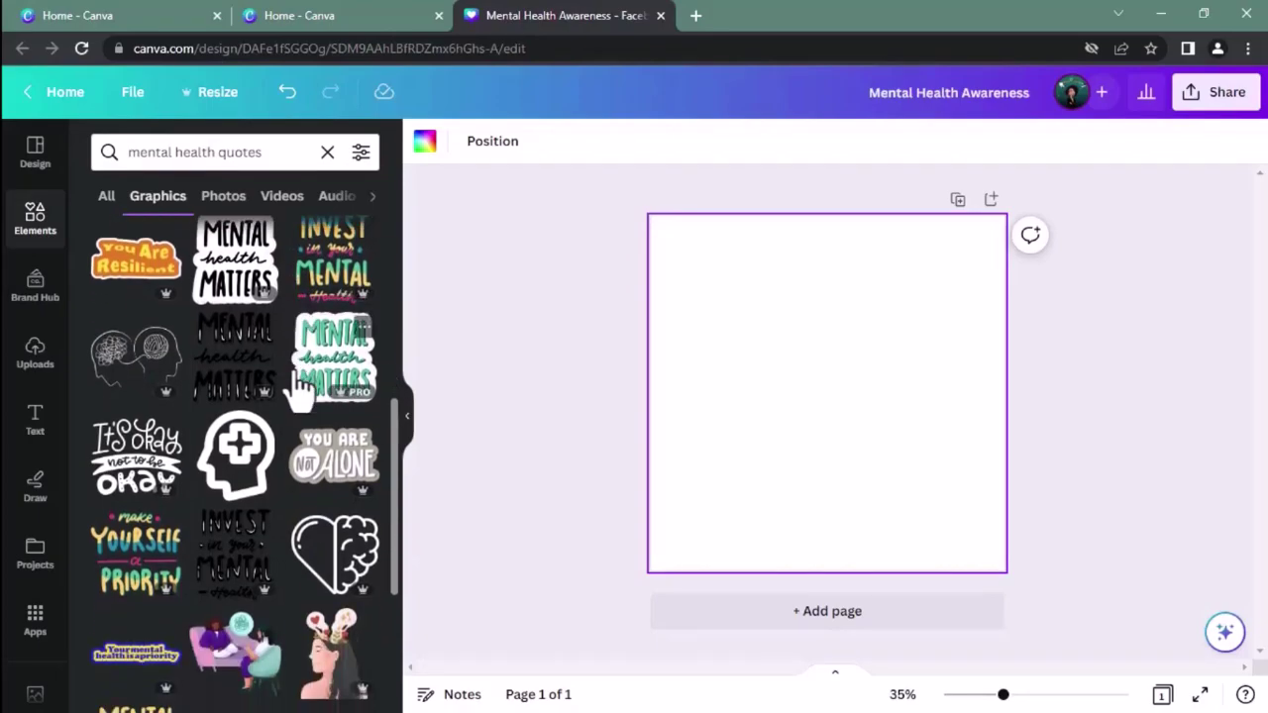
scroll(300, 388, "down", 1)
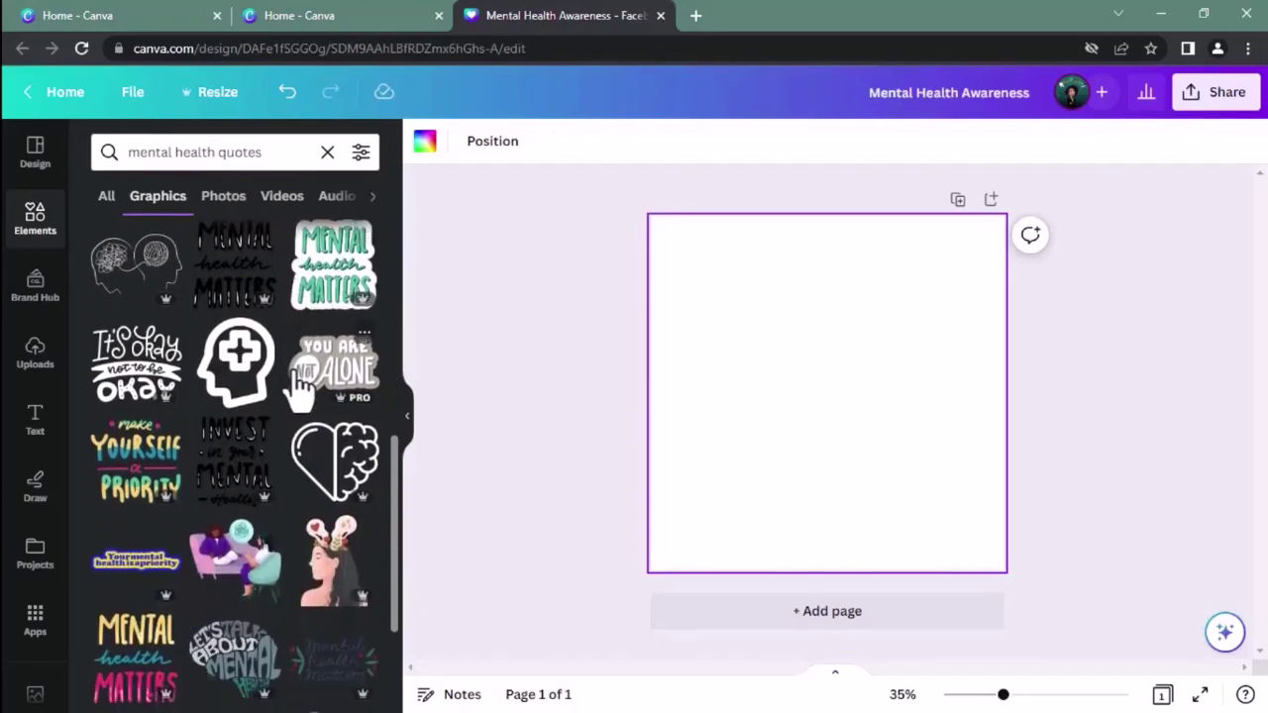
scroll(300, 388, "down", 1)
scroll(301, 388, "down", 2)
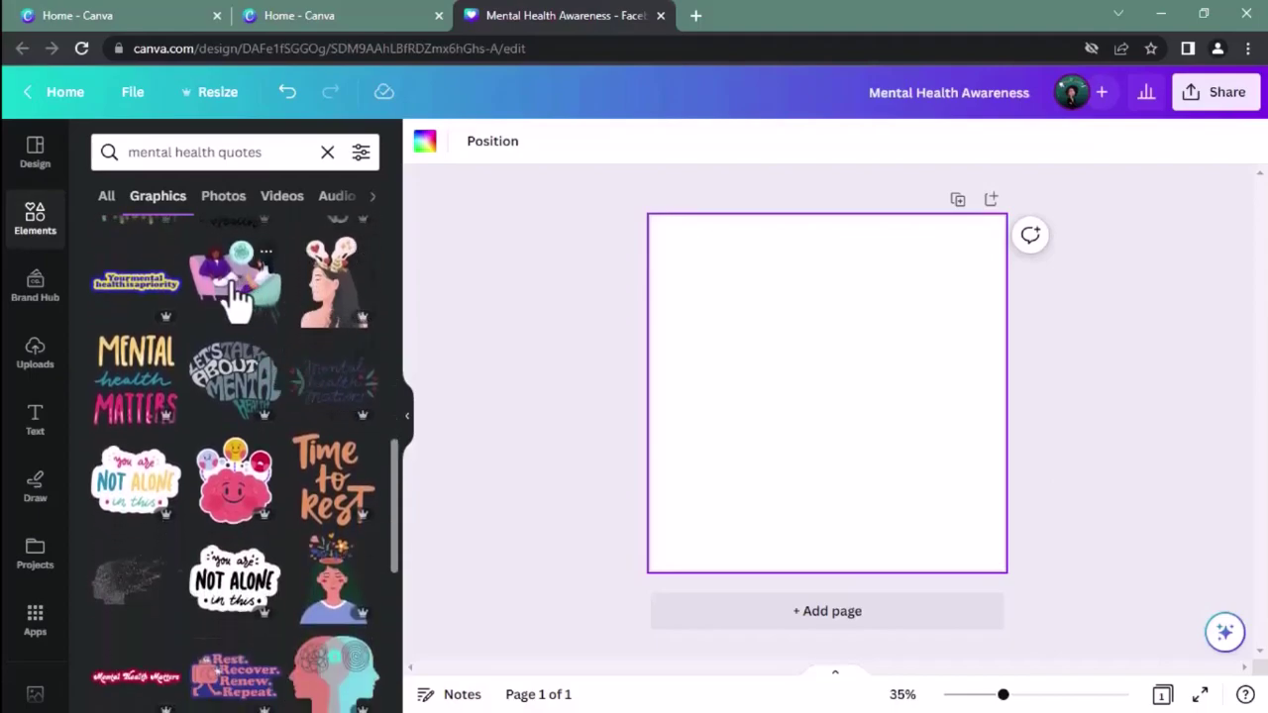
left_click(236, 295)
mouse_move(782, 372)
left_mouse_down()
mouse_move(755, 366)
mouse_move(770, 353)
mouse_move(788, 371)
left_mouse_up()
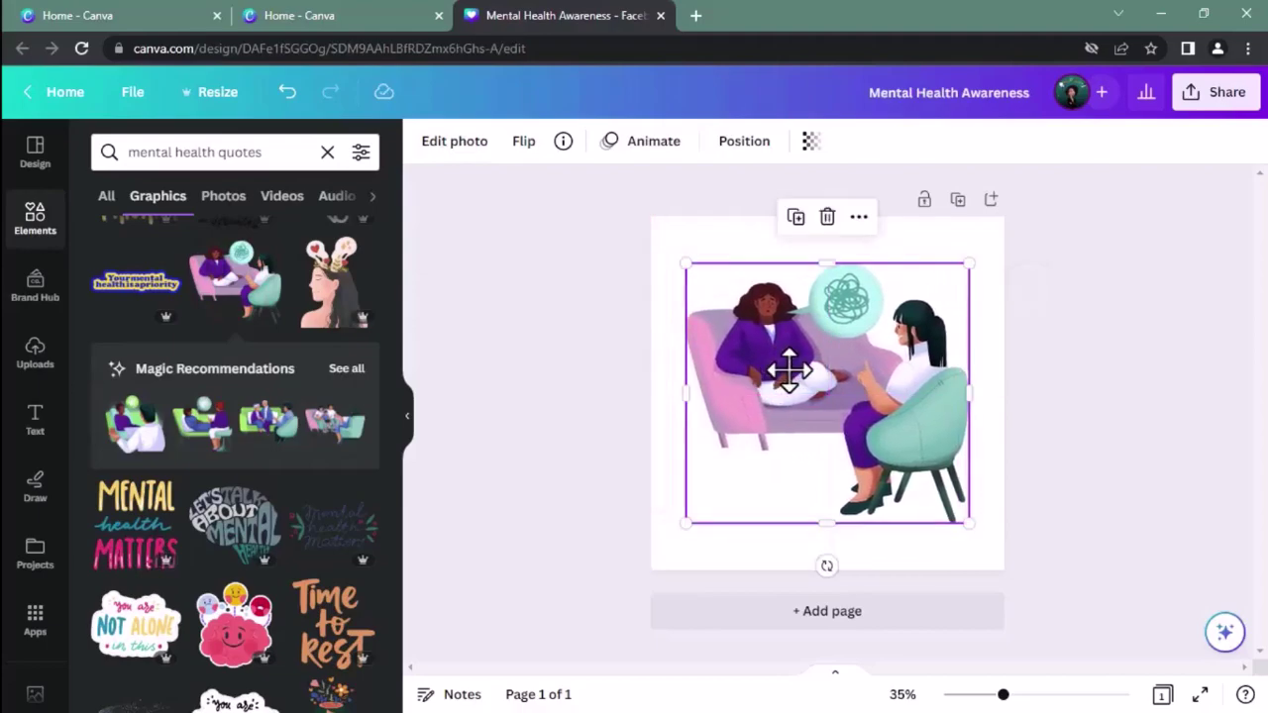
Set the therapy session illustration as the page background.
right_click(827, 427)
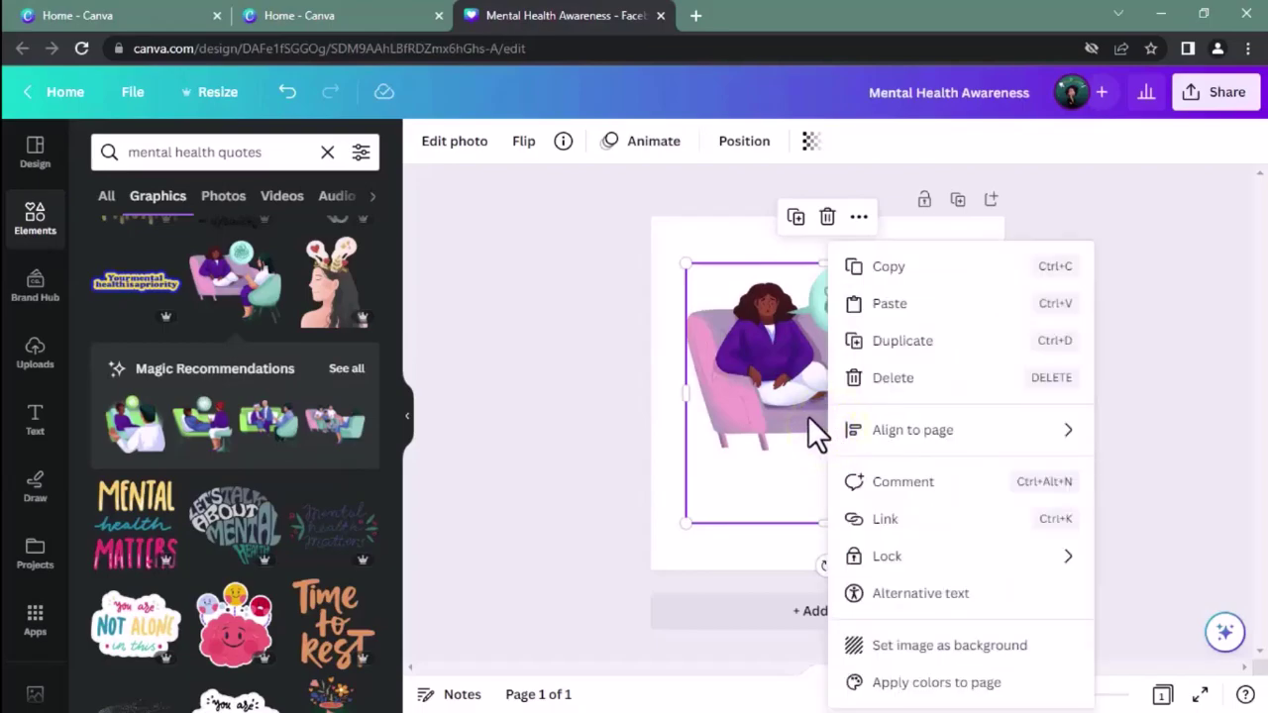
left_click(892, 642)
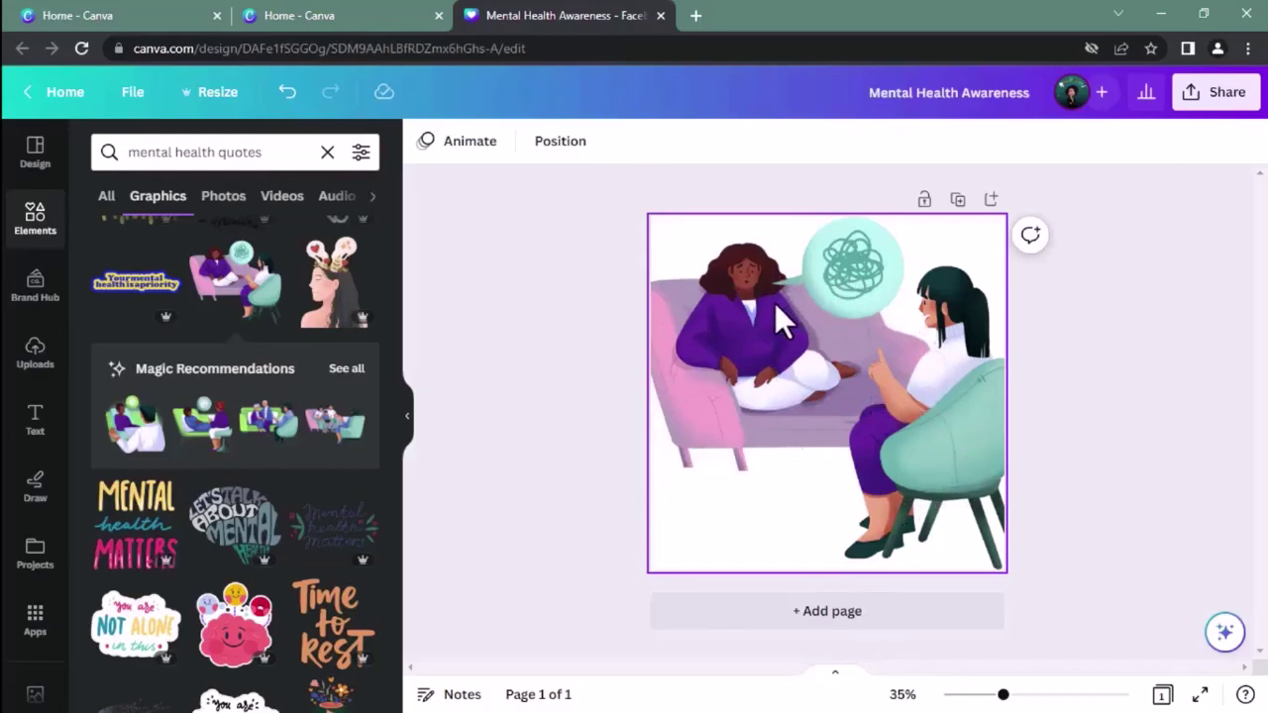
left_click(437, 534)
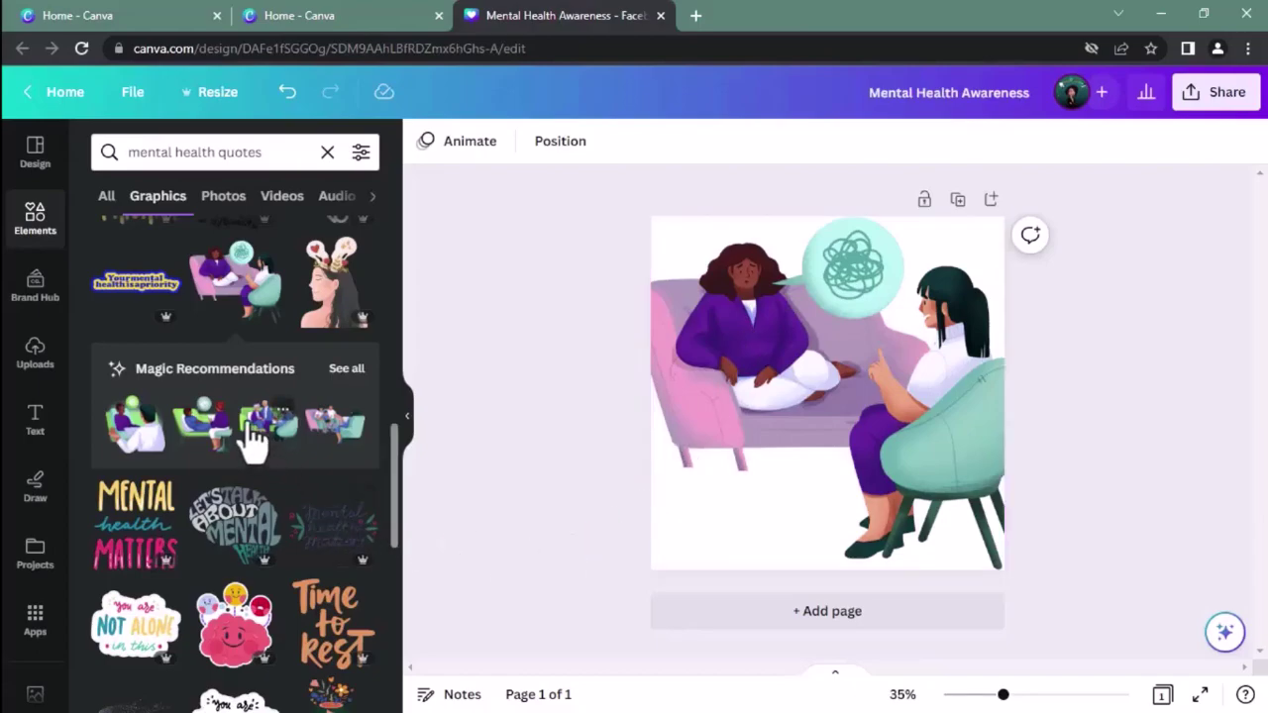
Add the "Asking for help is OK" lettering graphic and place it in the blank area below the pink sofa.
scroll(247, 428, "down", 3)
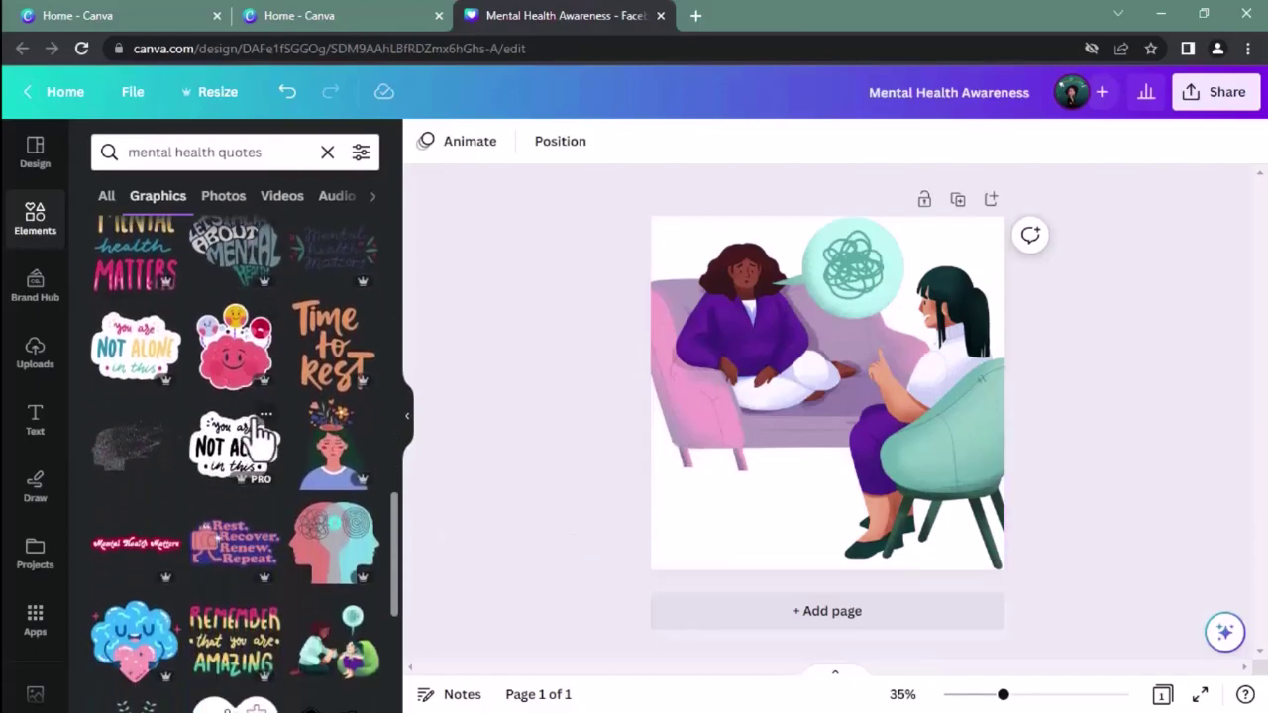
scroll(260, 433, "up", 2)
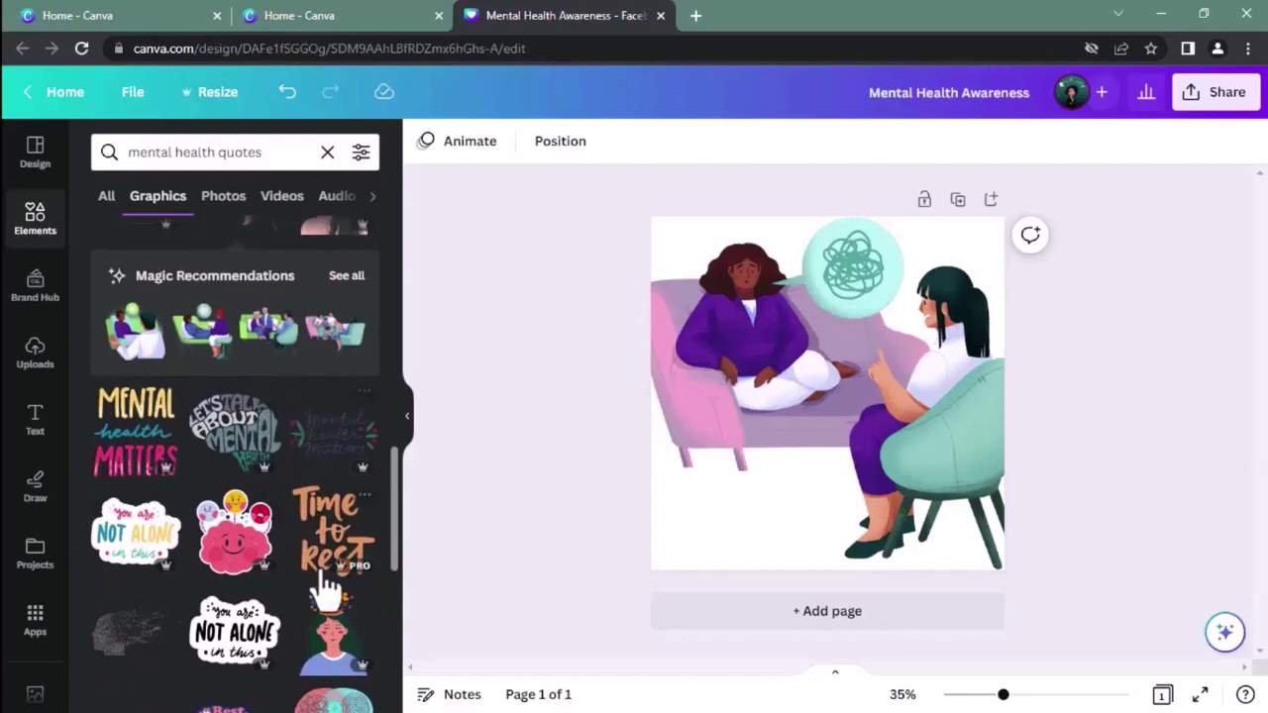
scroll(316, 526, "up", 4)
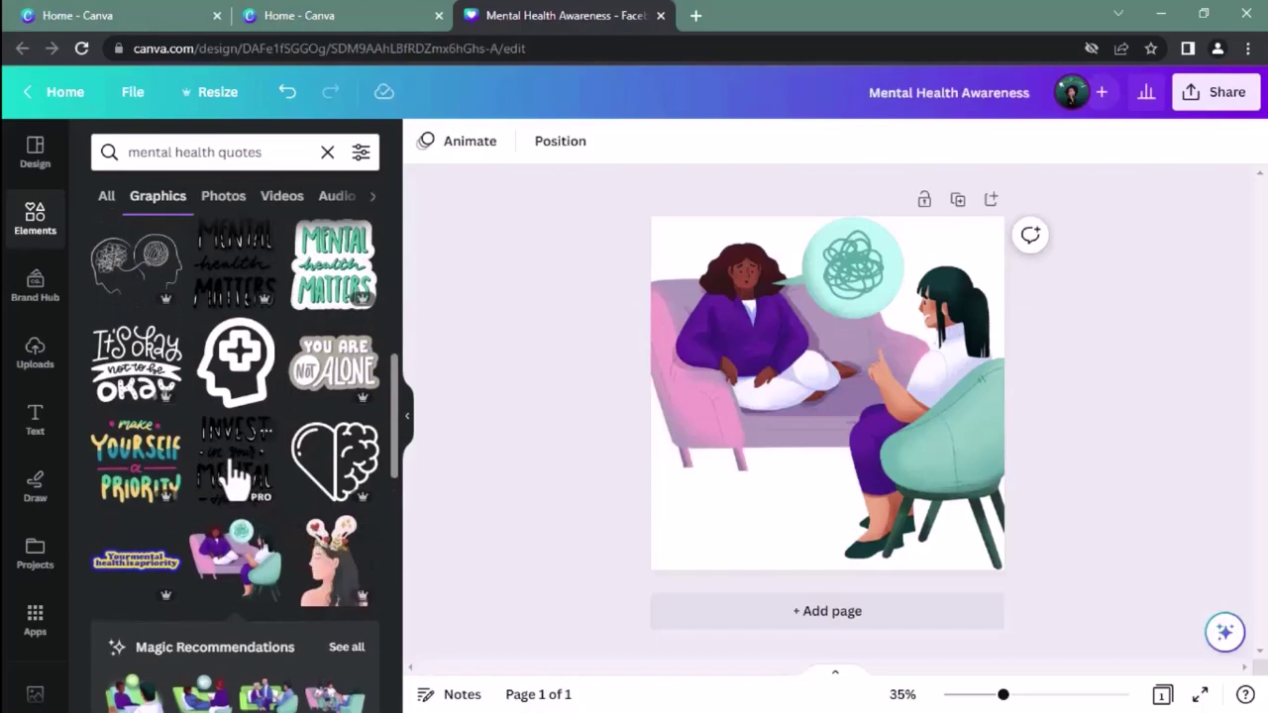
scroll(228, 475, "up", 2)
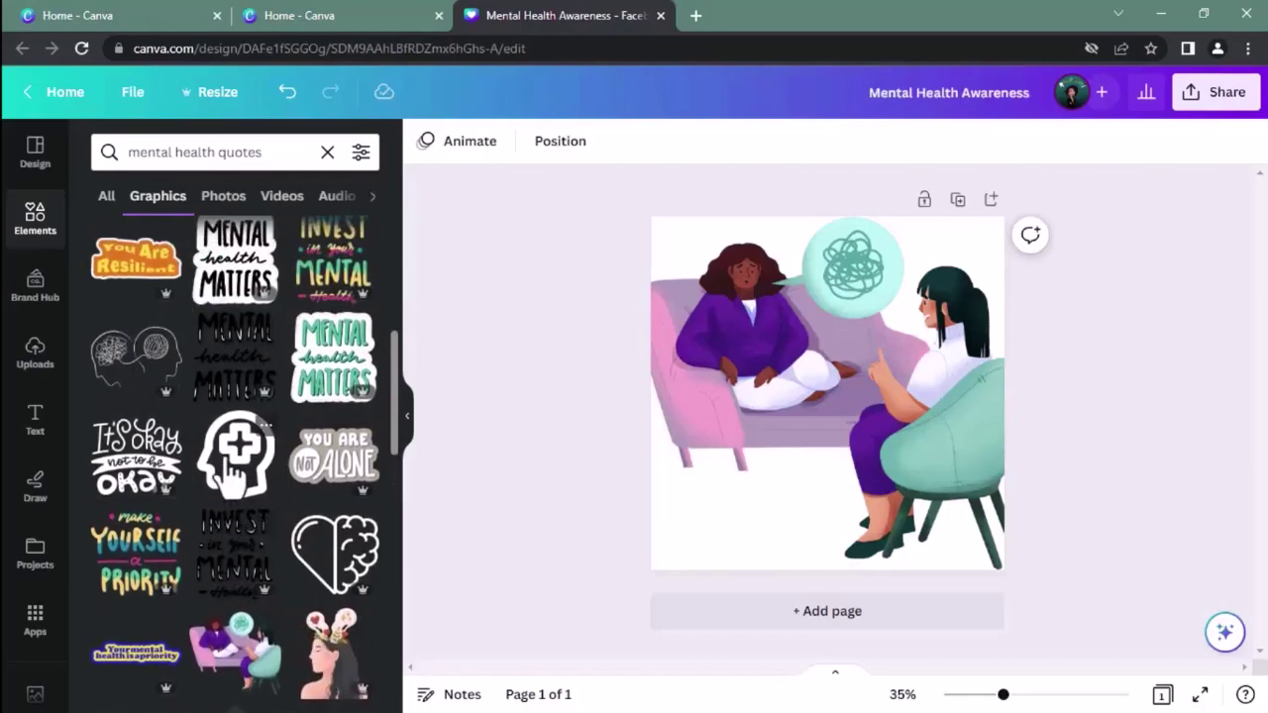
scroll(228, 475, "up", 3)
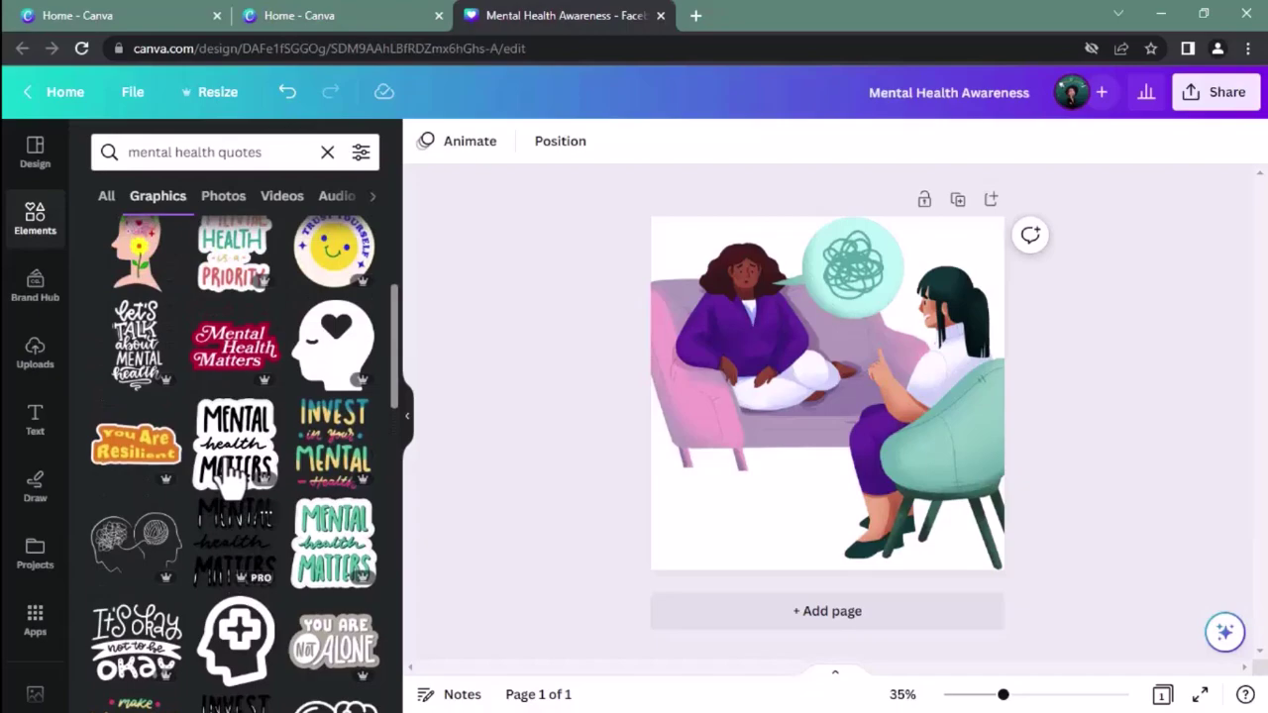
scroll(230, 475, "up", 1)
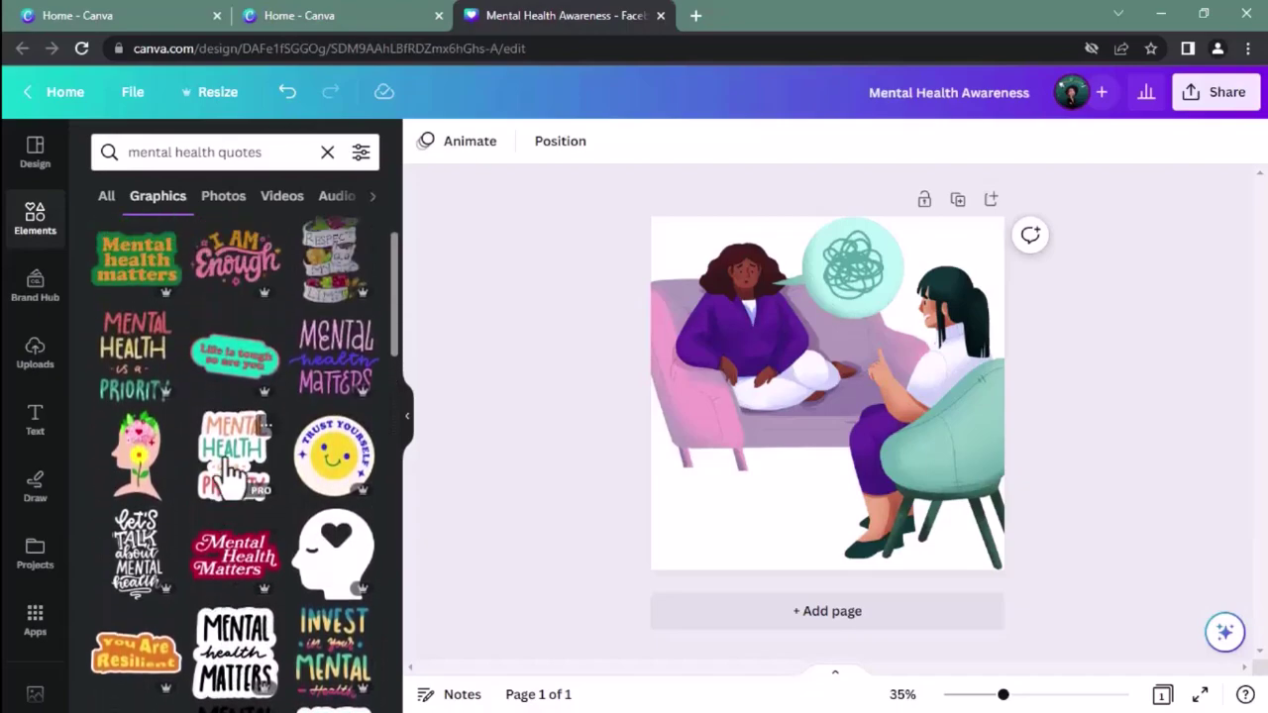
scroll(227, 475, "down", 10)
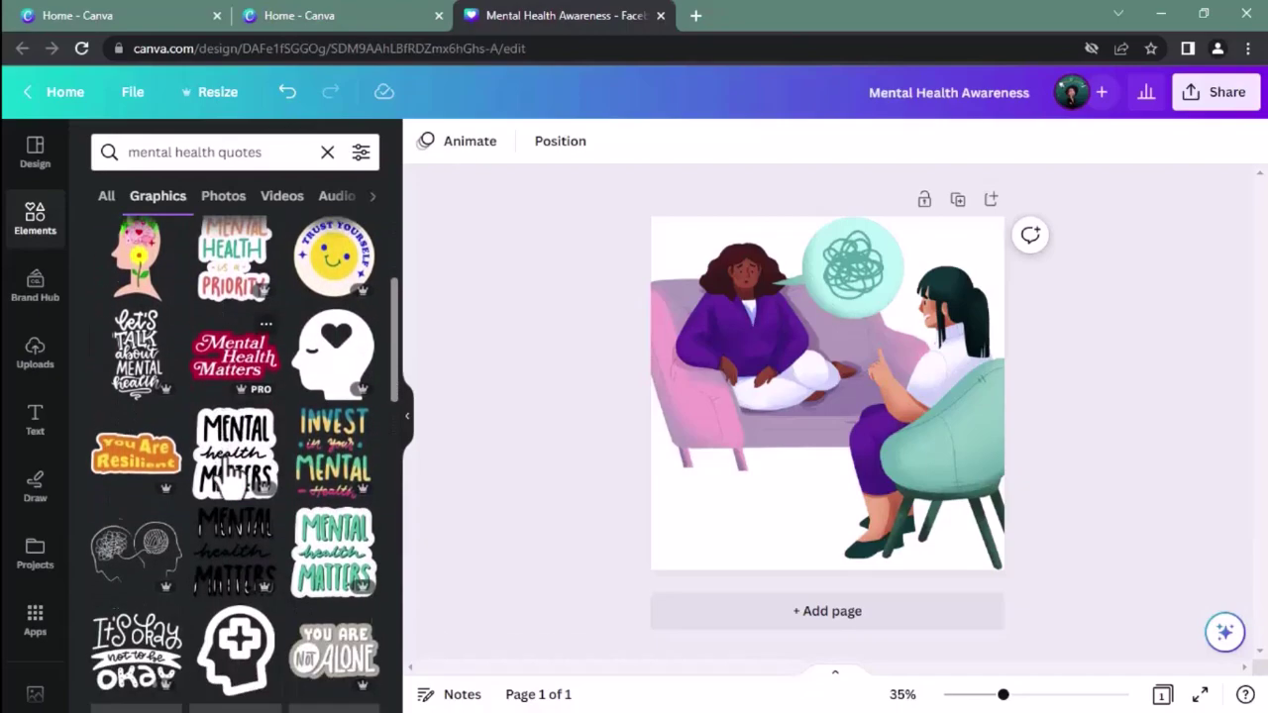
scroll(226, 473, "down", 4)
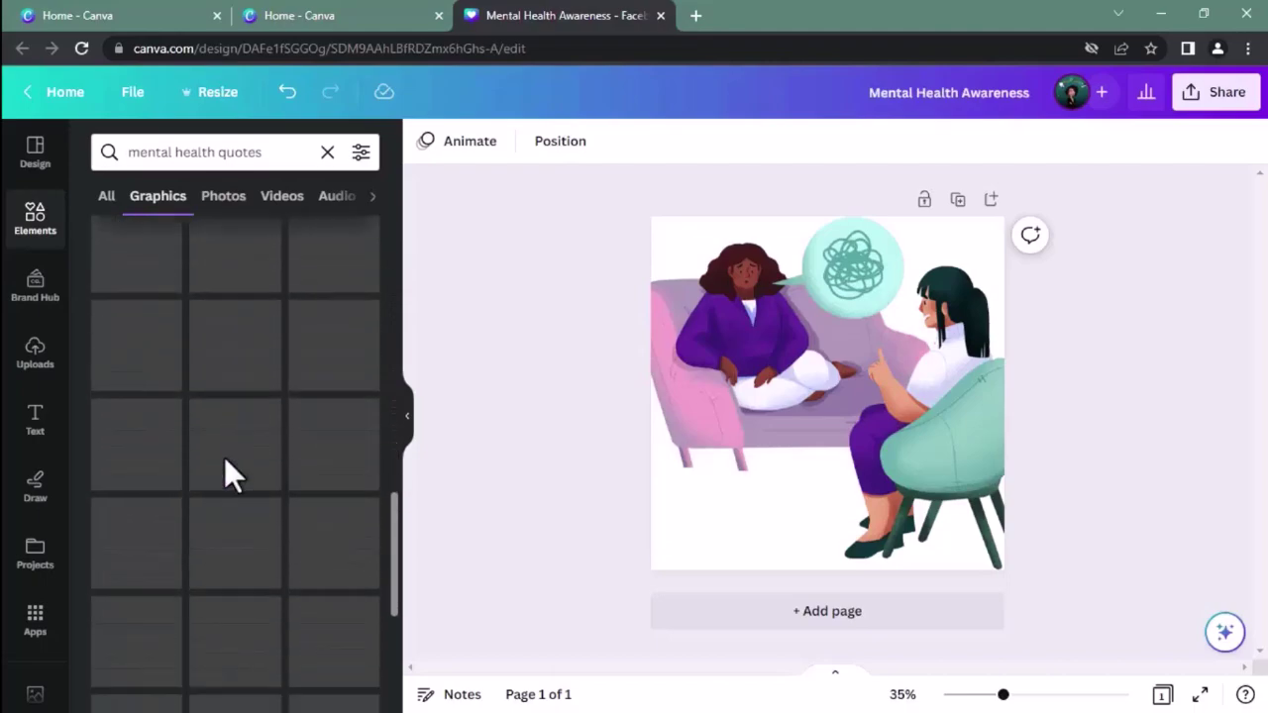
scroll(226, 459, "down", 5)
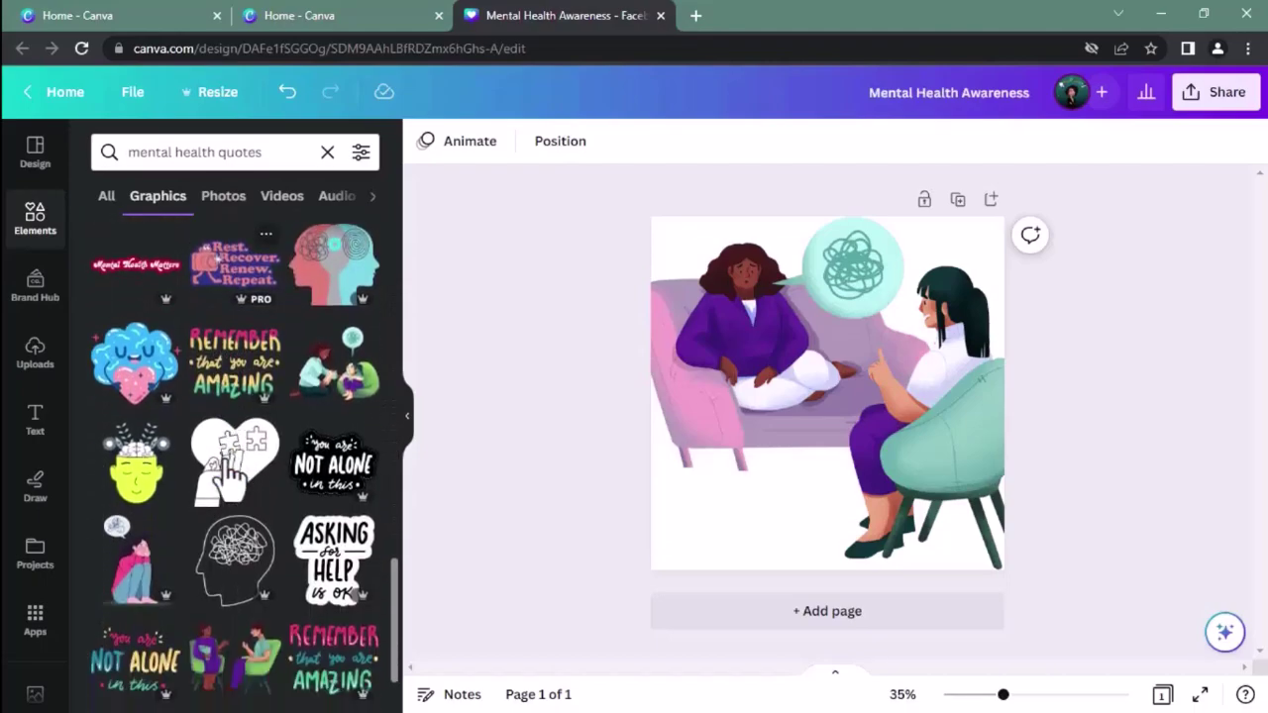
scroll(230, 474, "down", 1)
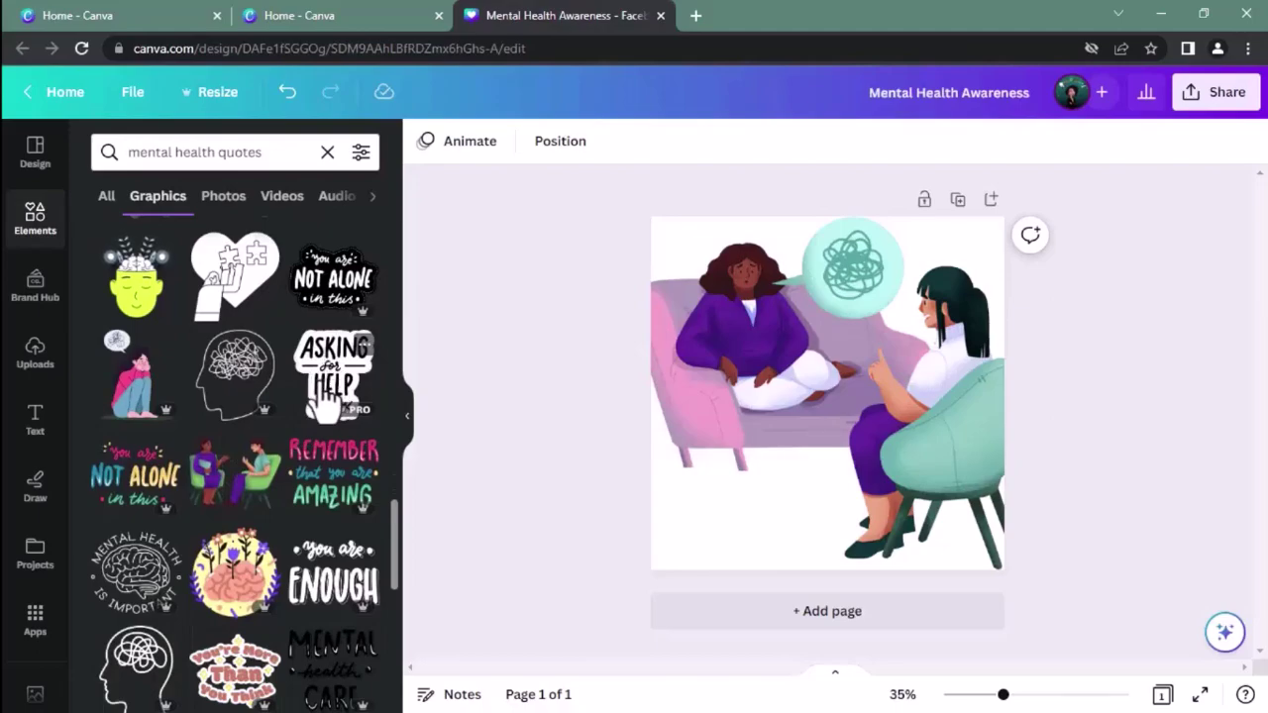
left_click(325, 395)
left_click_drag(839, 416, 766, 487)
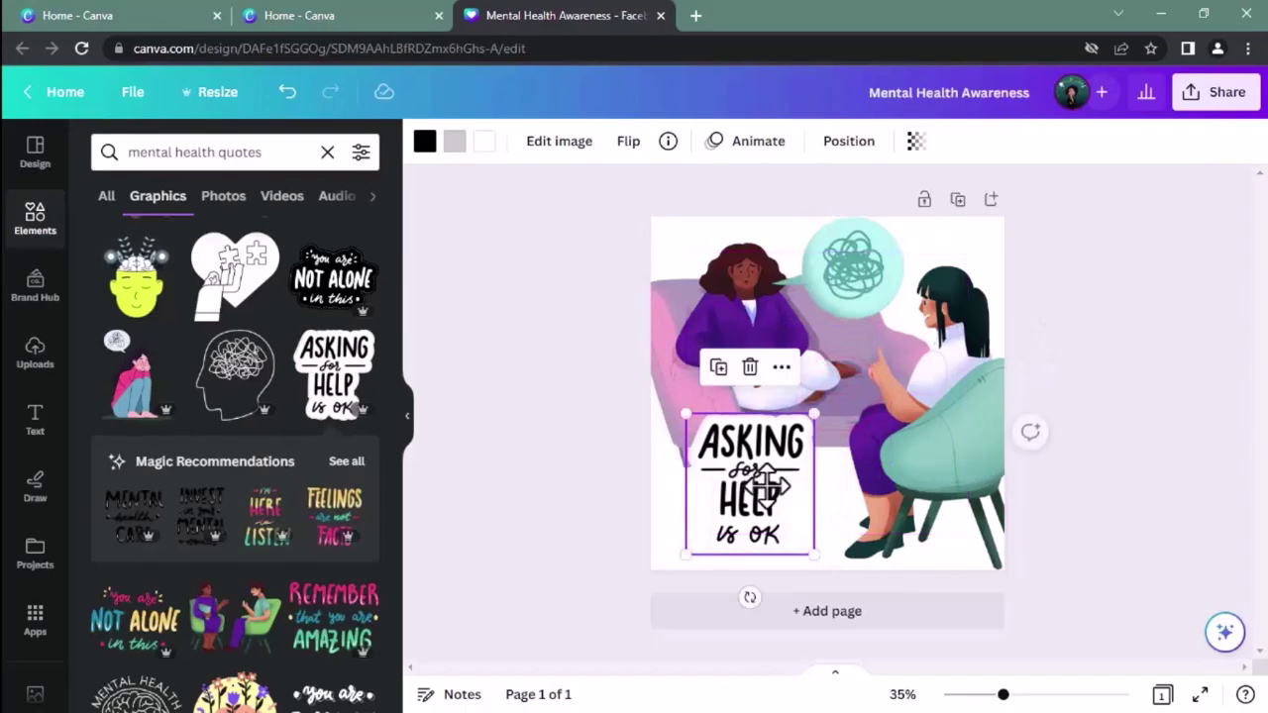
left_click(1071, 530)
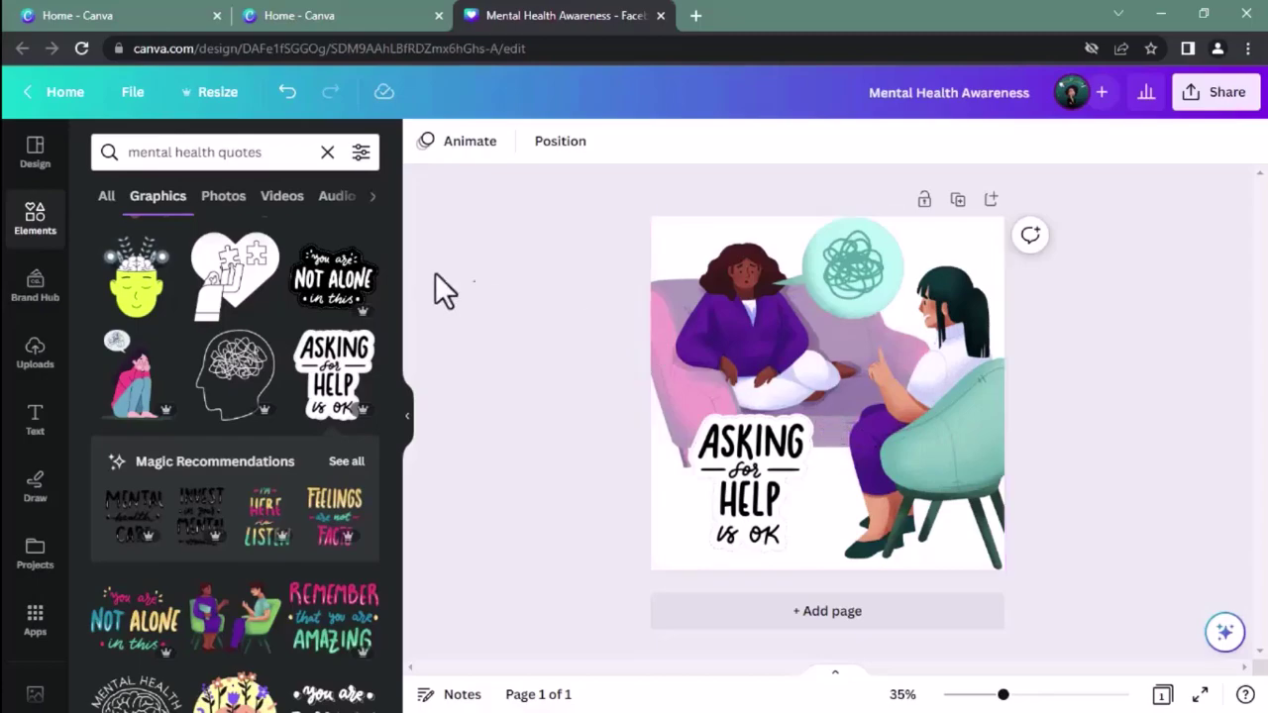
Reopen the page notes and reread the saved post idea about sharing quotes or personal stories.
left_click(459, 694)
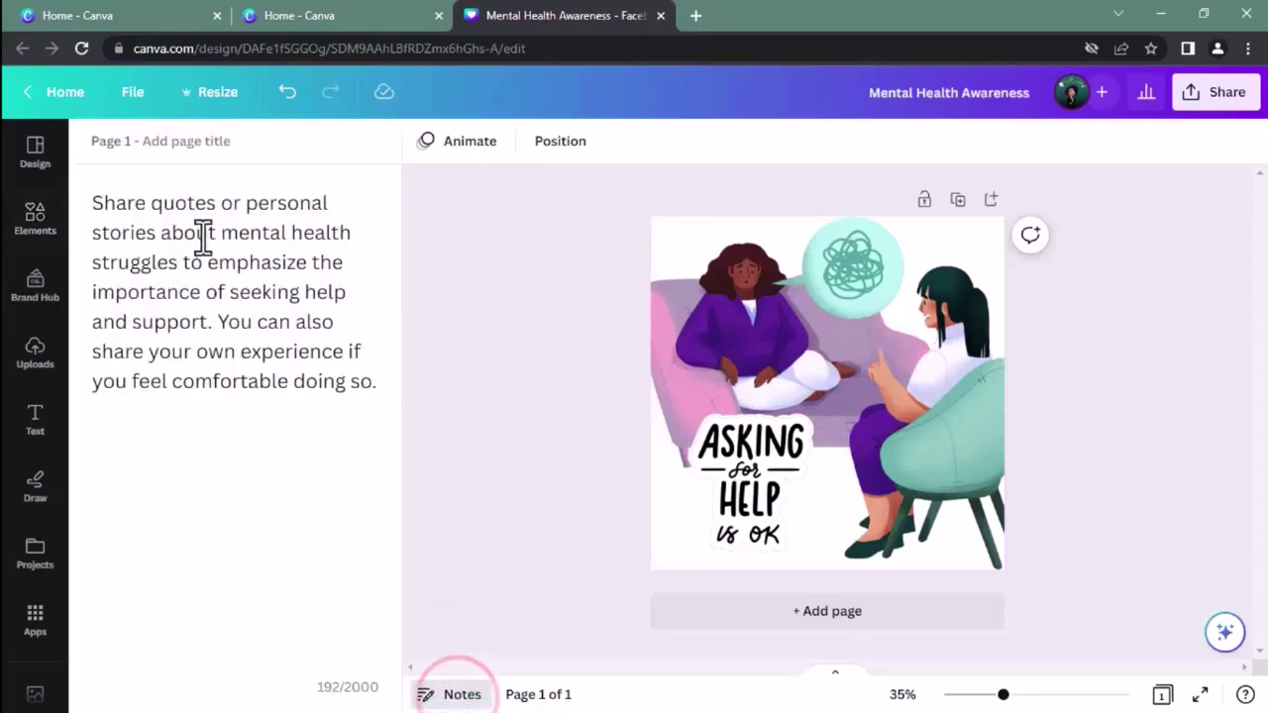
double_click(184, 203)
left_click_drag(207, 262, 216, 336)
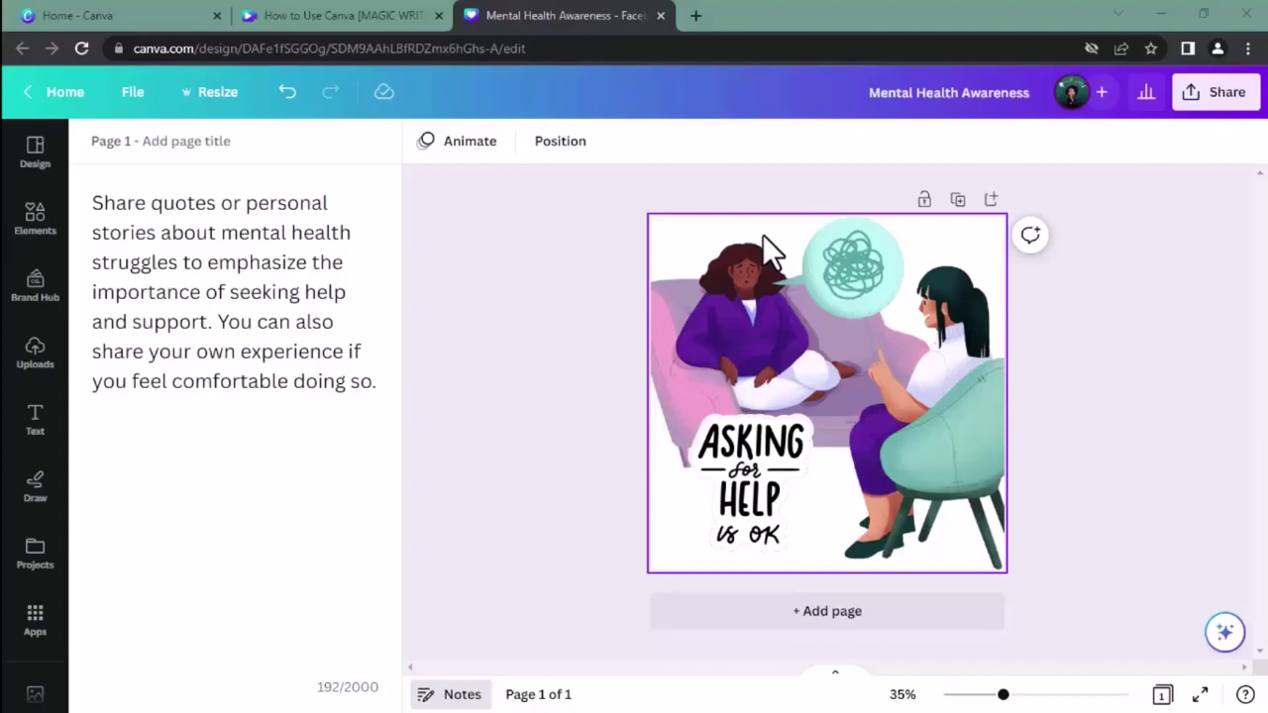
Start Magic Write and draft the prompt "Write a mental health awareness quote".
left_click(913, 523)
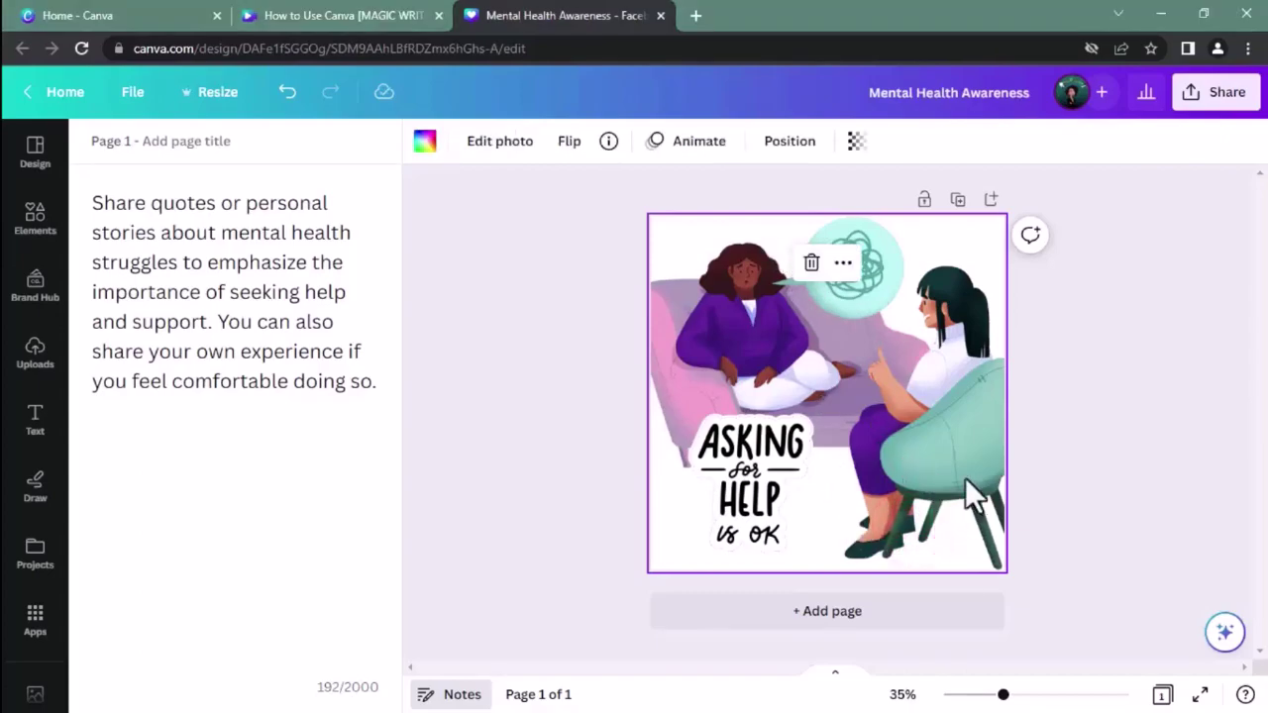
left_click(1225, 632)
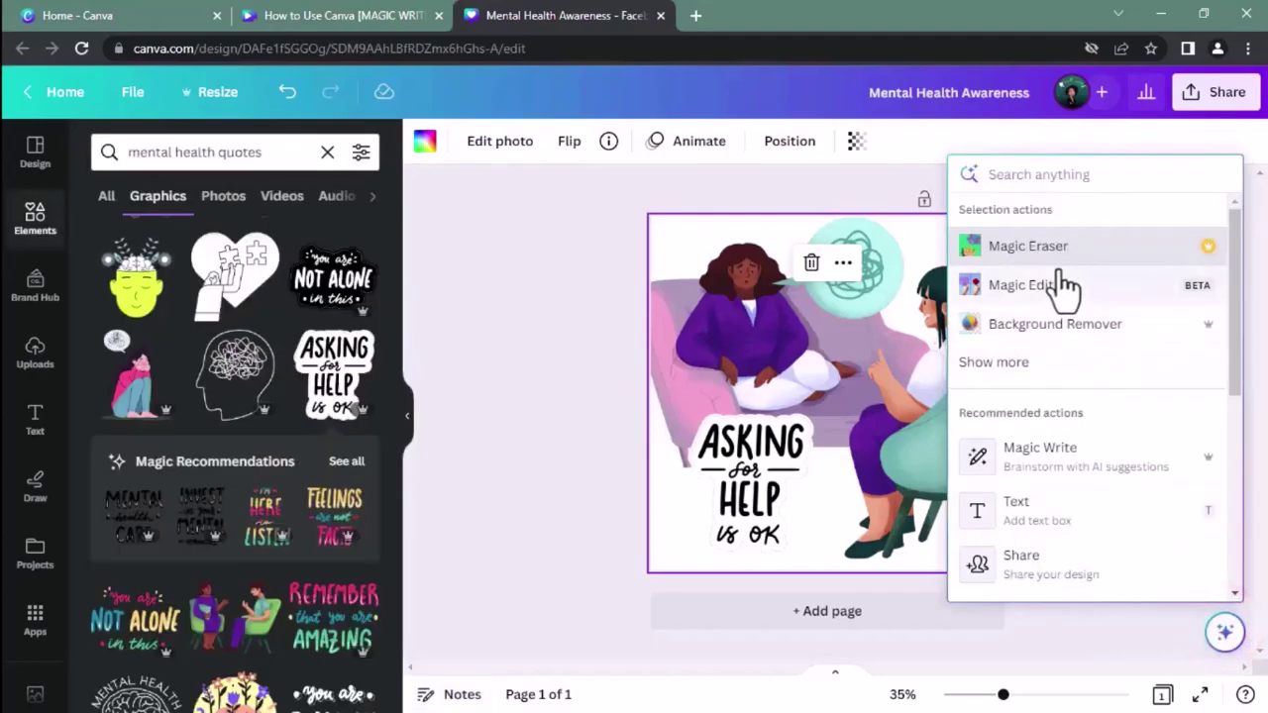
left_click(1040, 464)
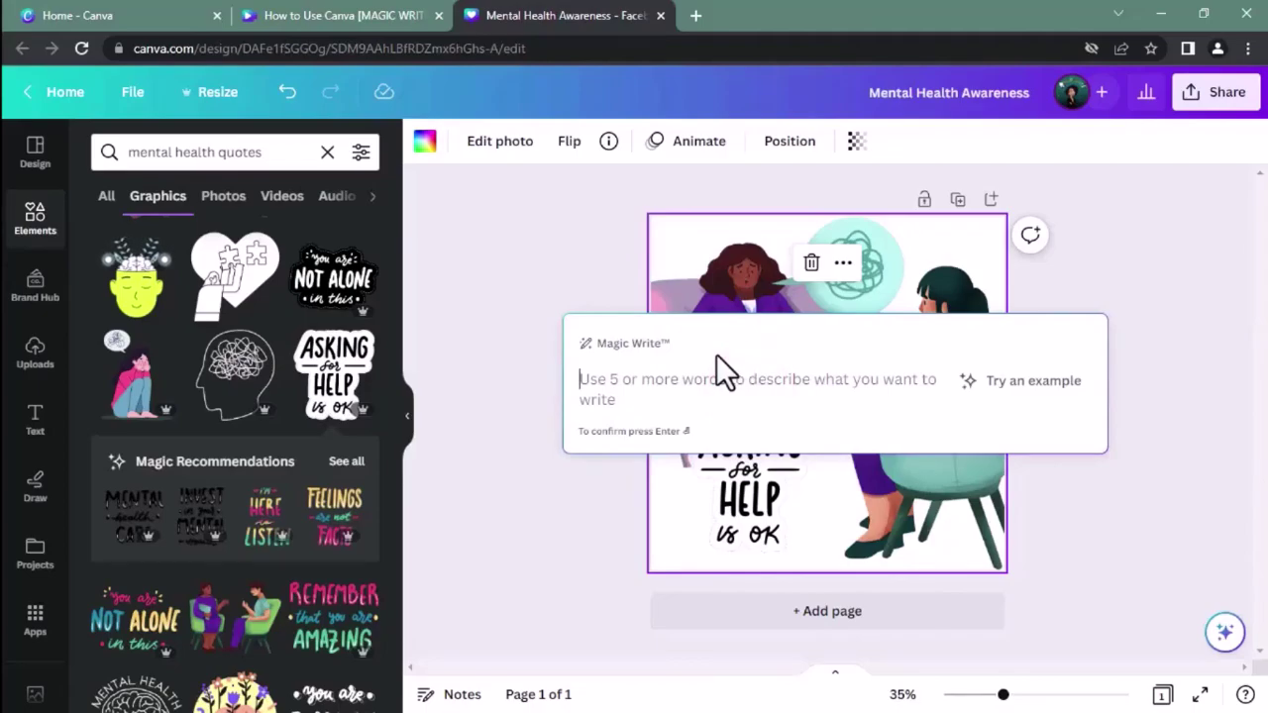
type("Write a")
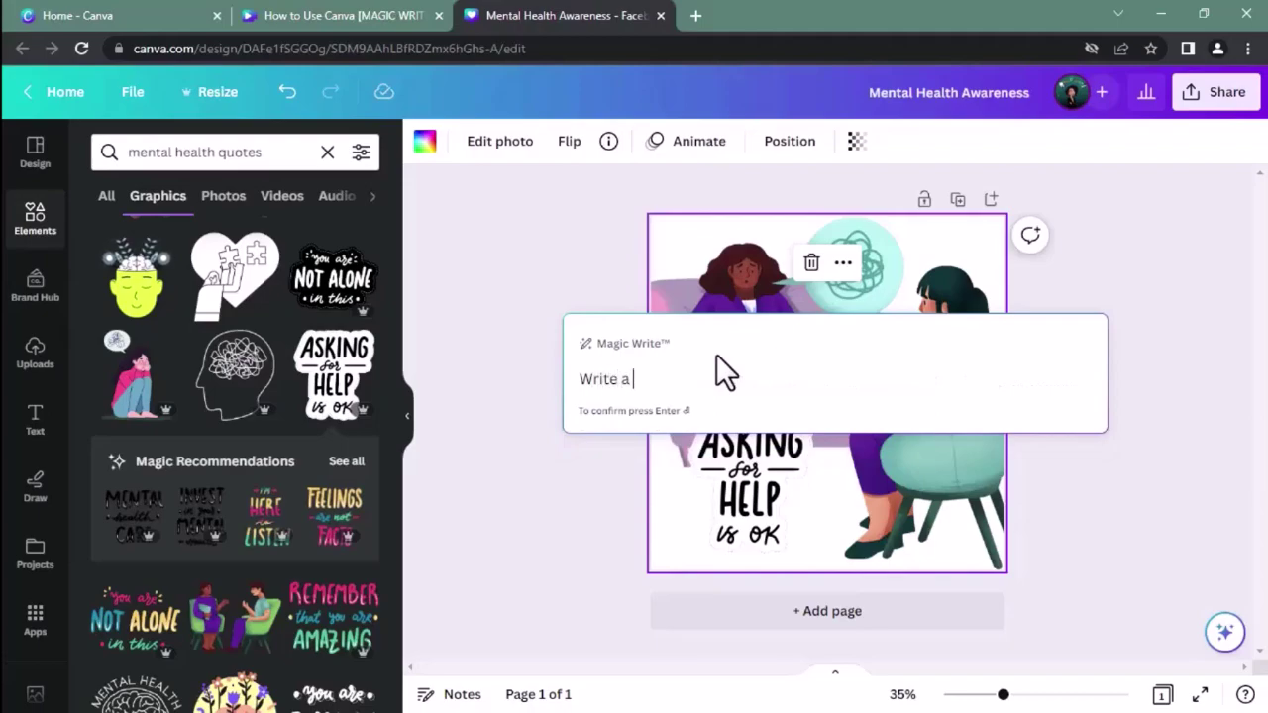
type(" social me")
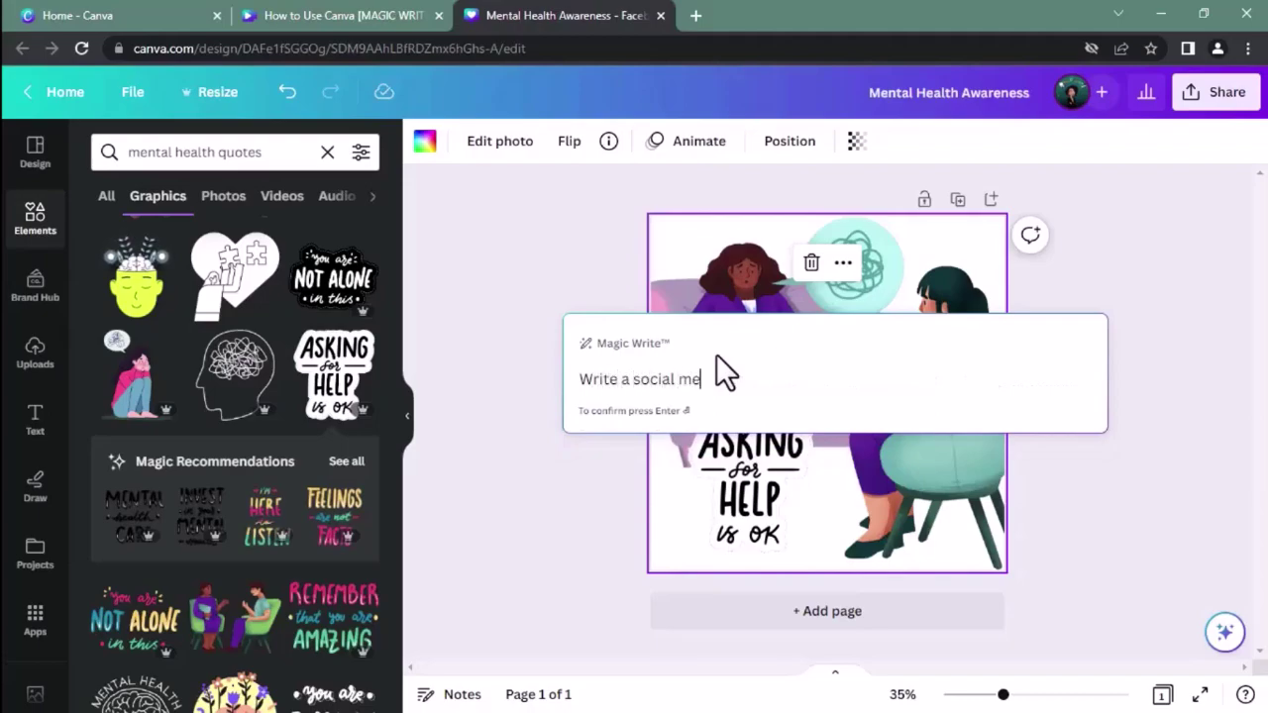
key("BackSpace")
key("BackSpace")
key("BackSpace")
key("BackSpace")
key("BackSpace")
key("BackSpace")
key("BackSpace")
key("BackSpace")
key("BackSpace")
key("BackSpace")
key("BackSpace")
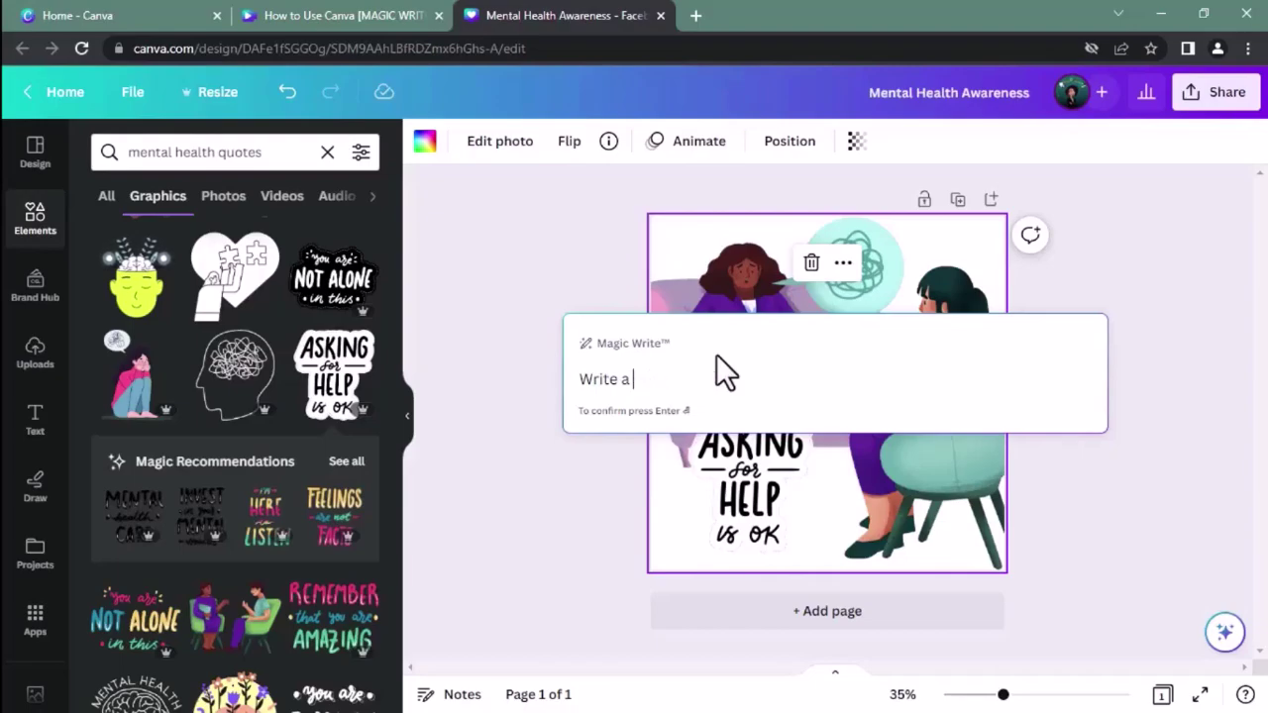
type("mental health awaren")
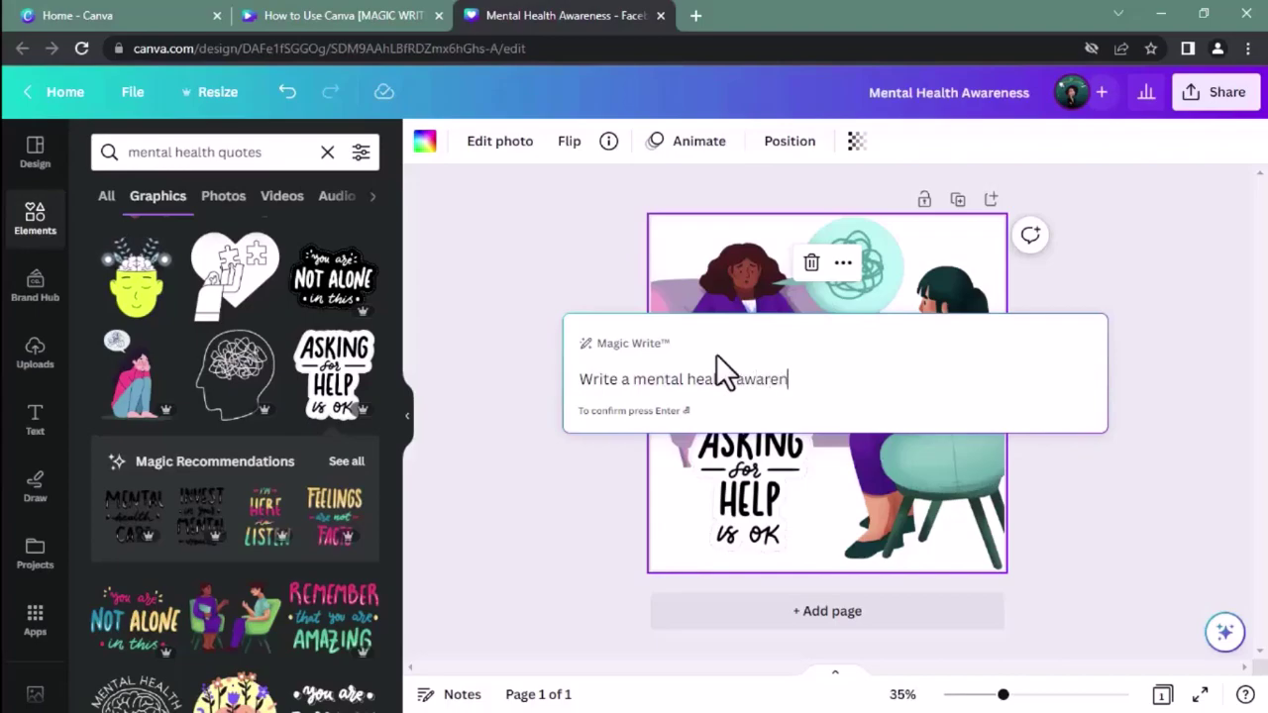
type("ess quote")
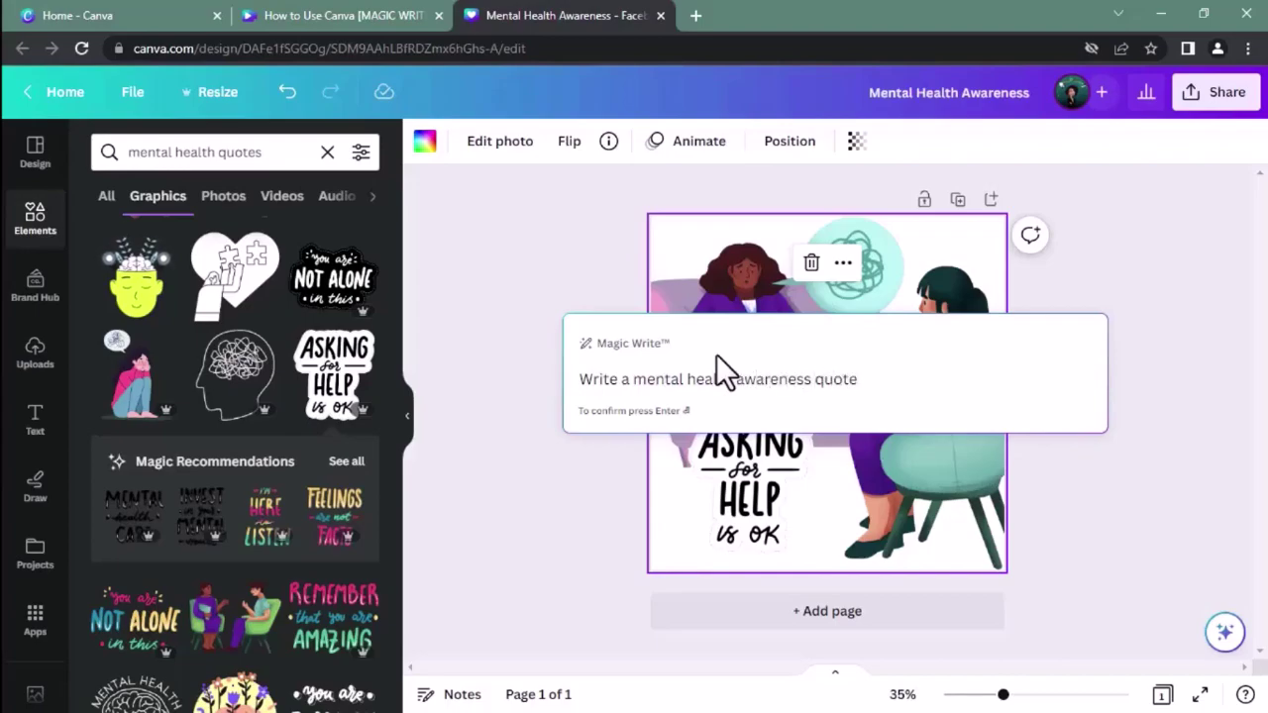
Reword the prompt to "Give me 3-5 mental health awareness quotes for social media" and generate the text.
double_click(602, 379)
type("Give me")
key("Delete")
type("3-5")
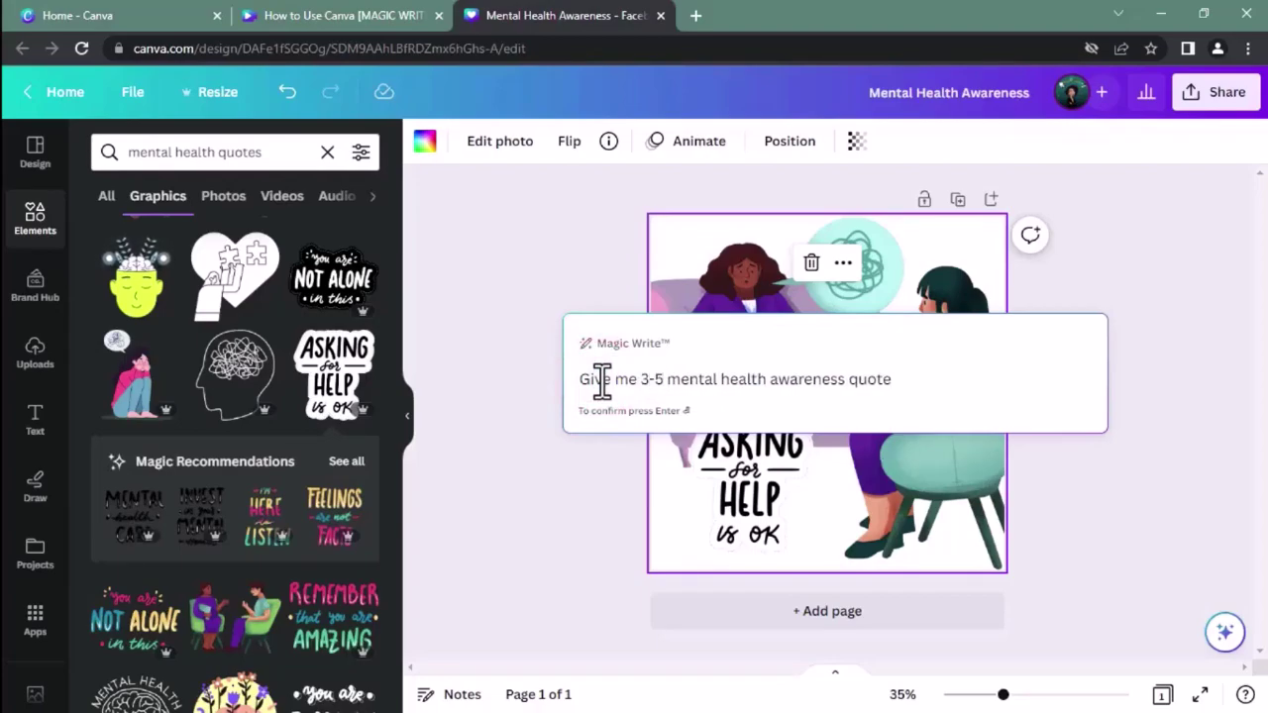
type("s")
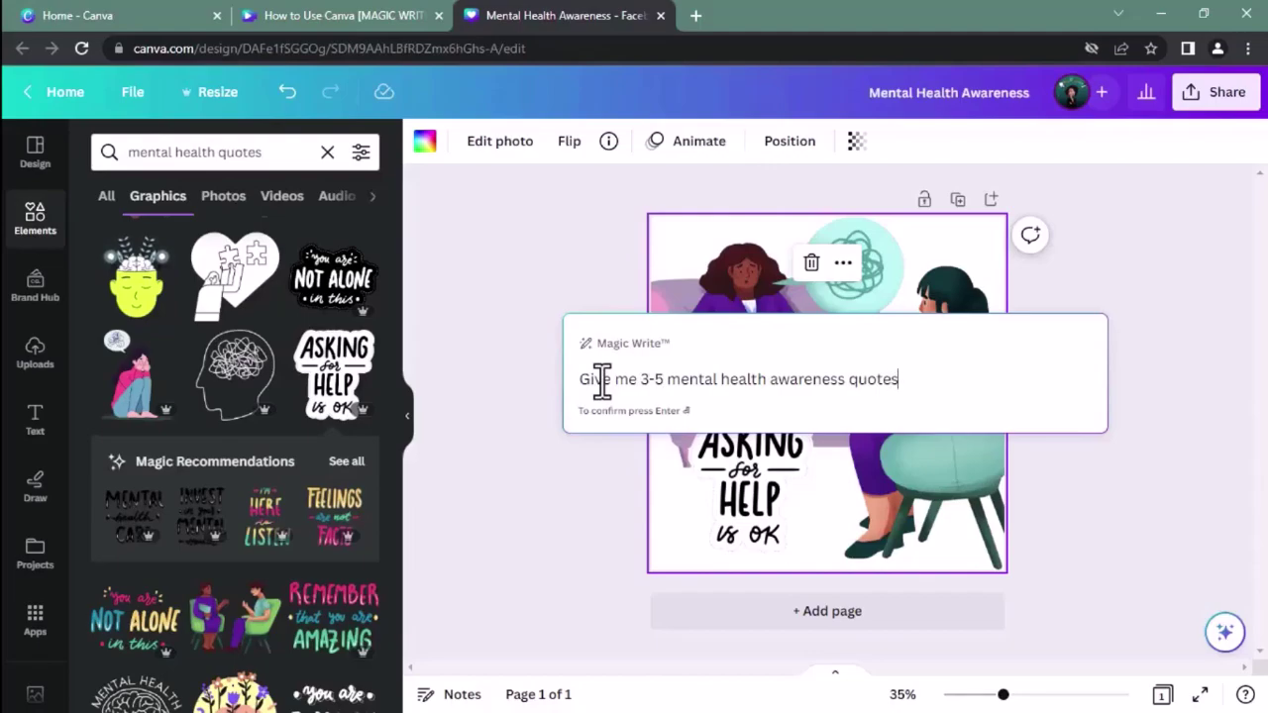
type(" f")
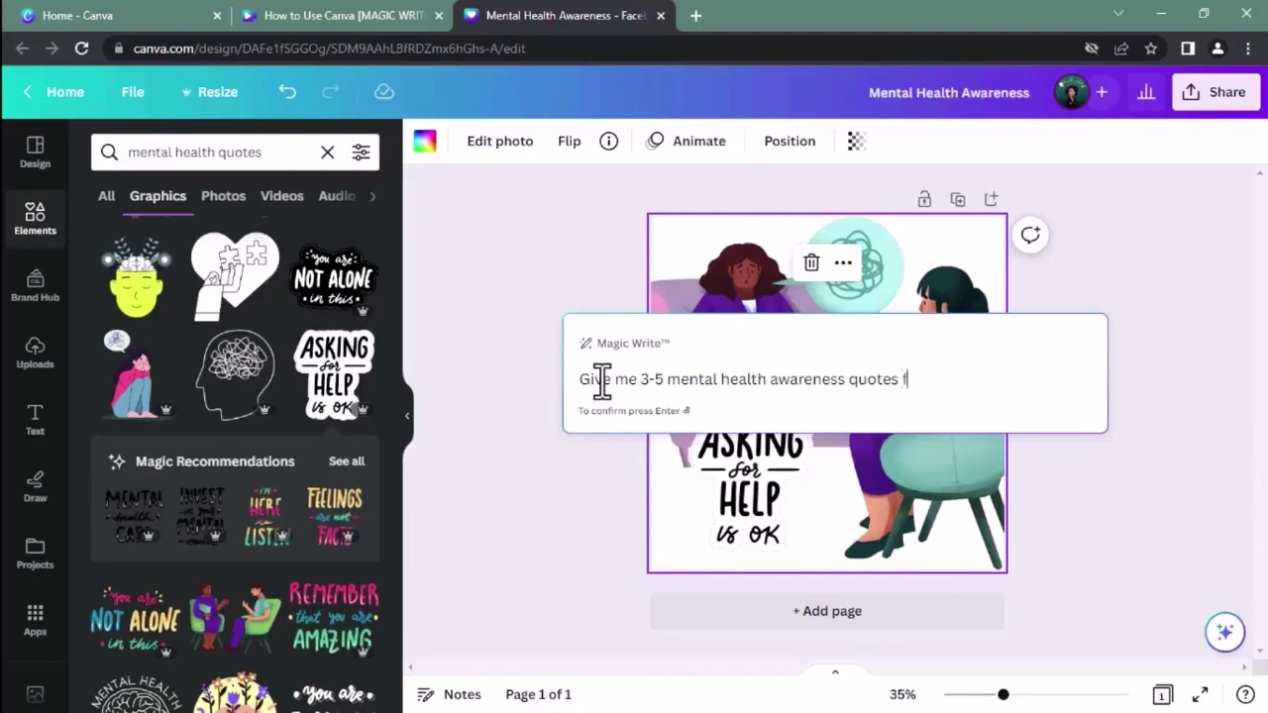
type("or social media")
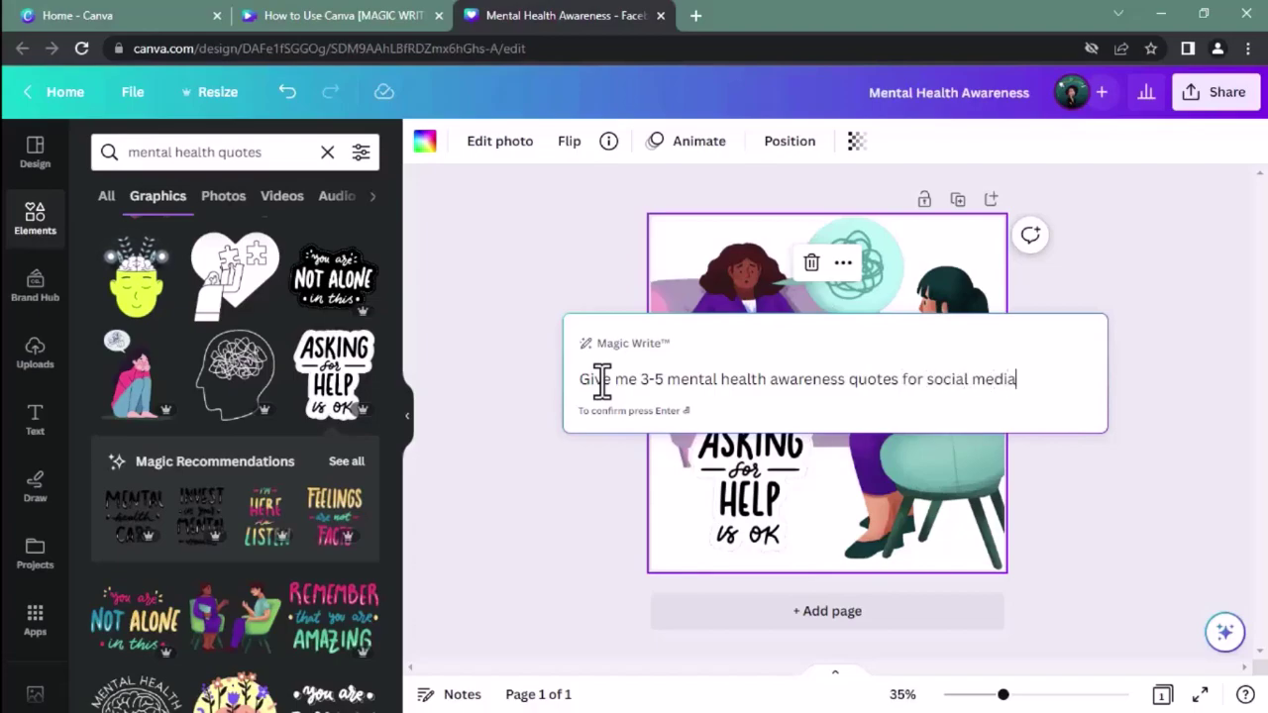
key("Return")
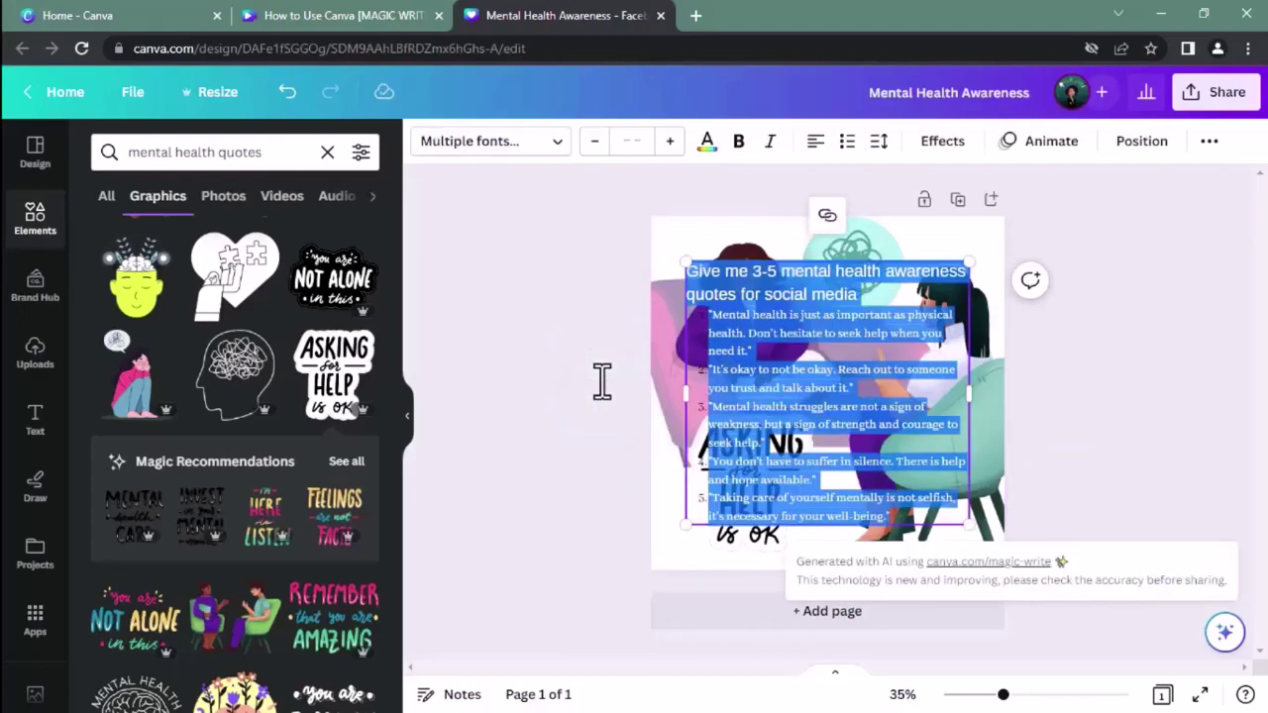
Add a second page and move the generated quotes text box from page 1 onto it.
left_click(865, 355)
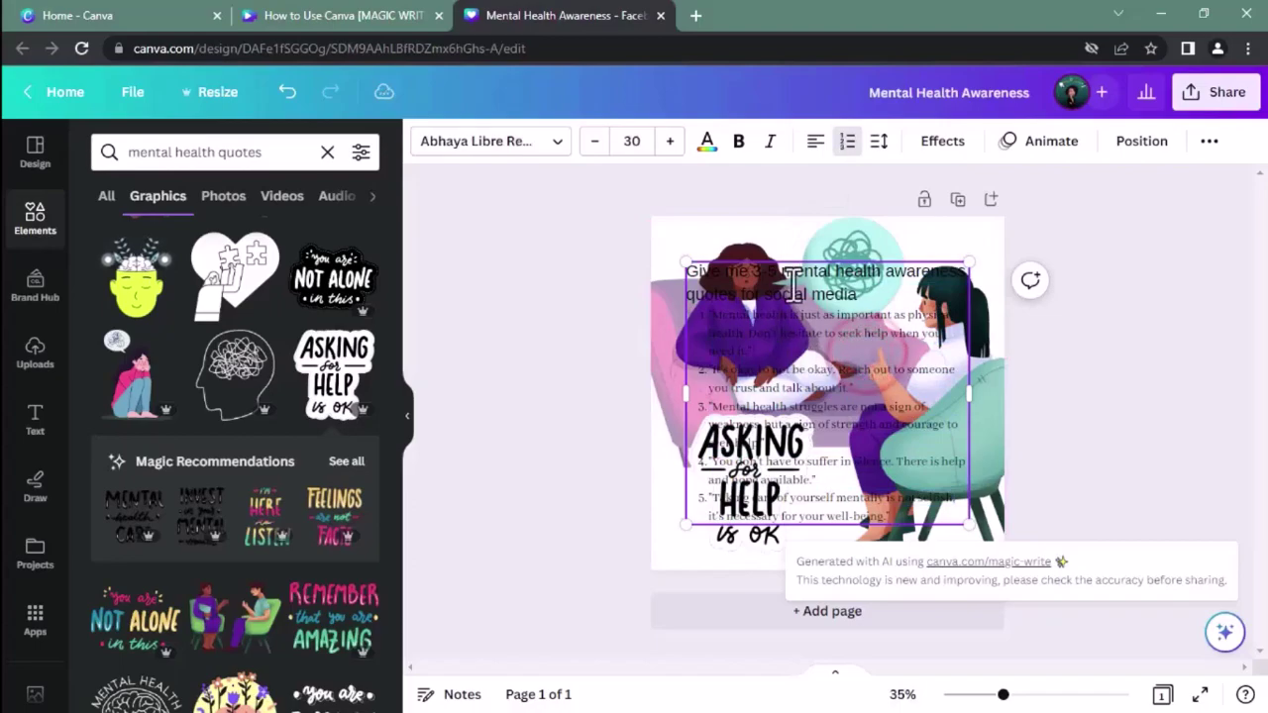
left_click(814, 619)
scroll(827, 366, "up", 2)
scroll(825, 334, "up", 3)
left_click(818, 338)
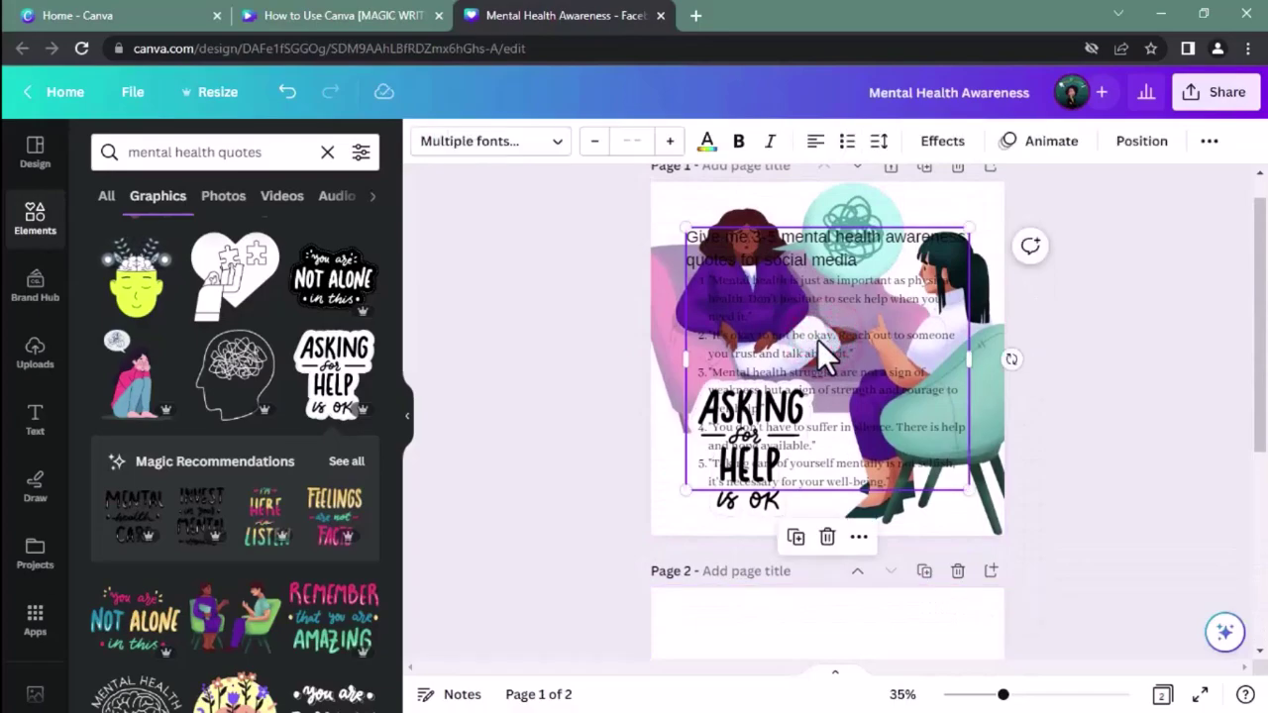
key("ctrl+x")
scroll(807, 376, "down", 5)
left_click(835, 424)
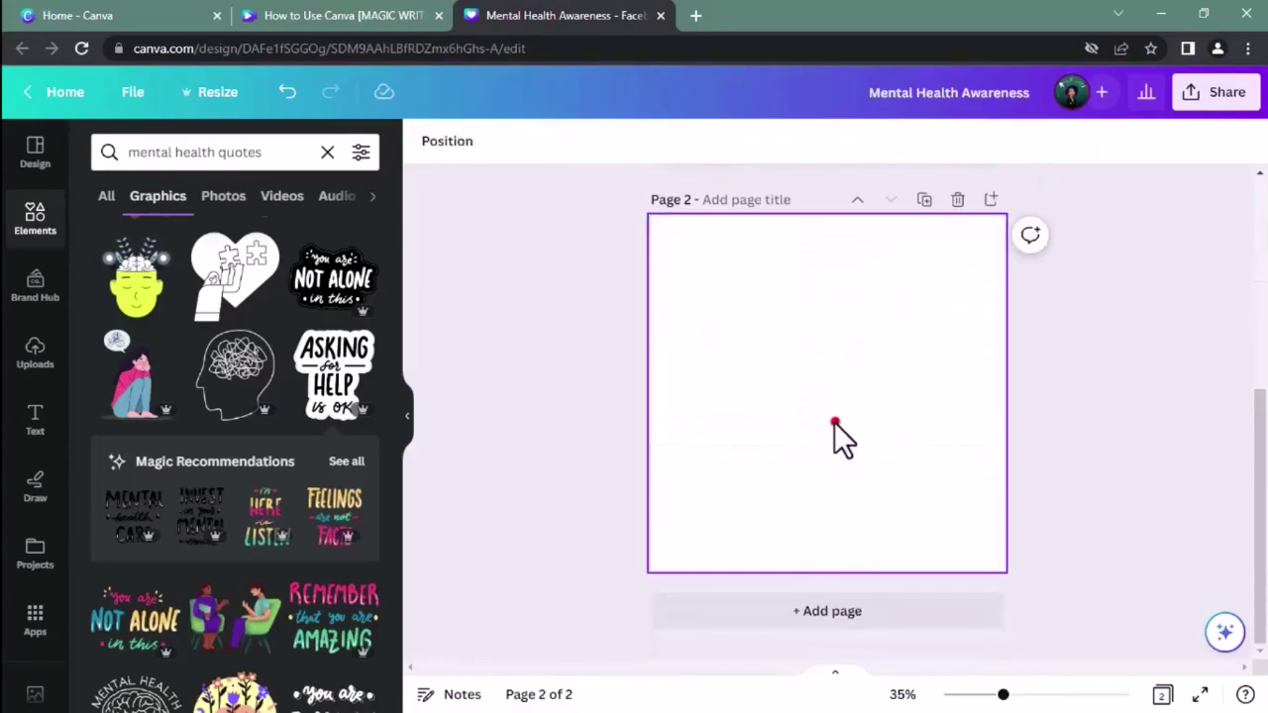
key("ctrl+v")
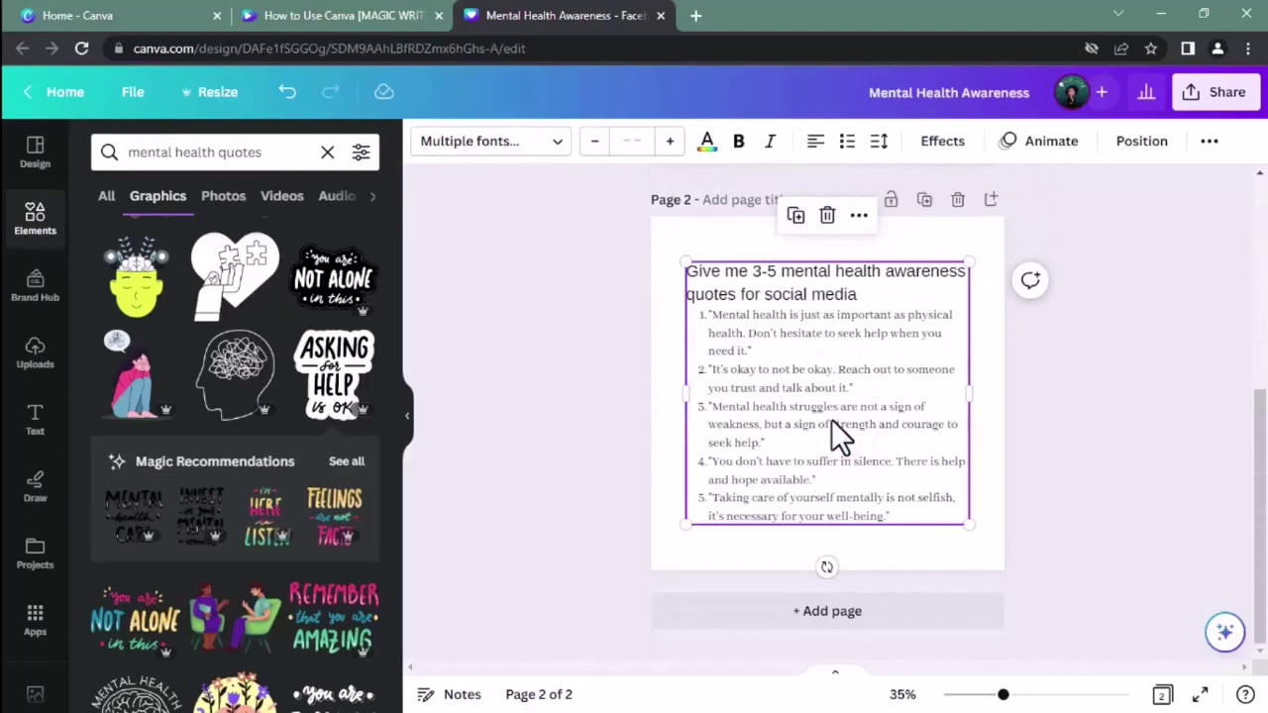
Copy the first quote, about mental health being as important as physical health, from the list on page 2.
left_click(988, 432)
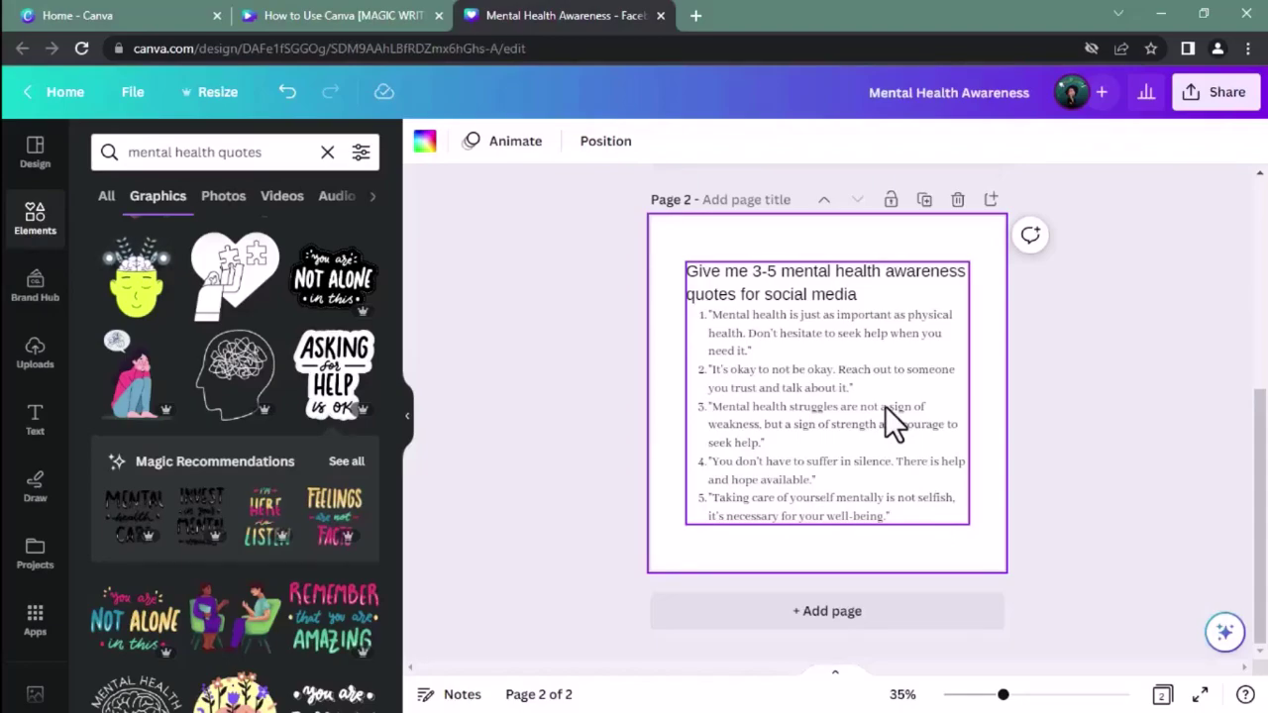
left_click(758, 358)
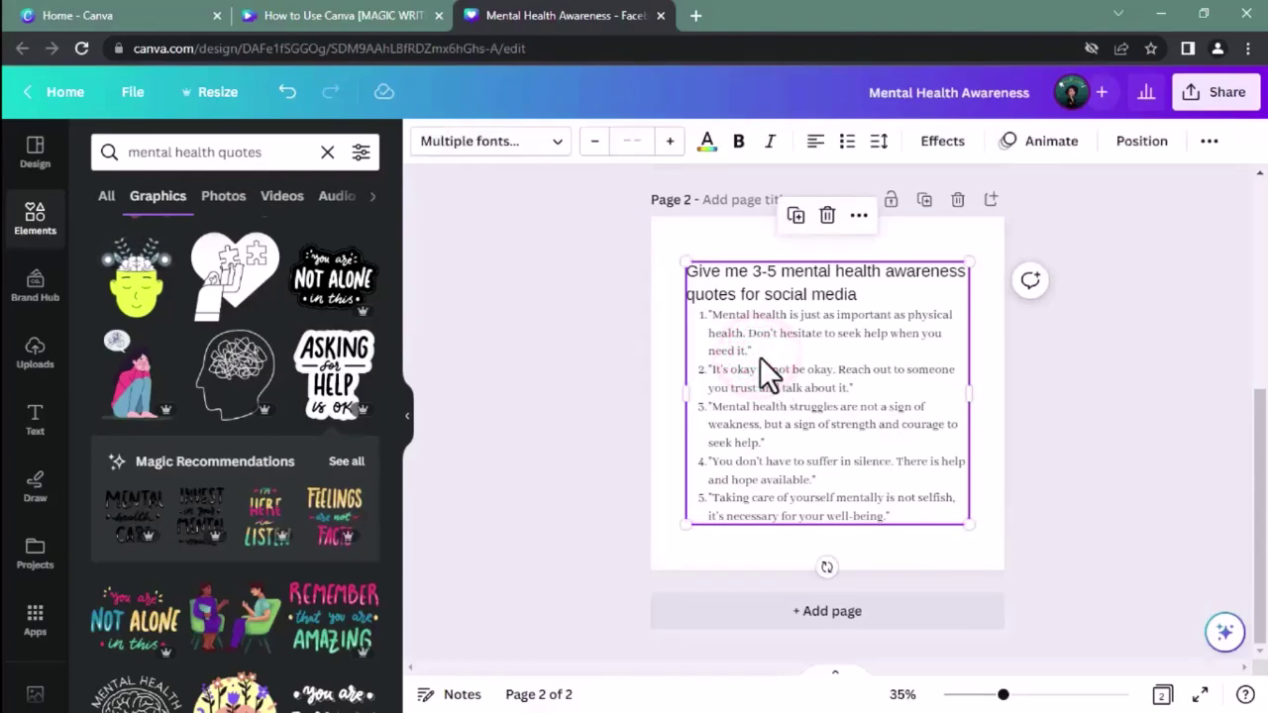
double_click(714, 318)
left_click(713, 322)
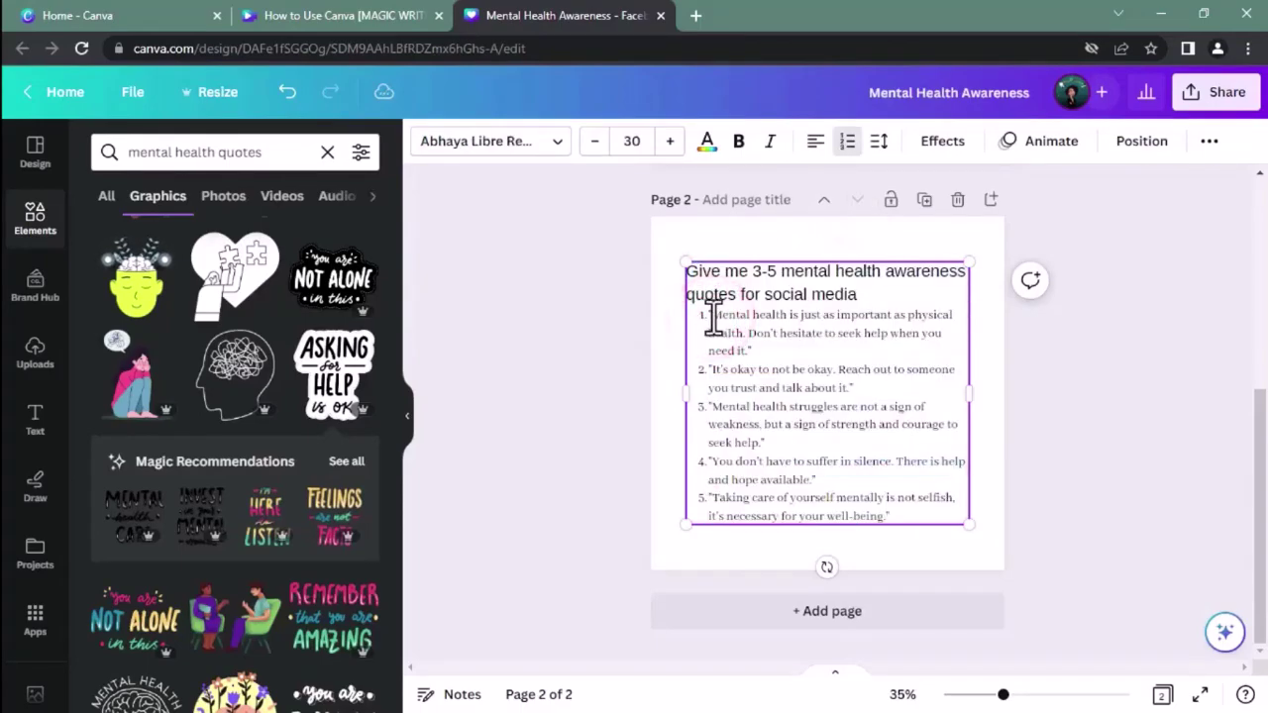
left_click(710, 313)
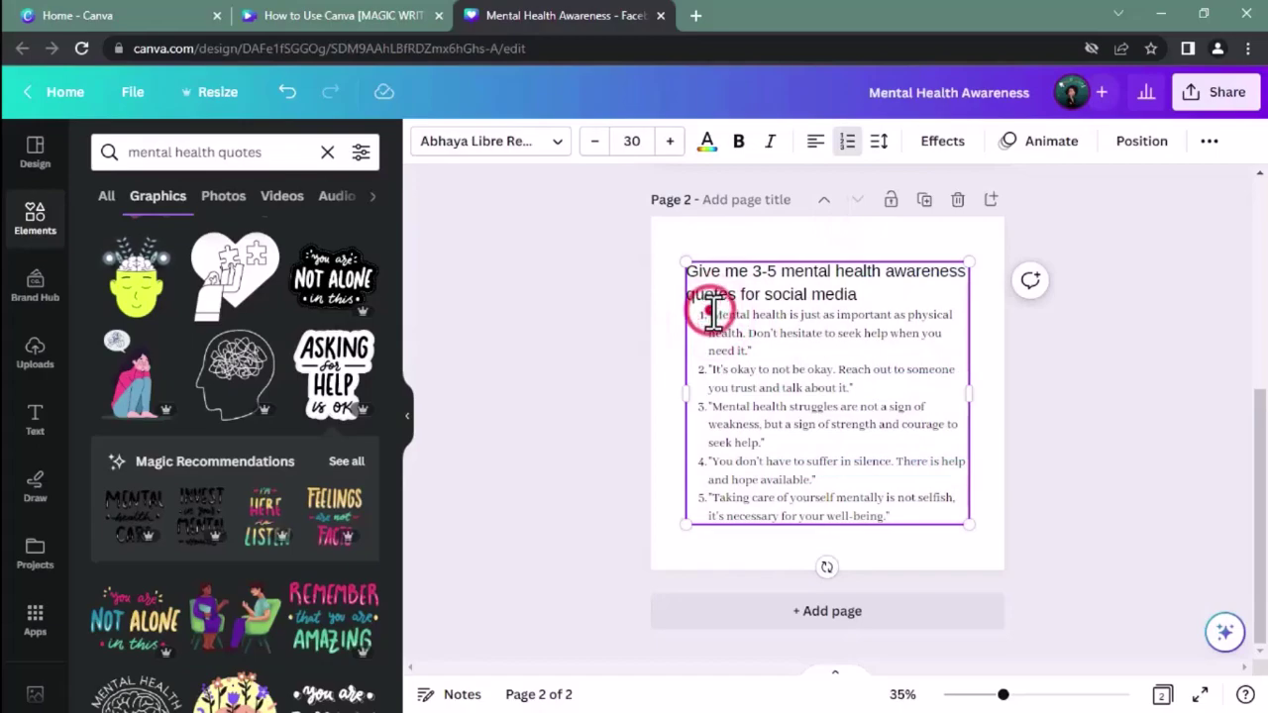
mouse_move(709, 310)
left_mouse_down()
mouse_move(759, 331)
mouse_move(761, 351)
left_mouse_up()
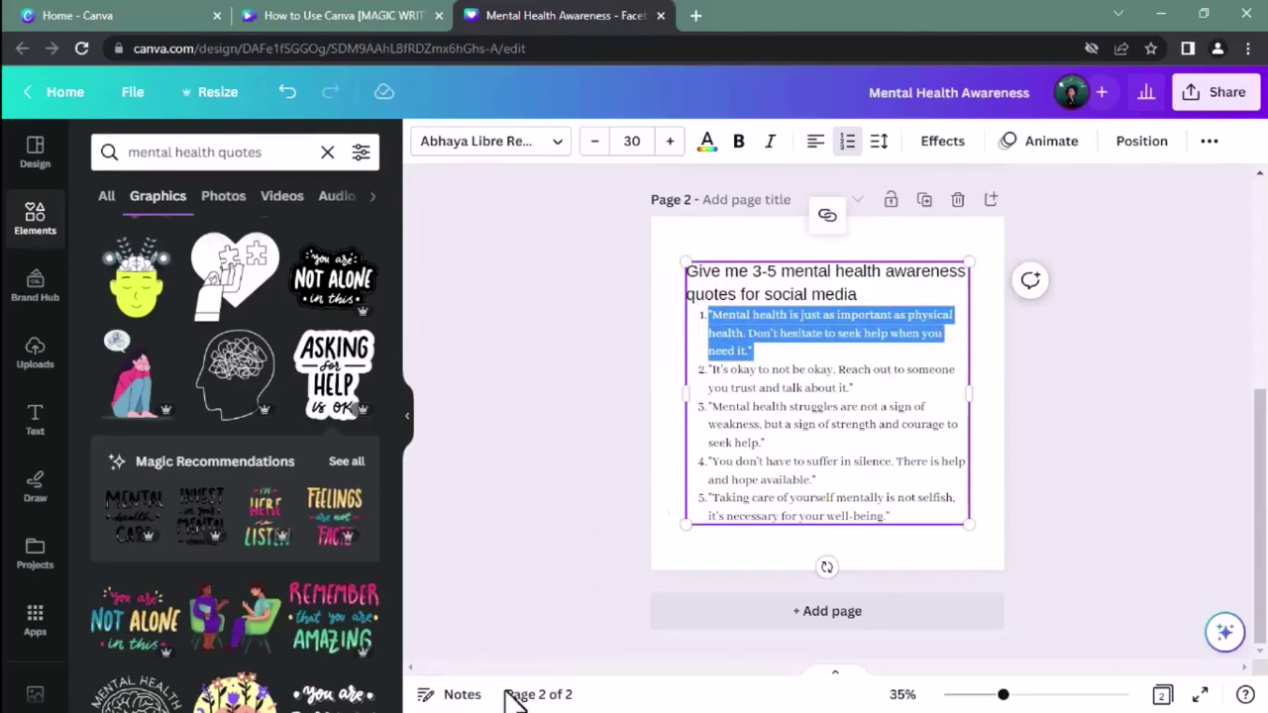
Replace the saved post idea in the page 1 notes with the copied mental health quote.
left_click(442, 693)
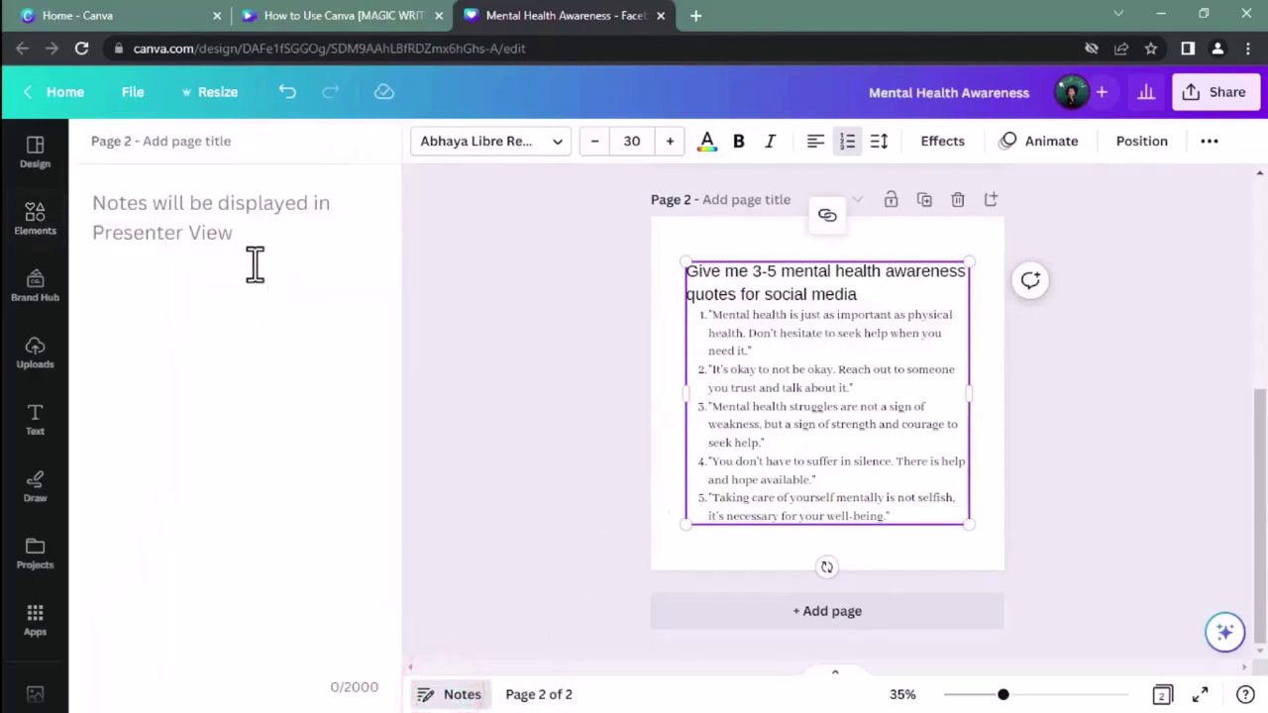
left_click(236, 236)
scroll(701, 406, "up", 5)
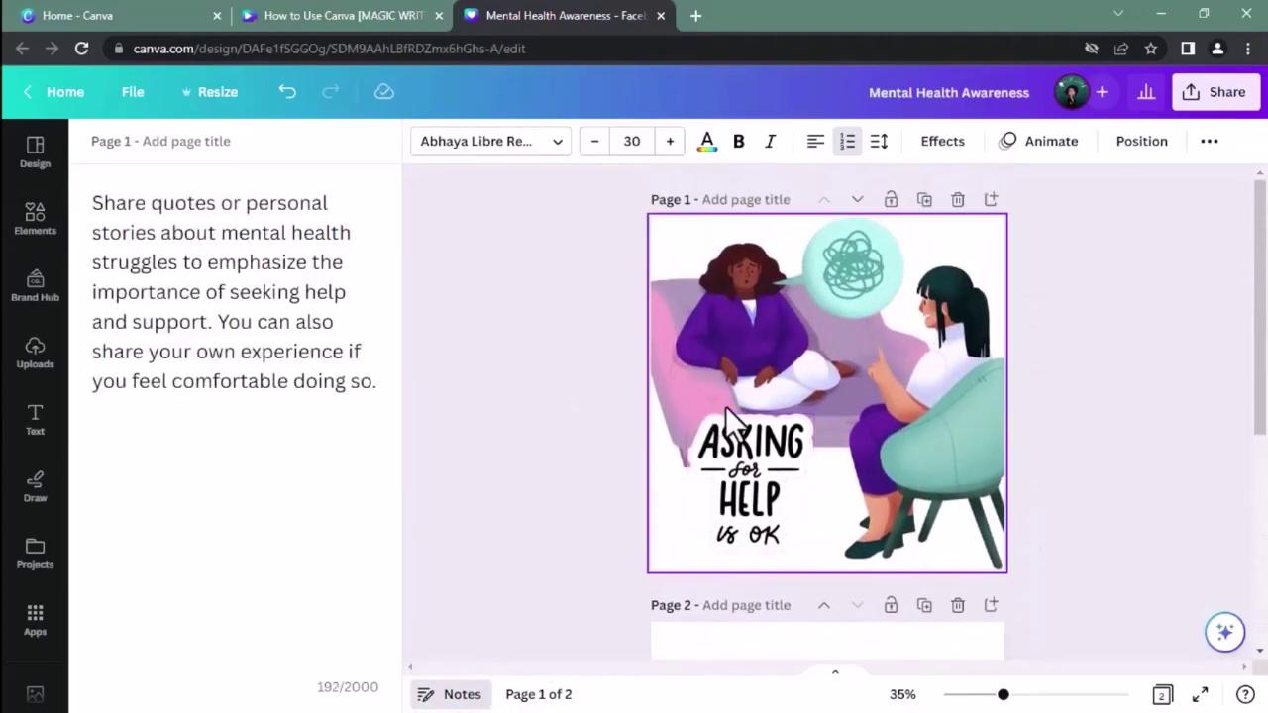
left_click(278, 379)
key("ctrl+a")
key("BackSpace")
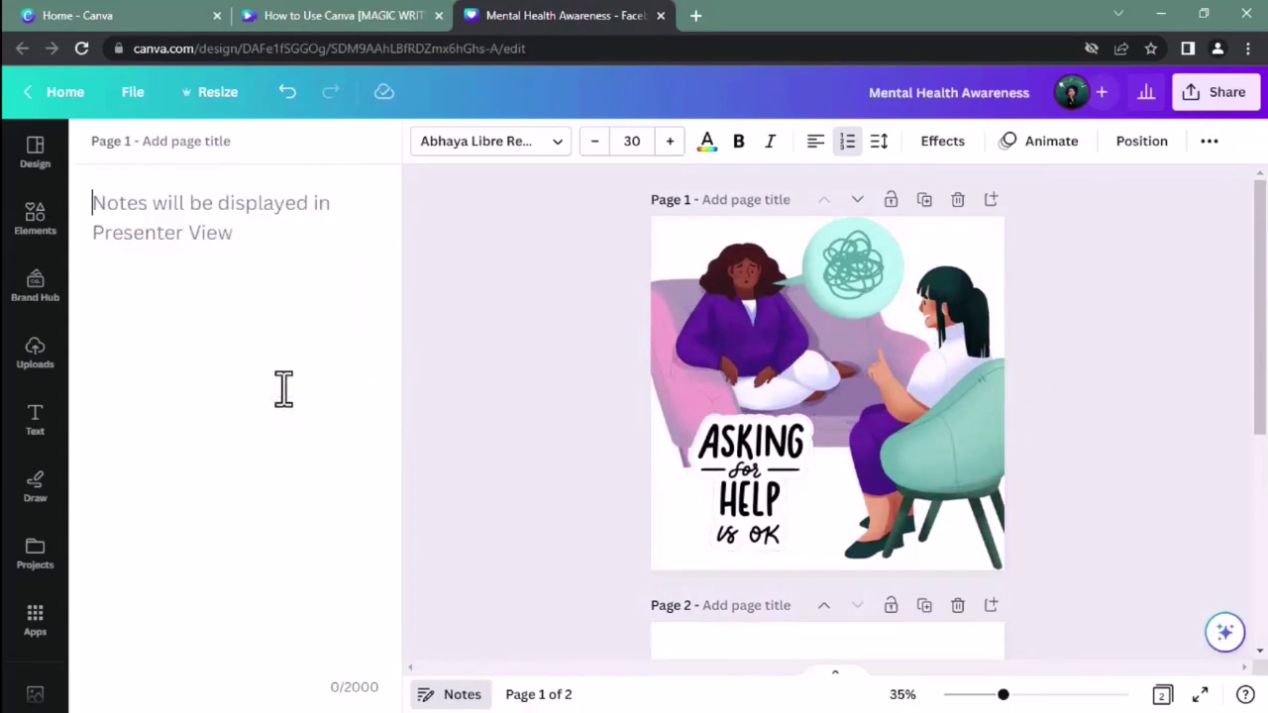
key("ctrl+v")
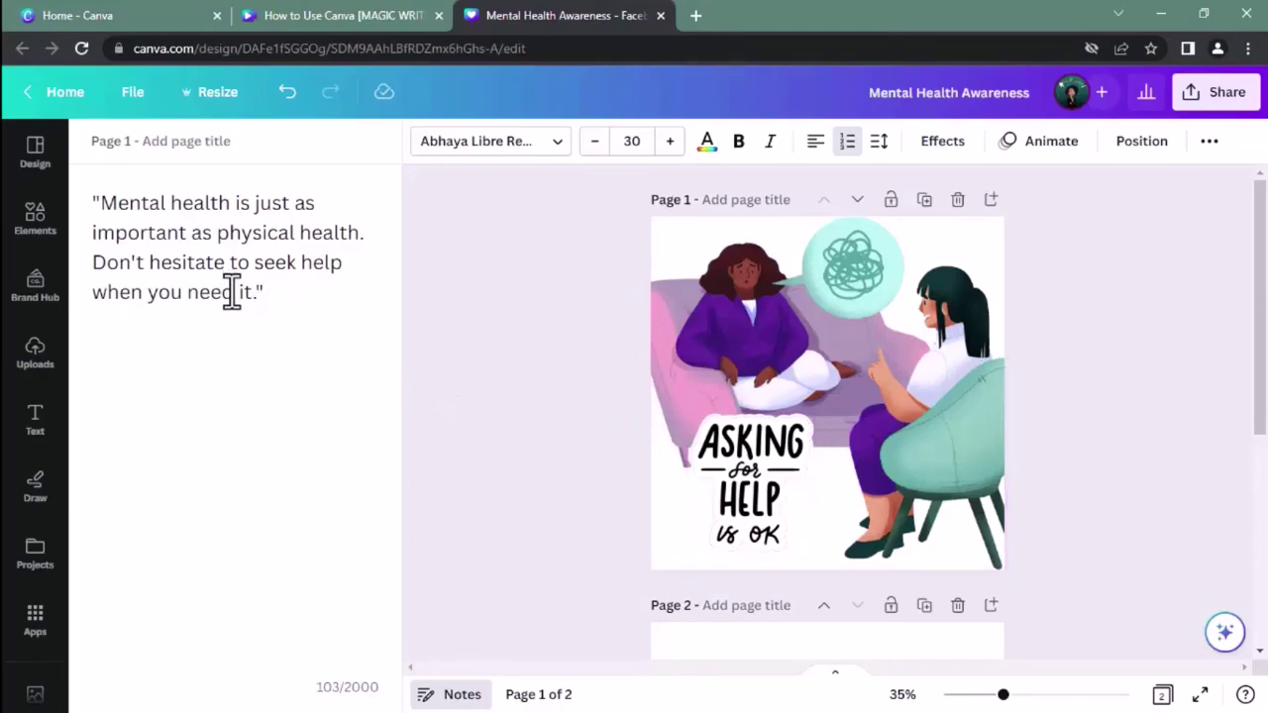
Below the quote in the notes, add "We're here for you. Visit us online to schedule a consultation" after a blank line.
key("Return")
key("Return")
type("We're h")
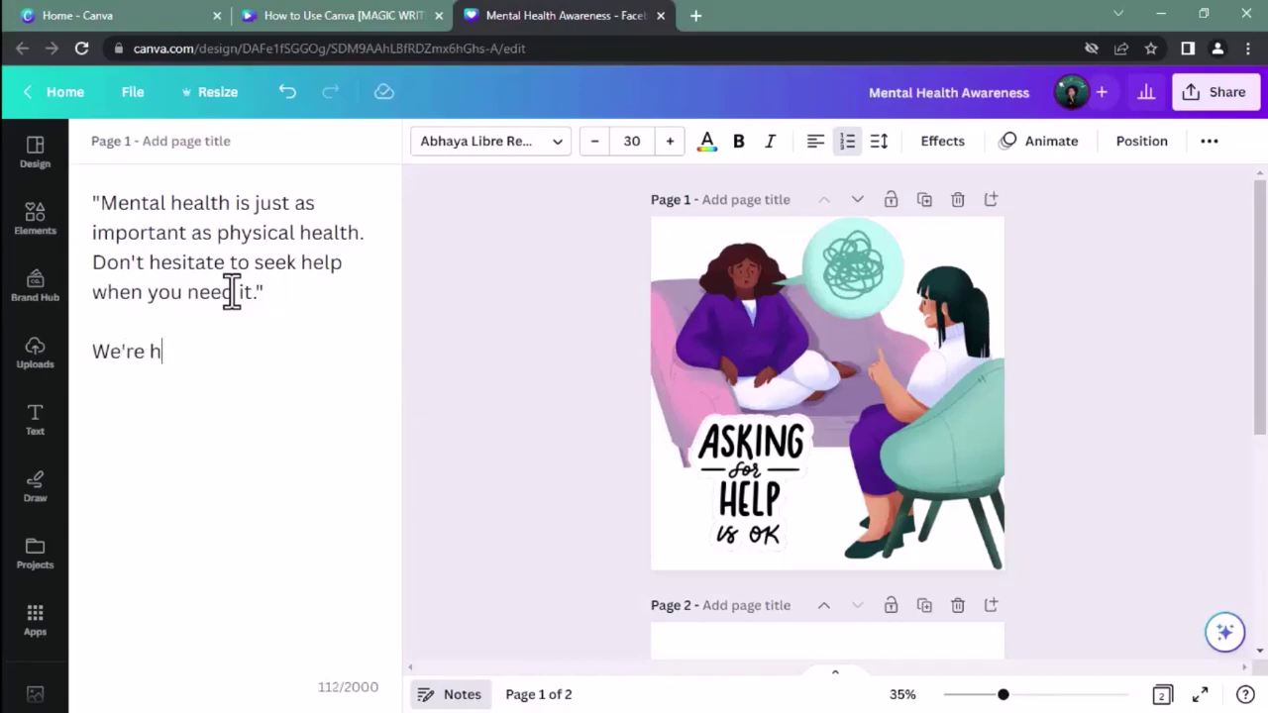
type("ere for you. ")
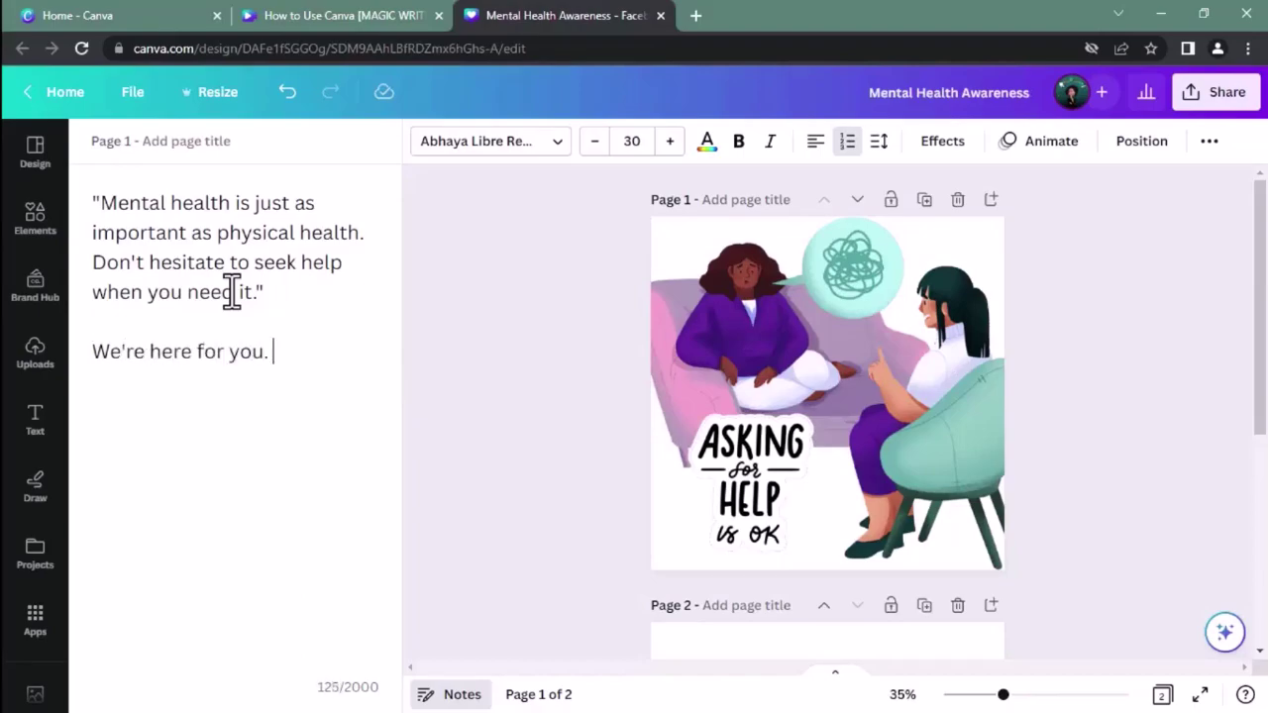
type("Visit us on")
key("BackSpace")
key("BackSpace")
type("us online to ")
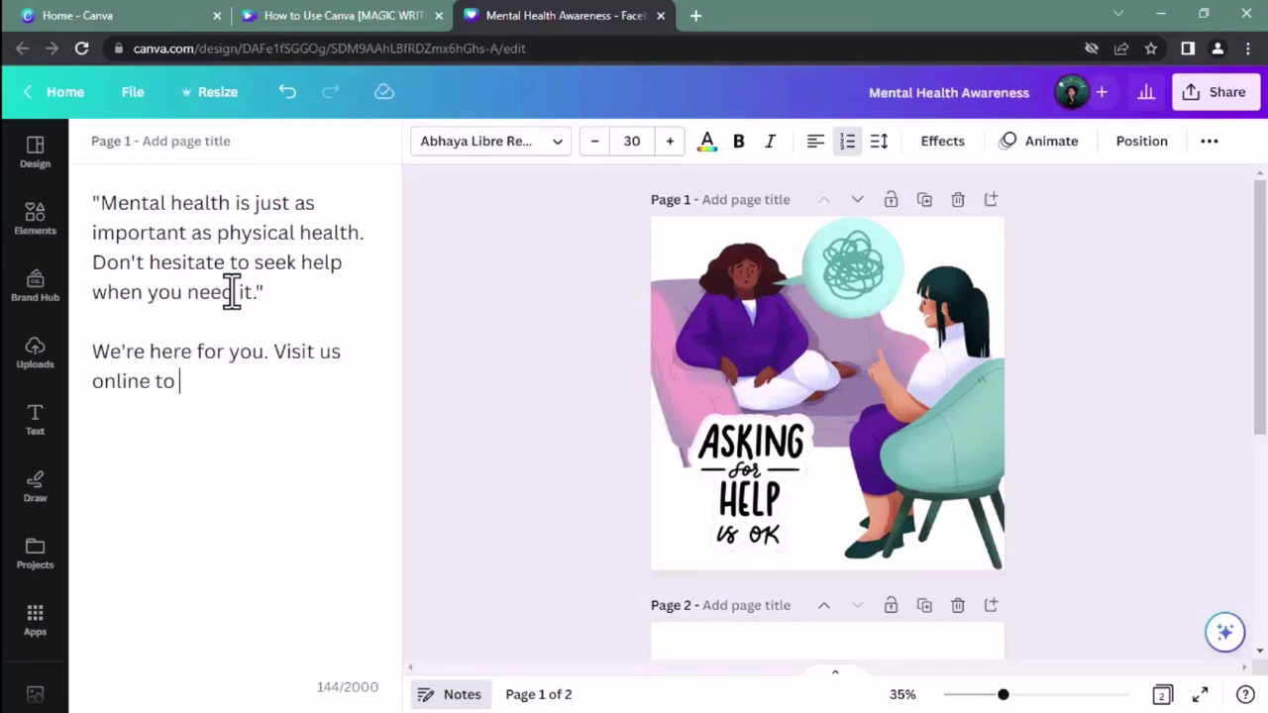
type("schedule a consultation")
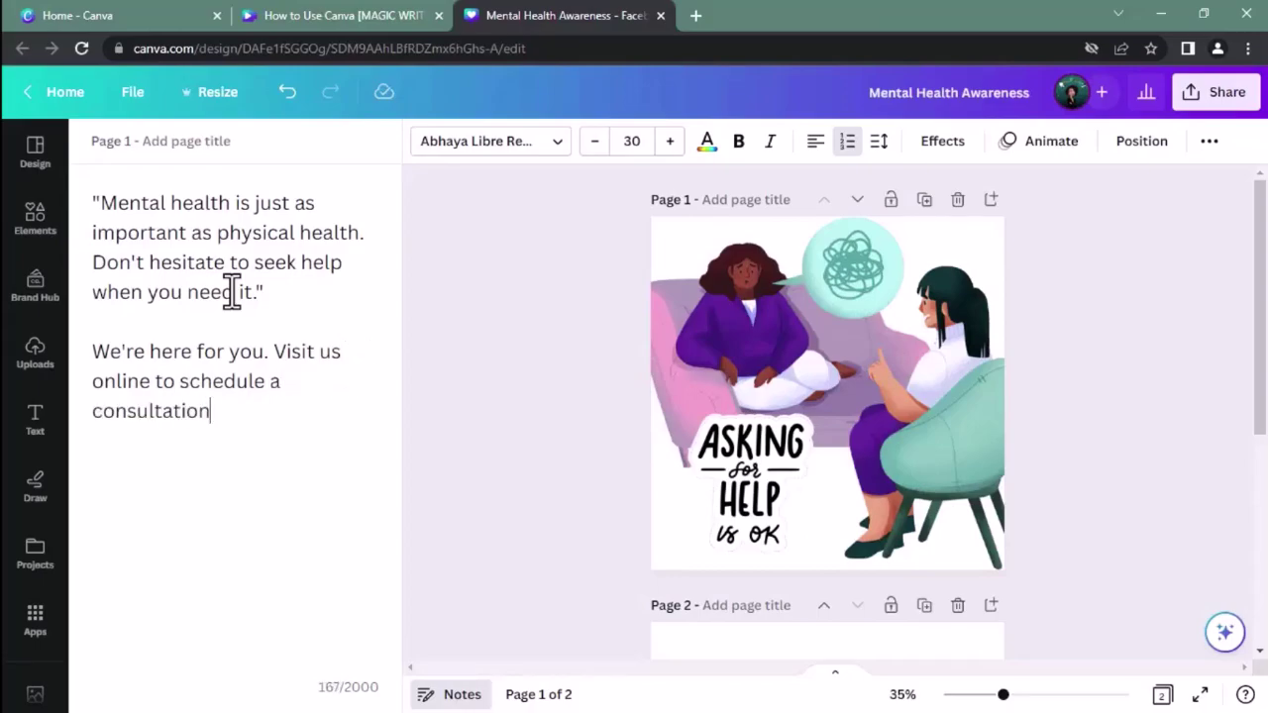
type(". www.mentalhealt")
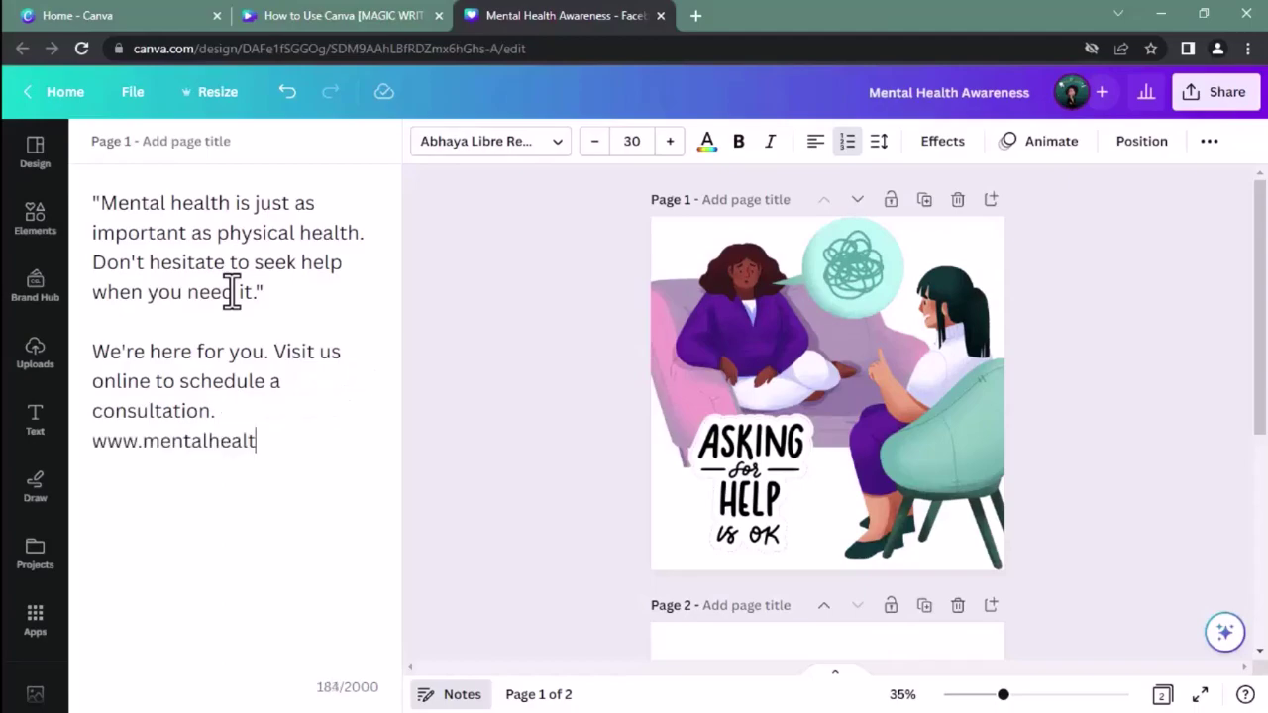
type("hadvoc")
key("BackSpace")
key("BackSpace")
type("ocates.com")
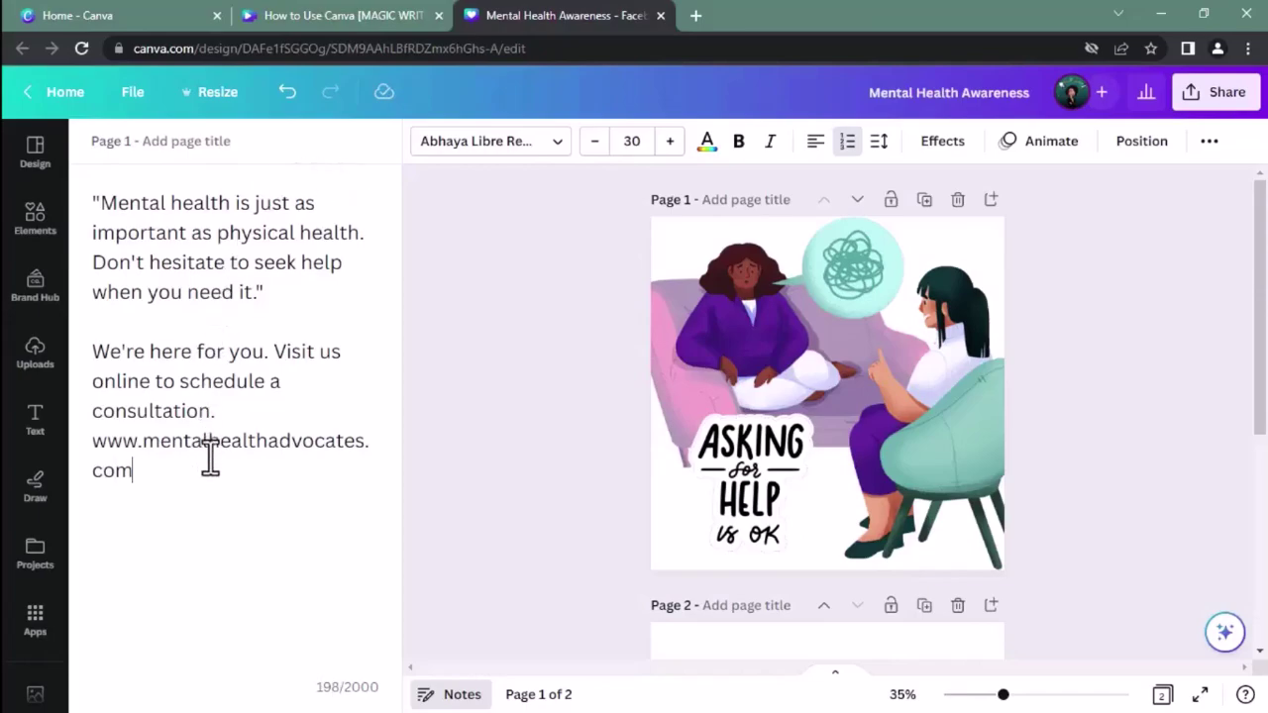
left_click(214, 417)
left_click(147, 472)
key("Return")
key("Return")
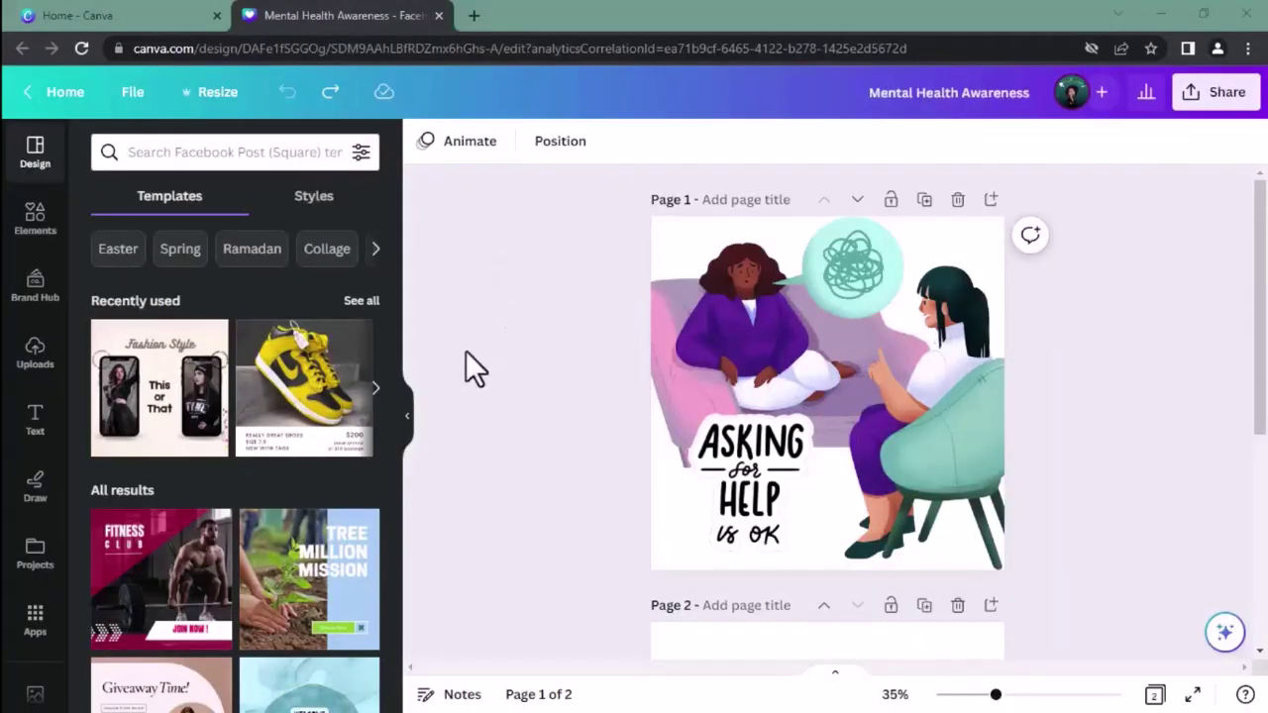
Hide the templates side panel and view the generated quotes on page 2.
left_click(406, 421)
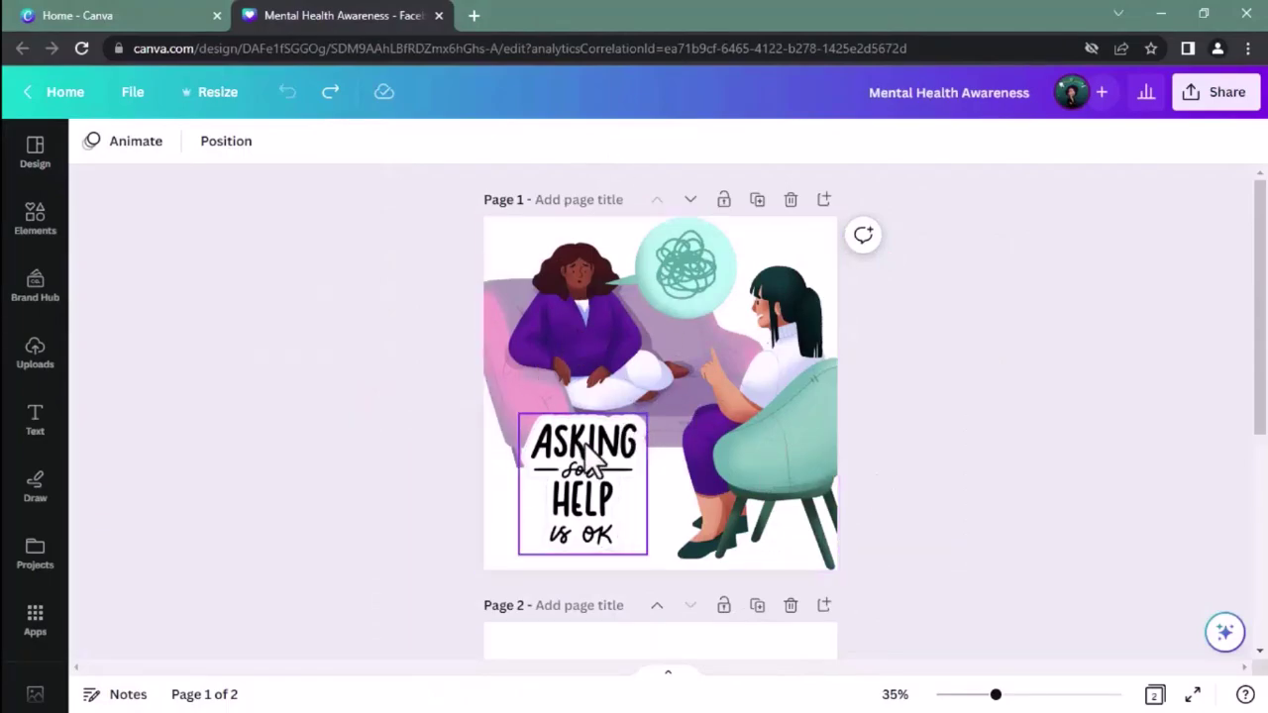
scroll(636, 396, "down", 5)
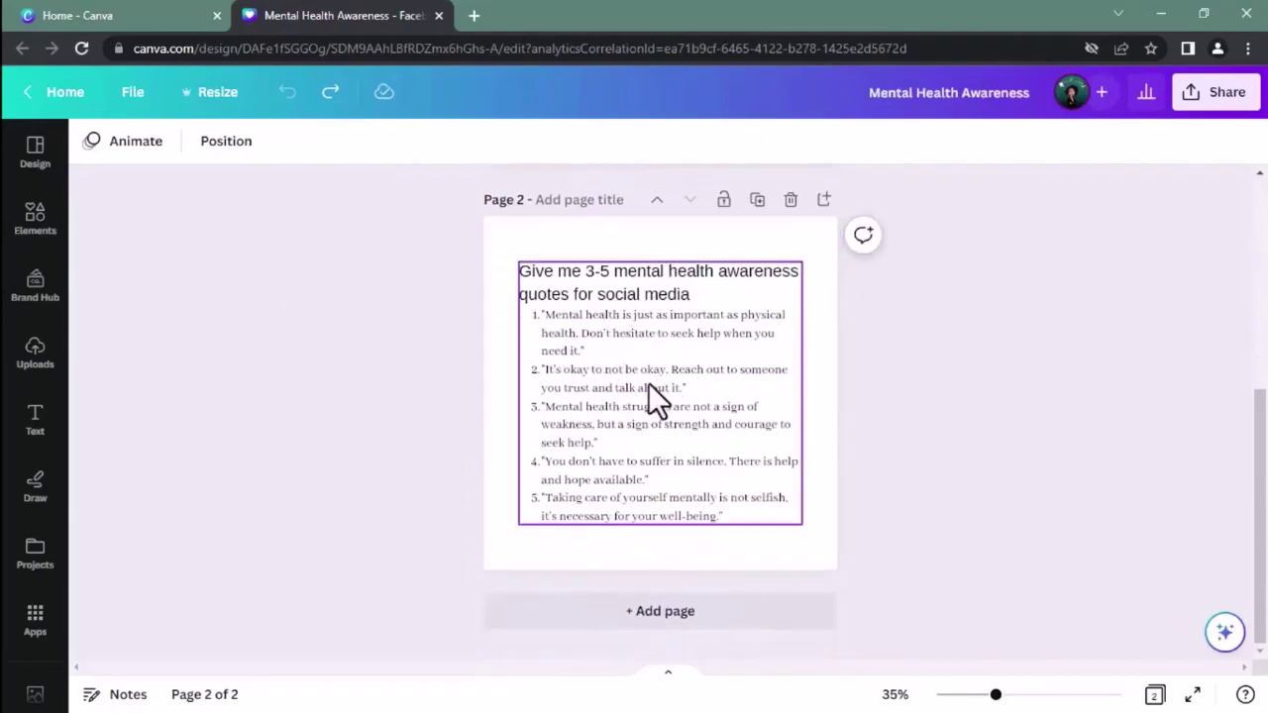
Delete the text box with the generated mental health quotes from page 2.
left_click(637, 289)
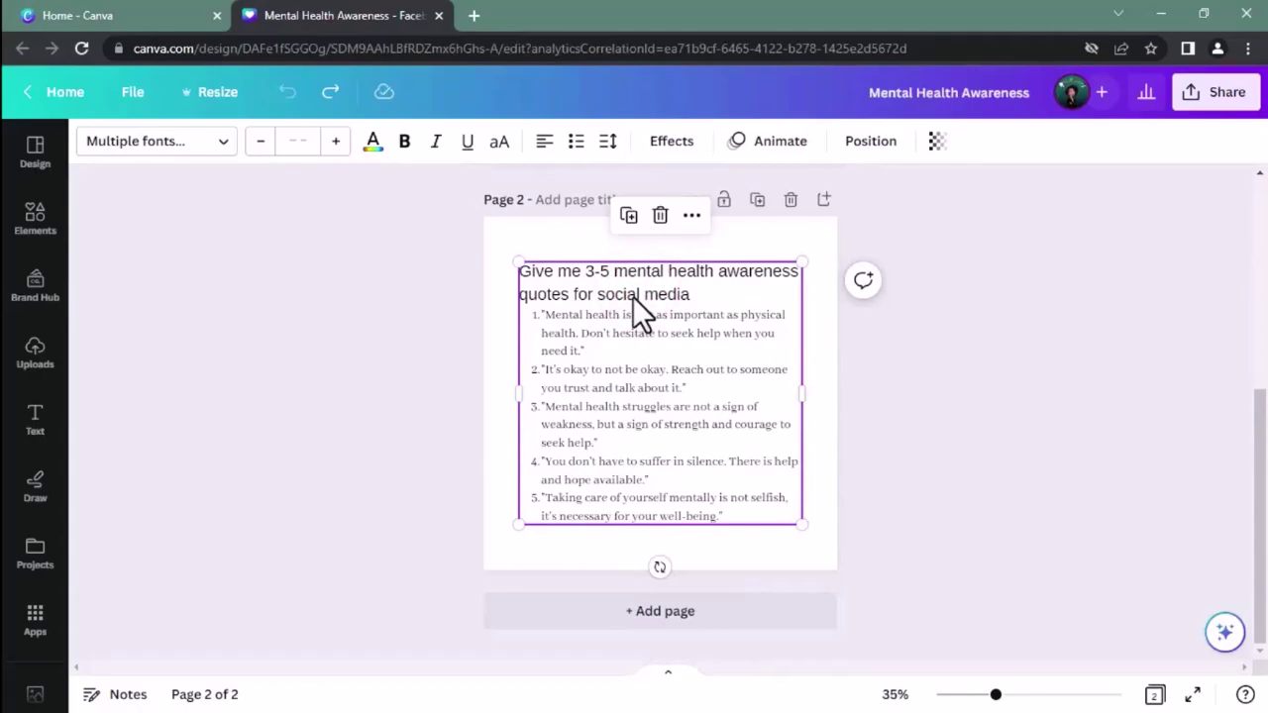
key("Delete")
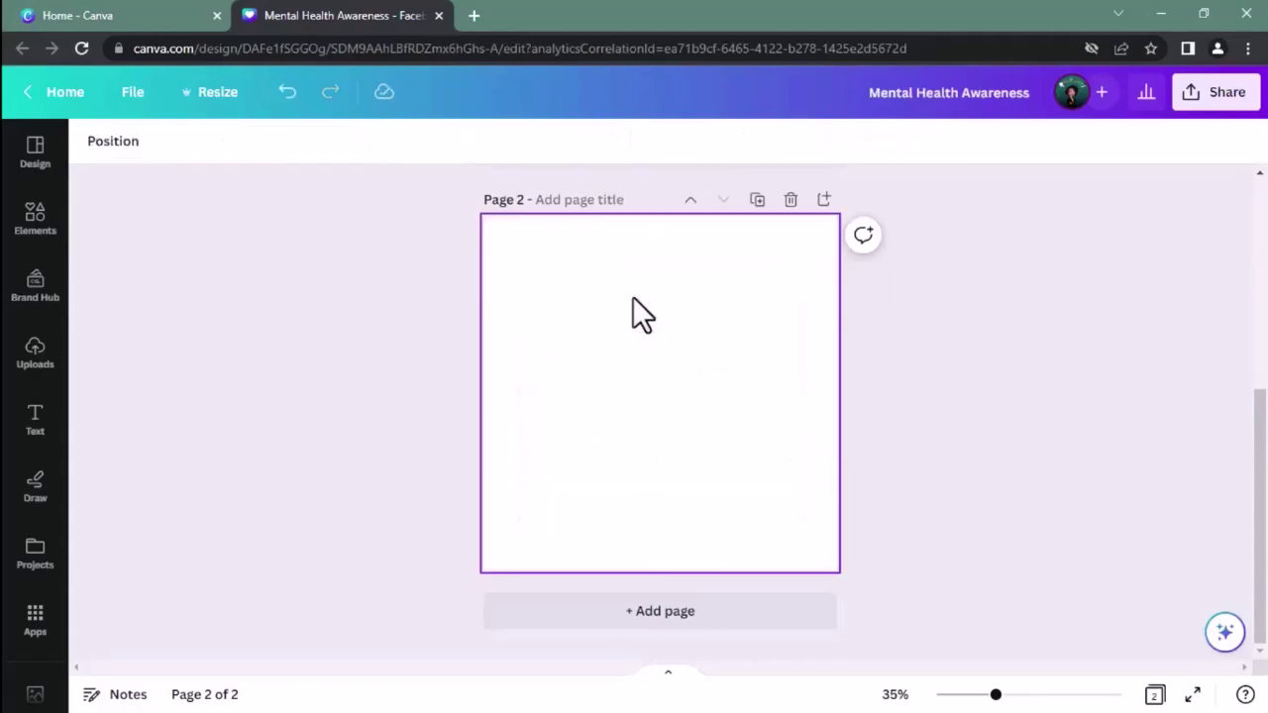
left_click(632, 296)
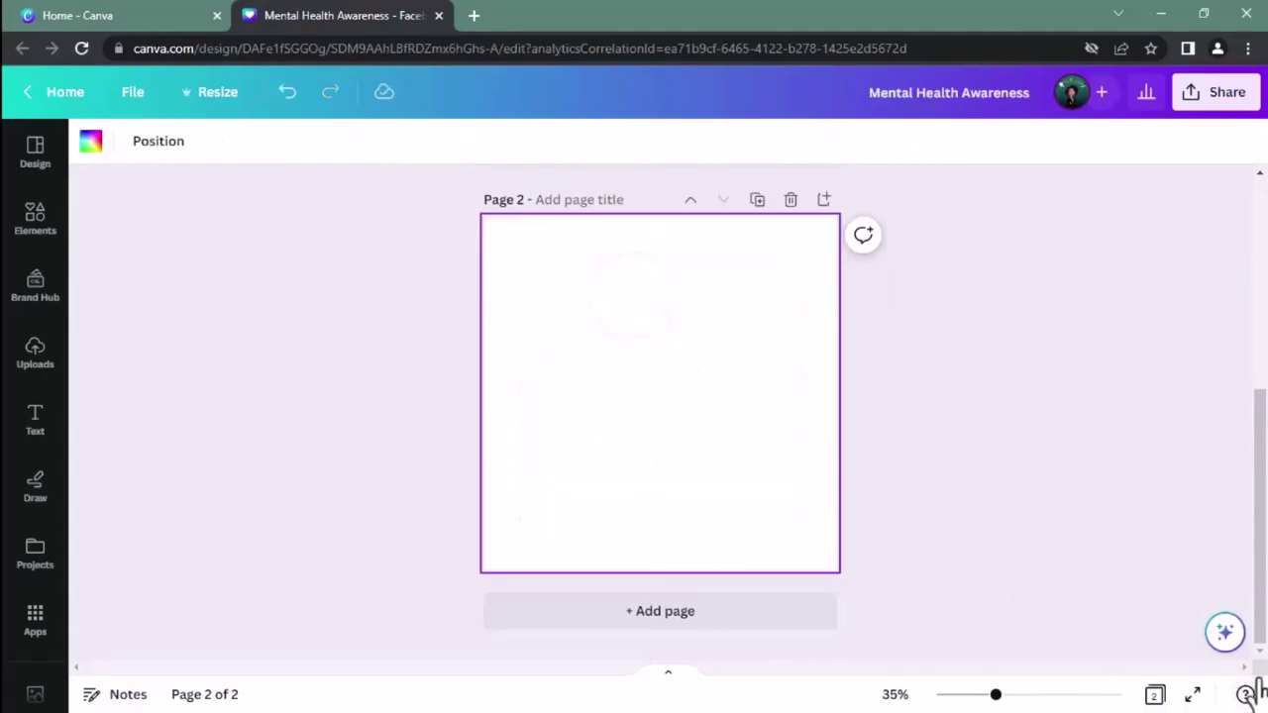
Generate text on page 2 with Magic Write from the prompt "Give me 3-7 hashtags for mental health awareness on Facebook".
left_click(1228, 635)
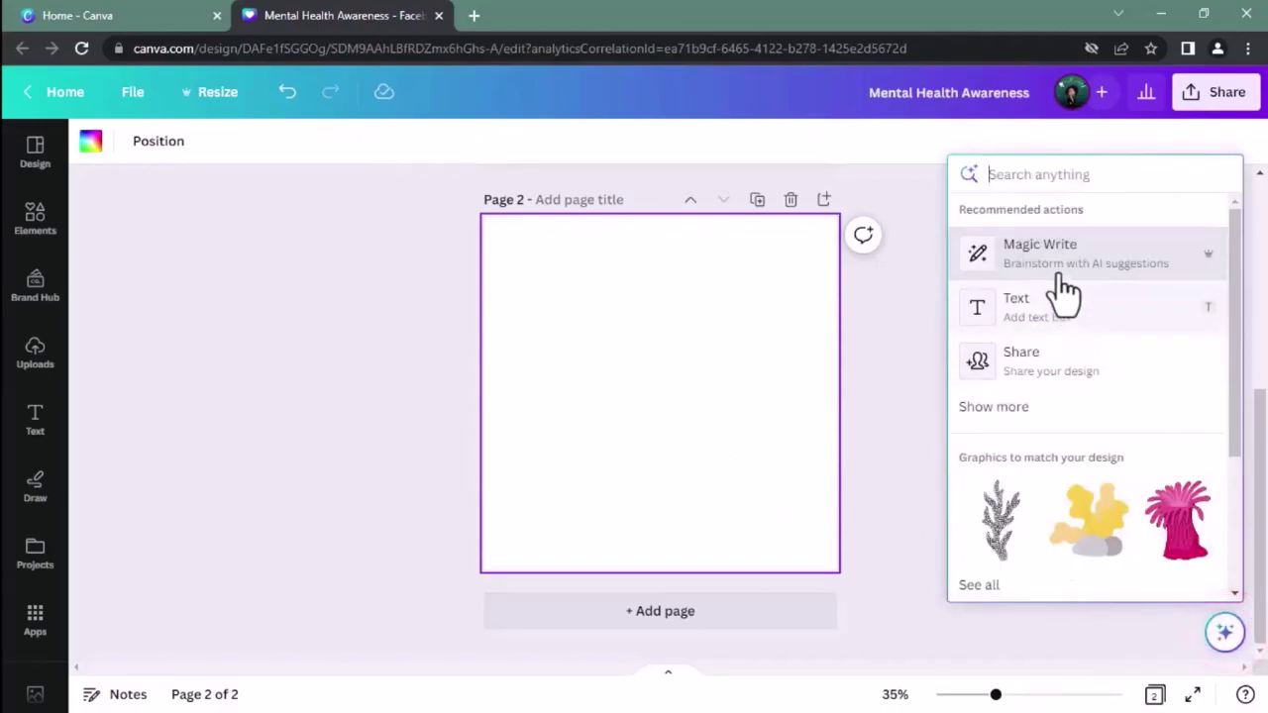
left_click(1056, 261)
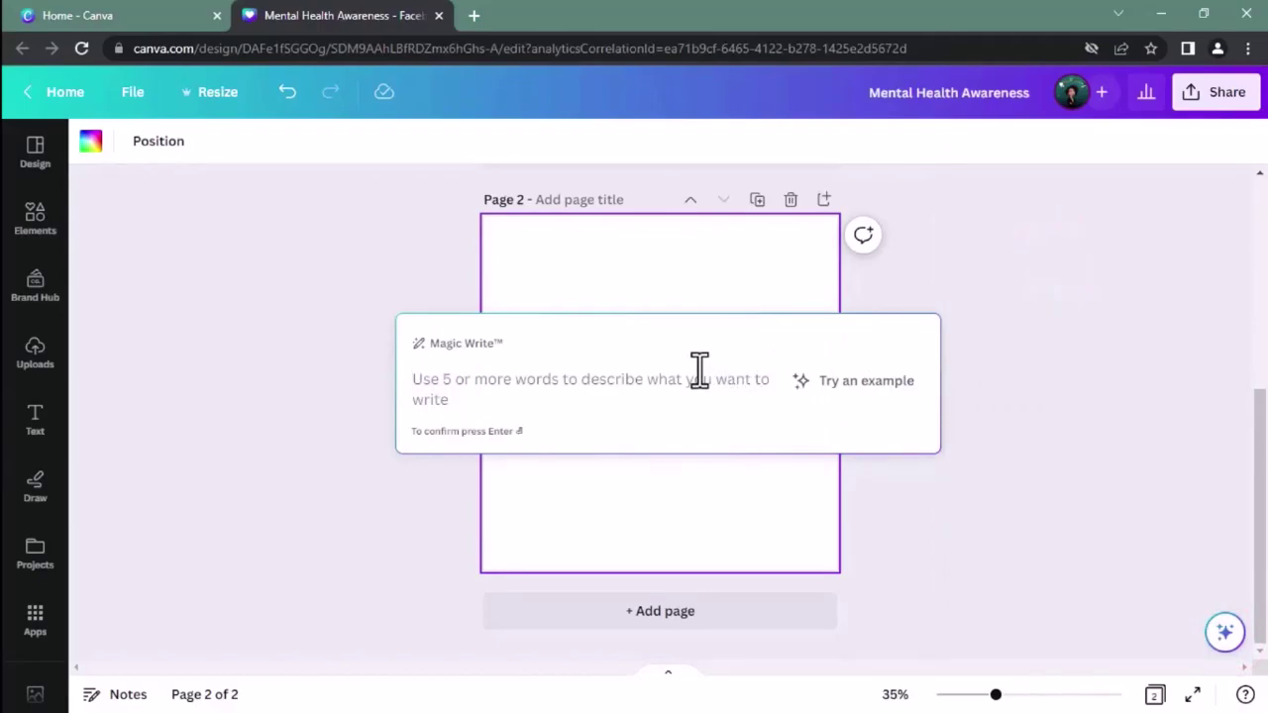
type("Give ")
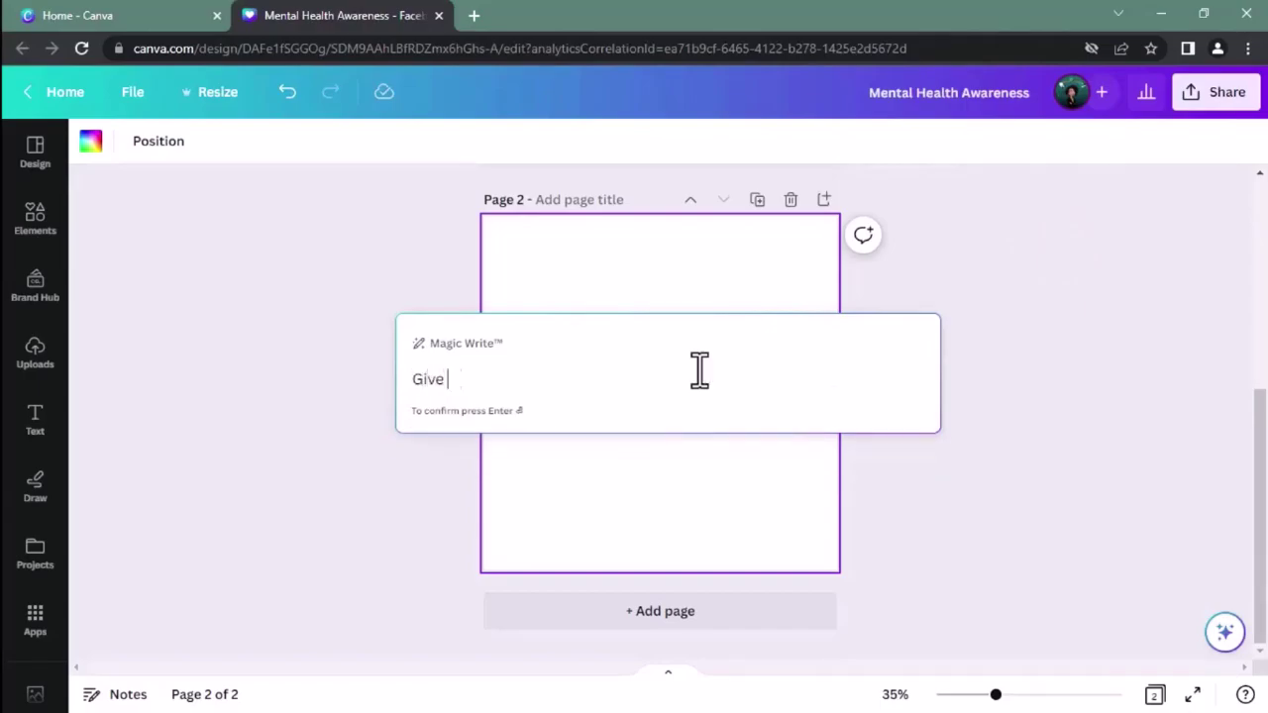
type("me 3-7 hashtags for mental")
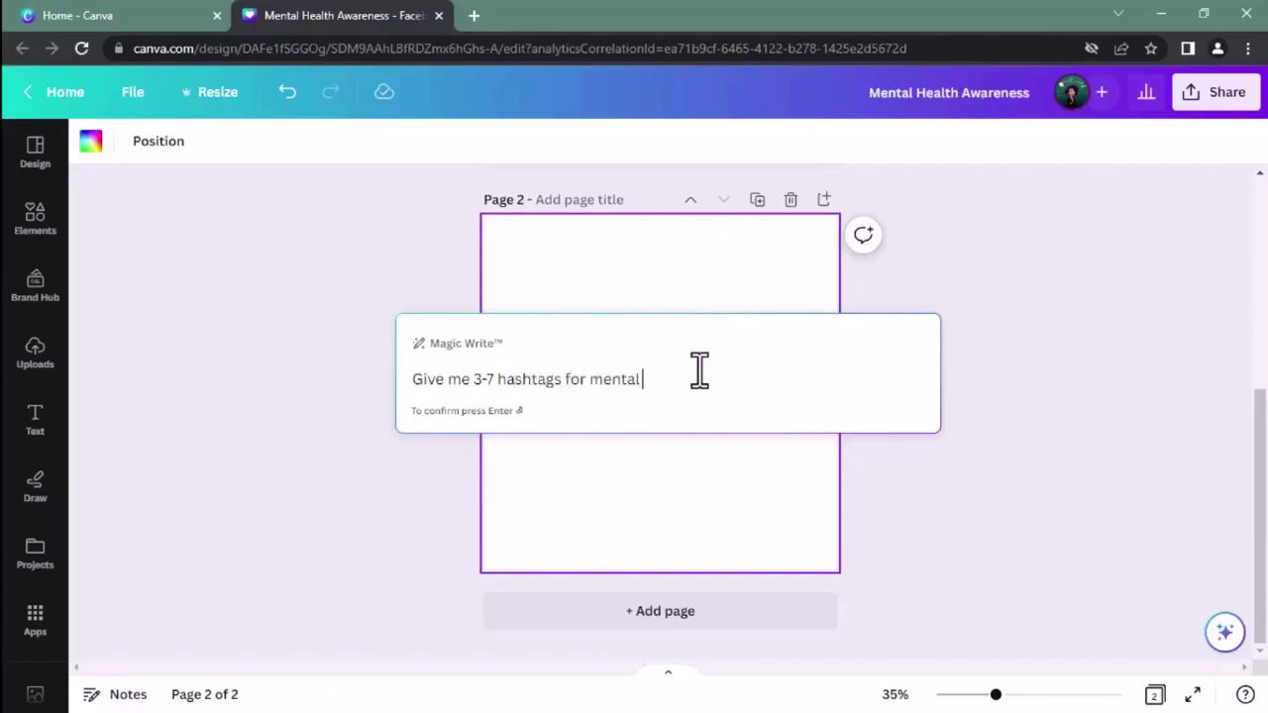
type(" health awareness on Facebook")
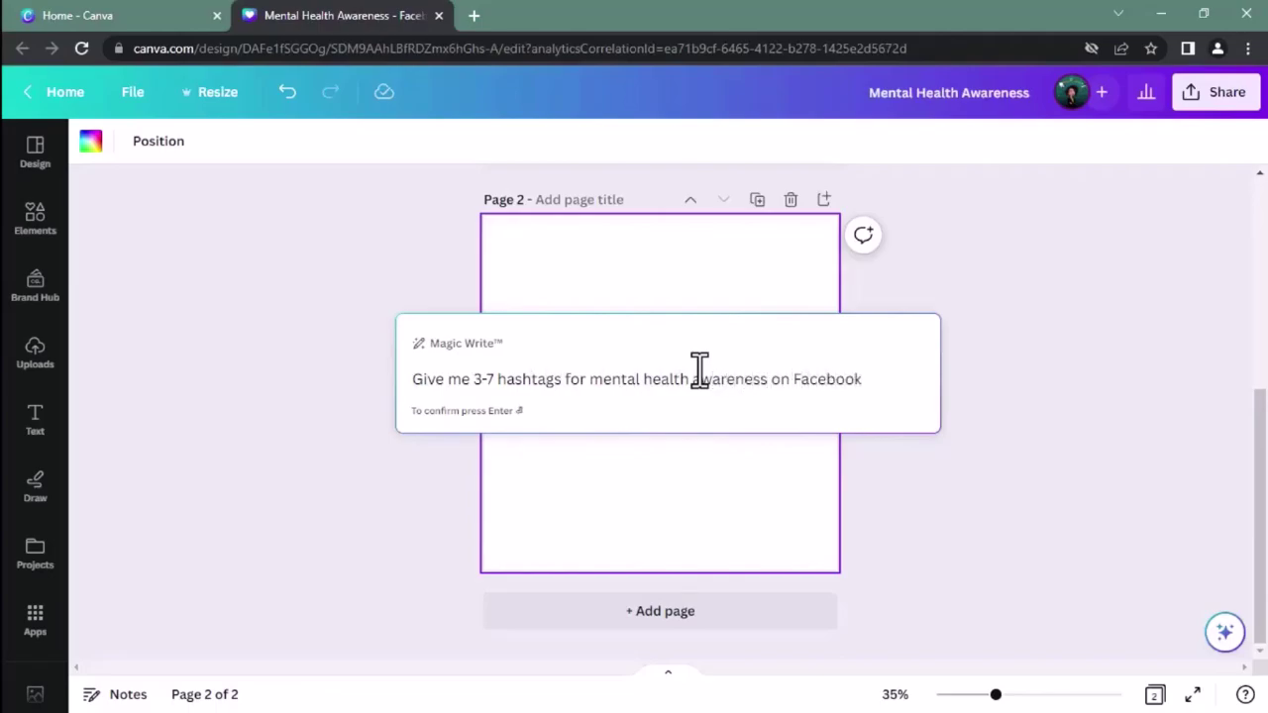
key("Return")
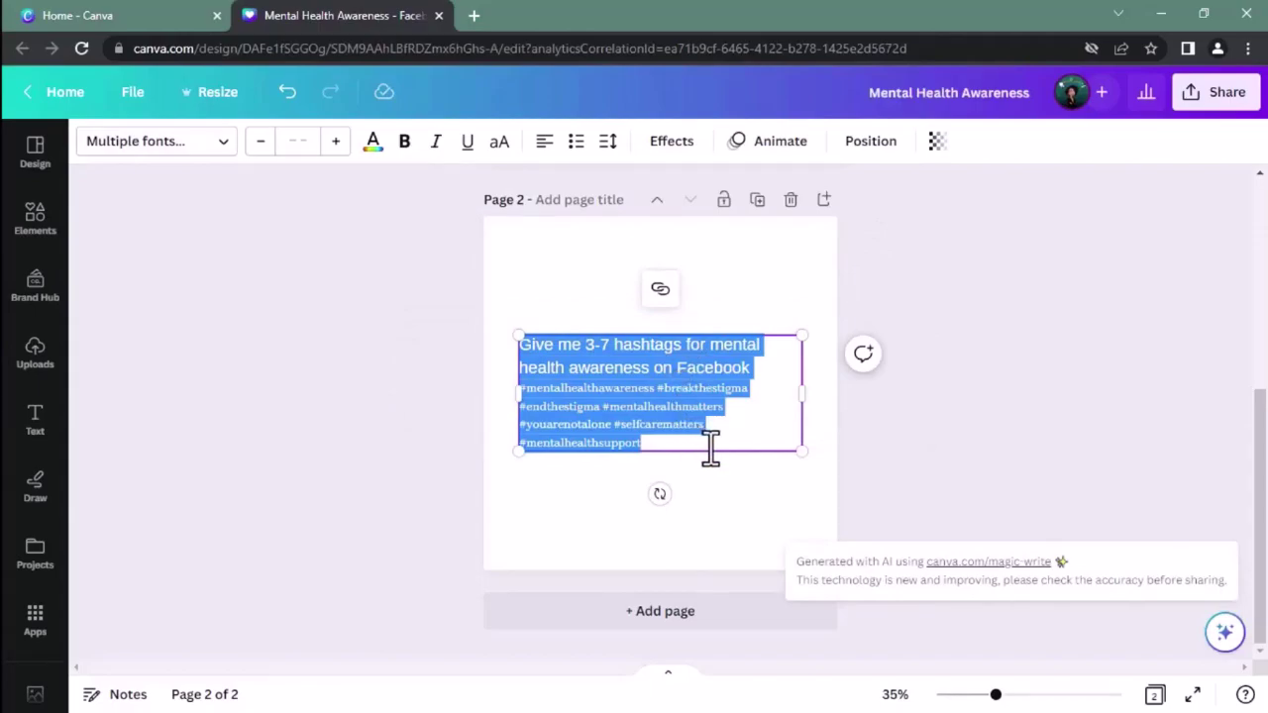
left_click(707, 446)
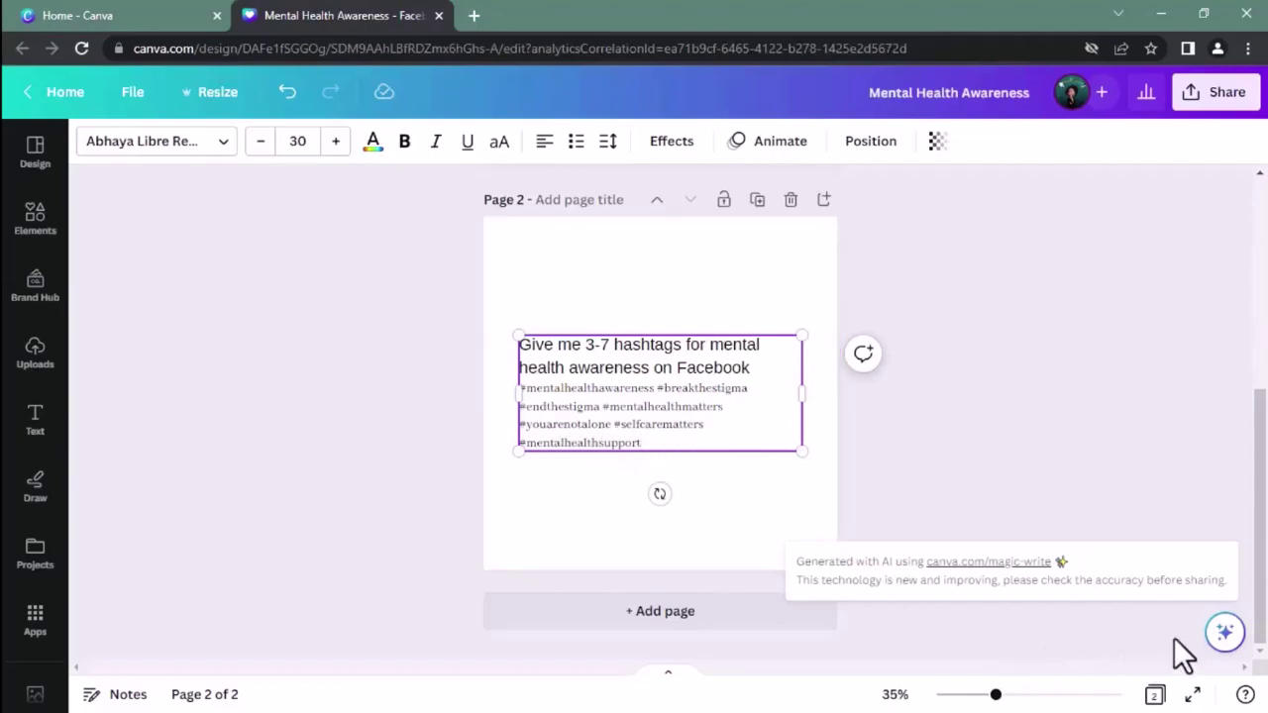
left_click(1226, 634)
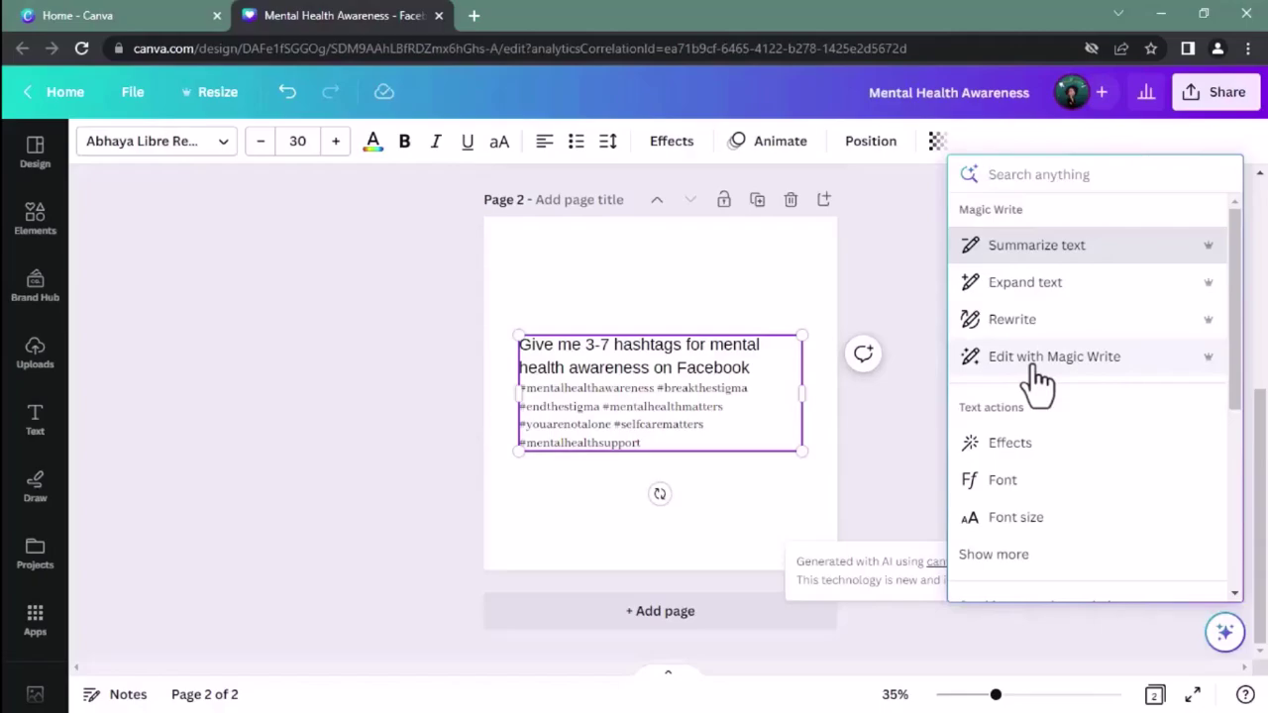
left_click(682, 379)
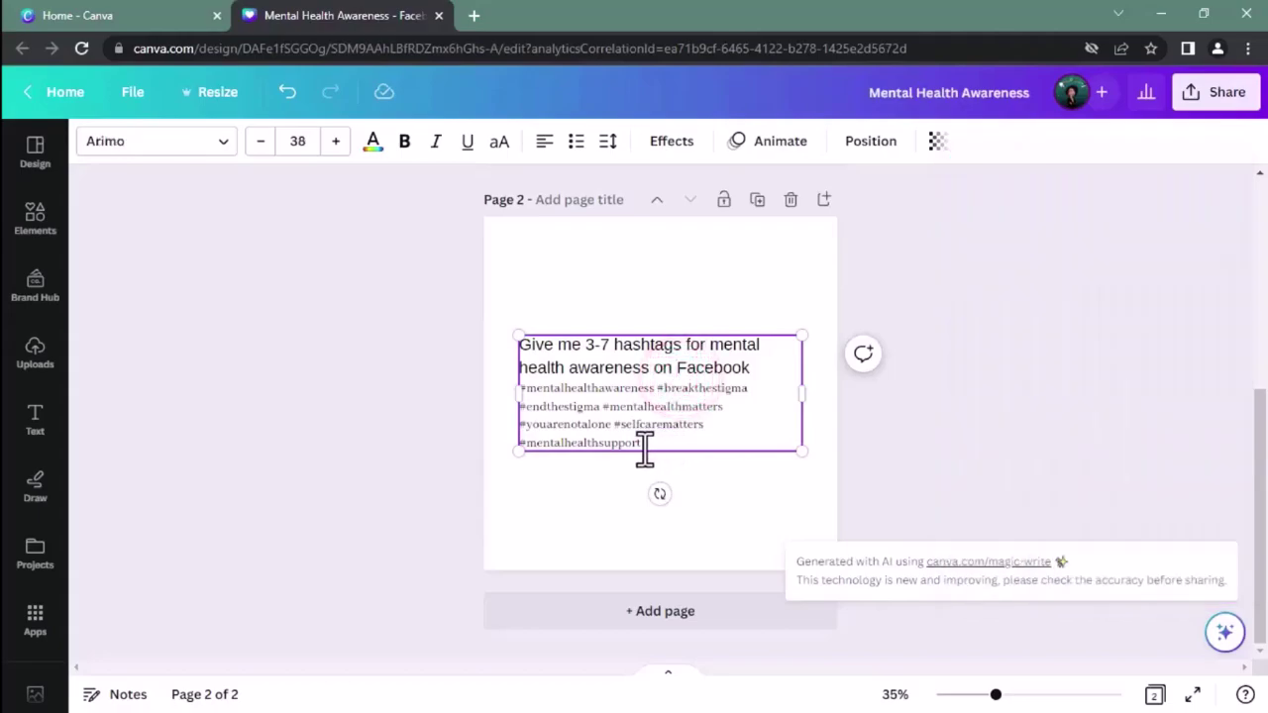
Copy the generated hashtags from page 2 into the page 1 notes, below the web address after a blank line.
left_click_drag(640, 444, 523, 400)
key("ctrl+c")
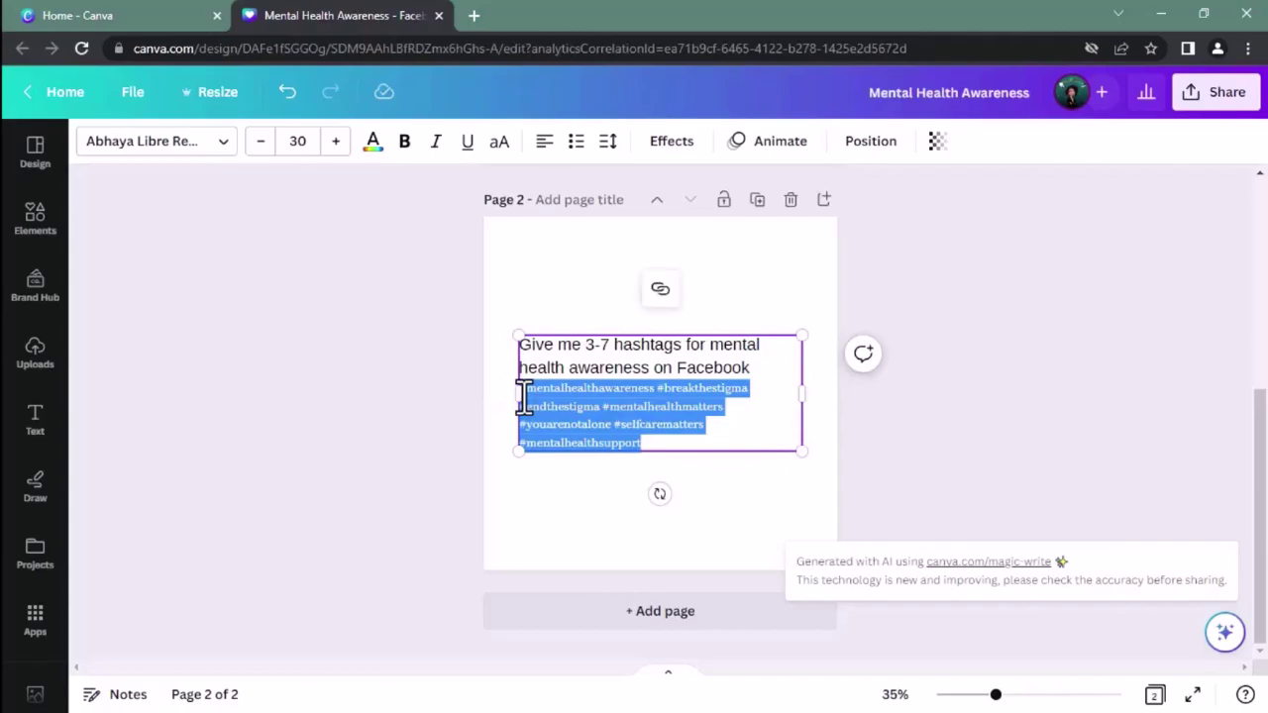
left_click(121, 693)
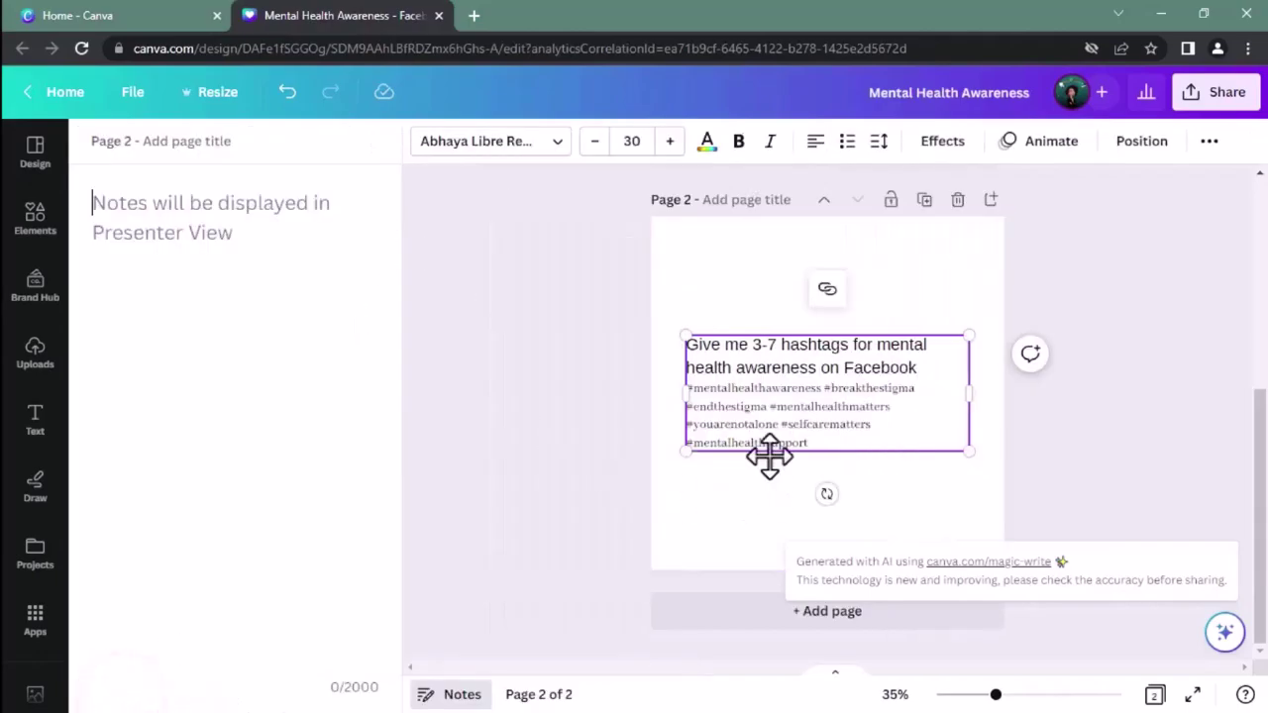
scroll(770, 452, "up", 3)
left_click(272, 495)
key("Return")
key("Return")
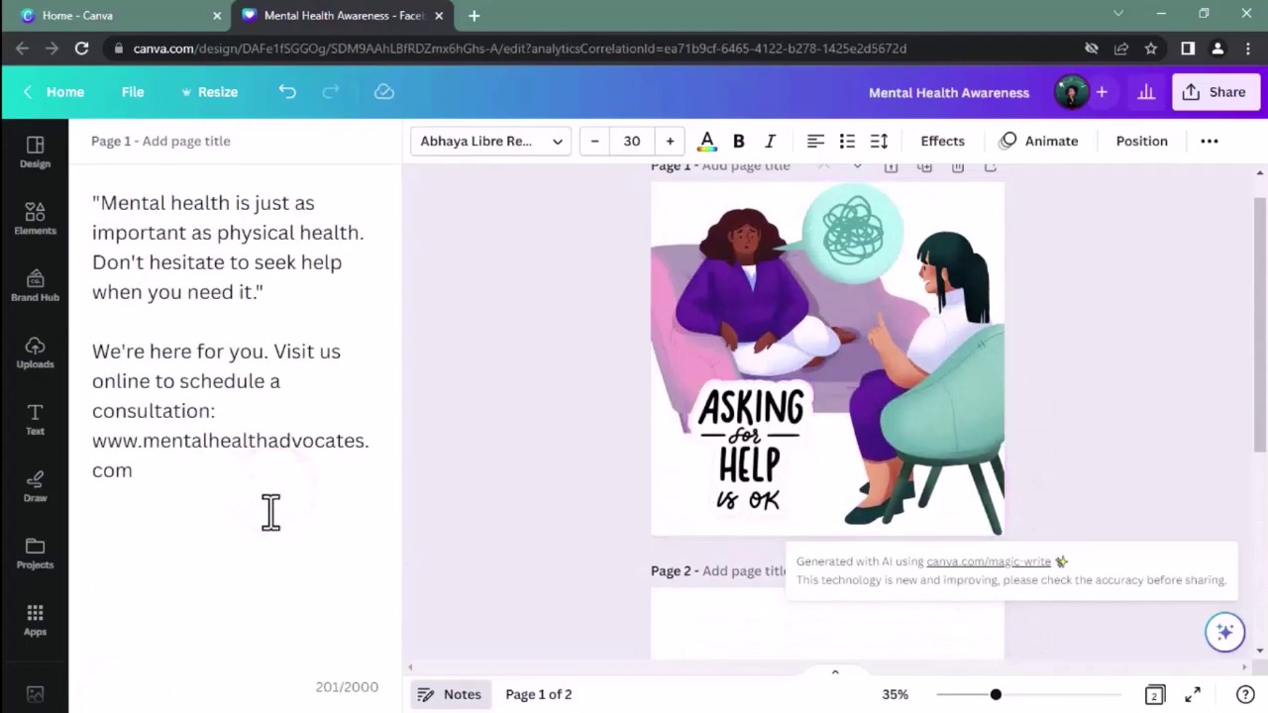
key("ctrl+v")
left_click(260, 510)
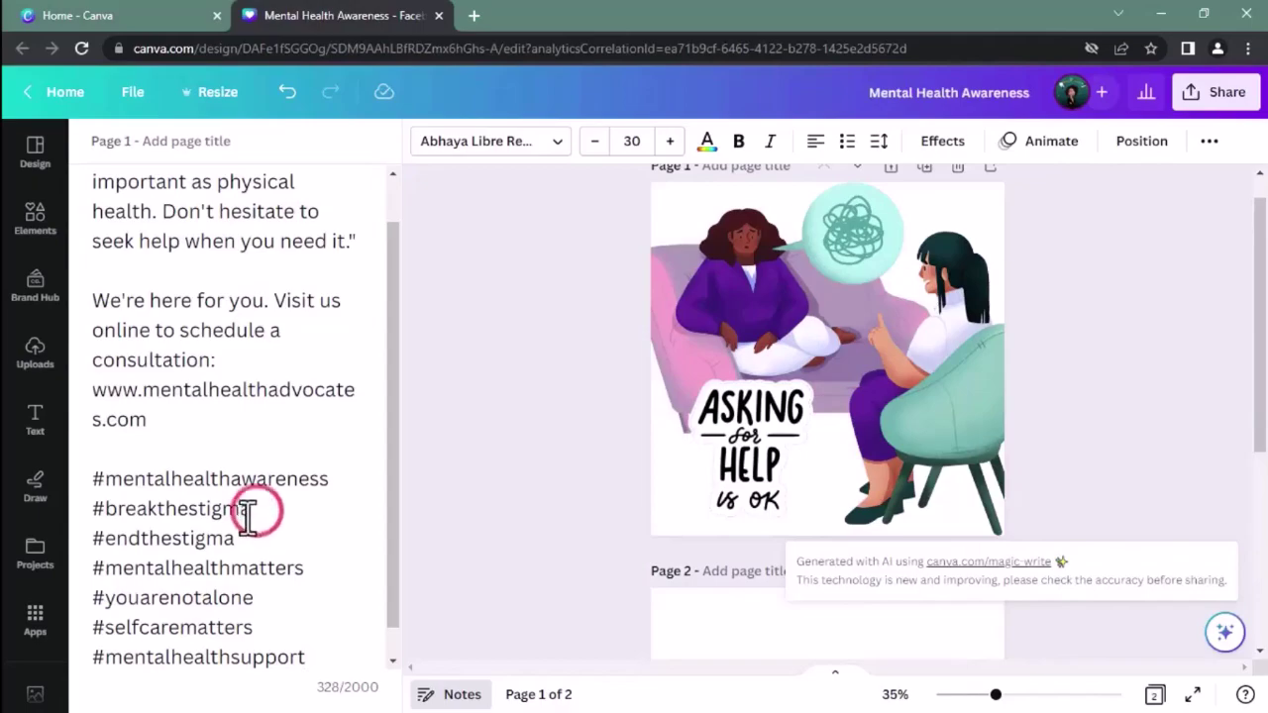
scroll(241, 595, "up", 1)
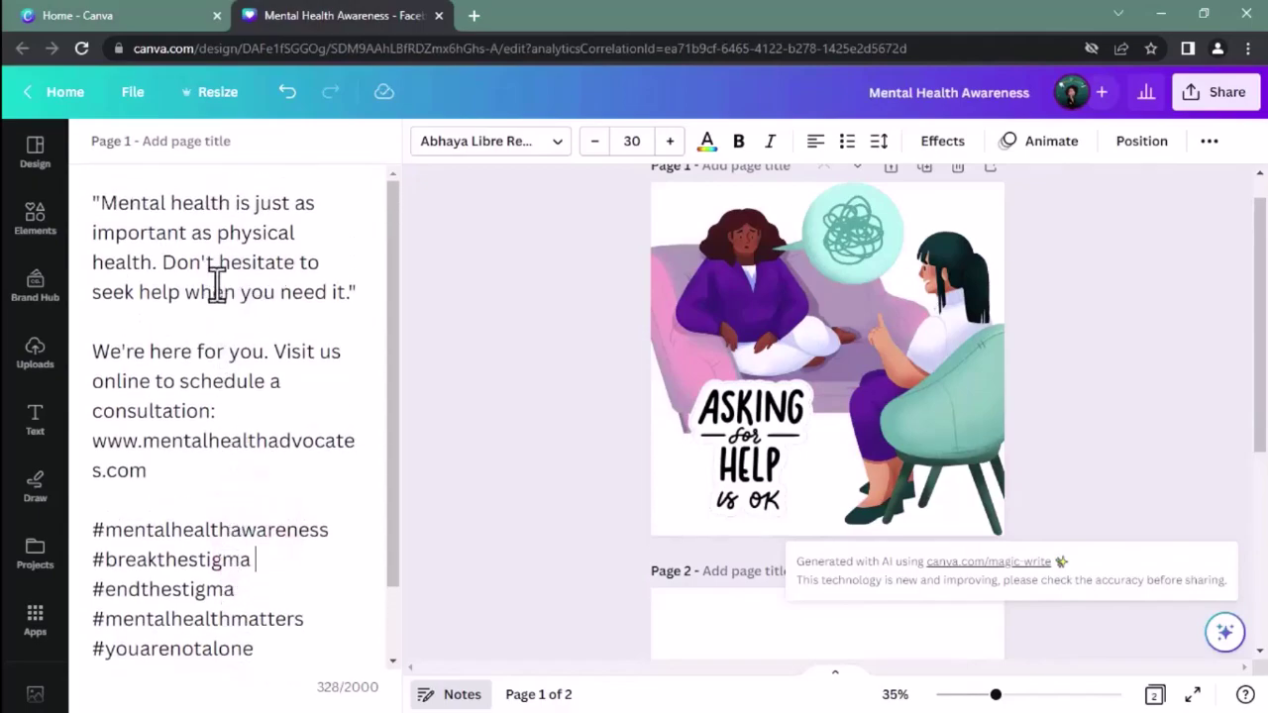
left_click(198, 378)
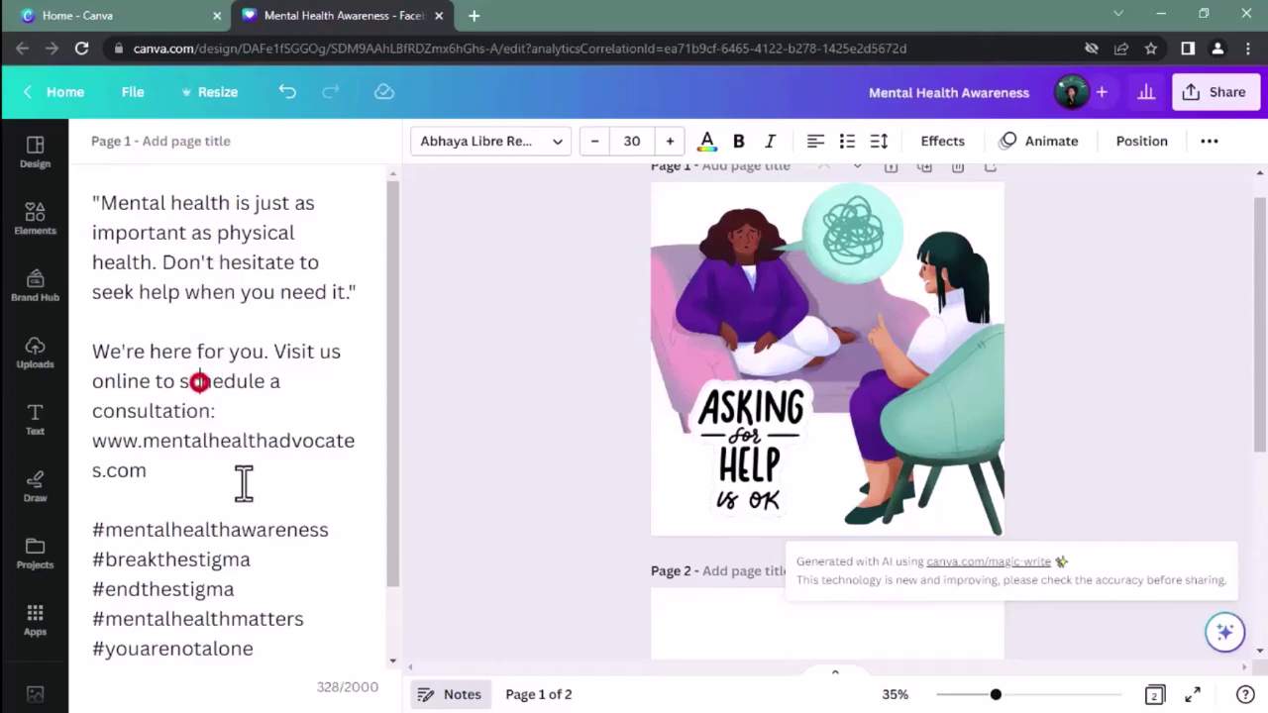
left_click(243, 560)
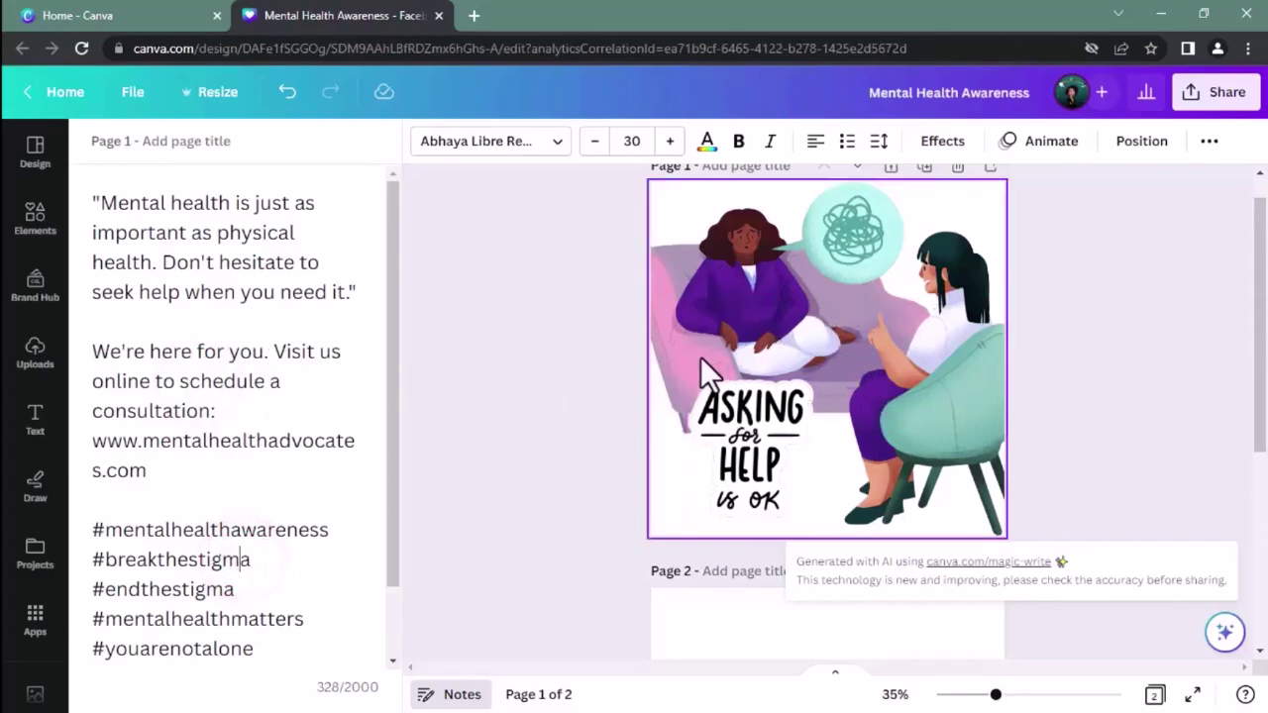
Delete page 2 with the generated hashtags from the design.
scroll(752, 416, "down", 5)
left_click(769, 342)
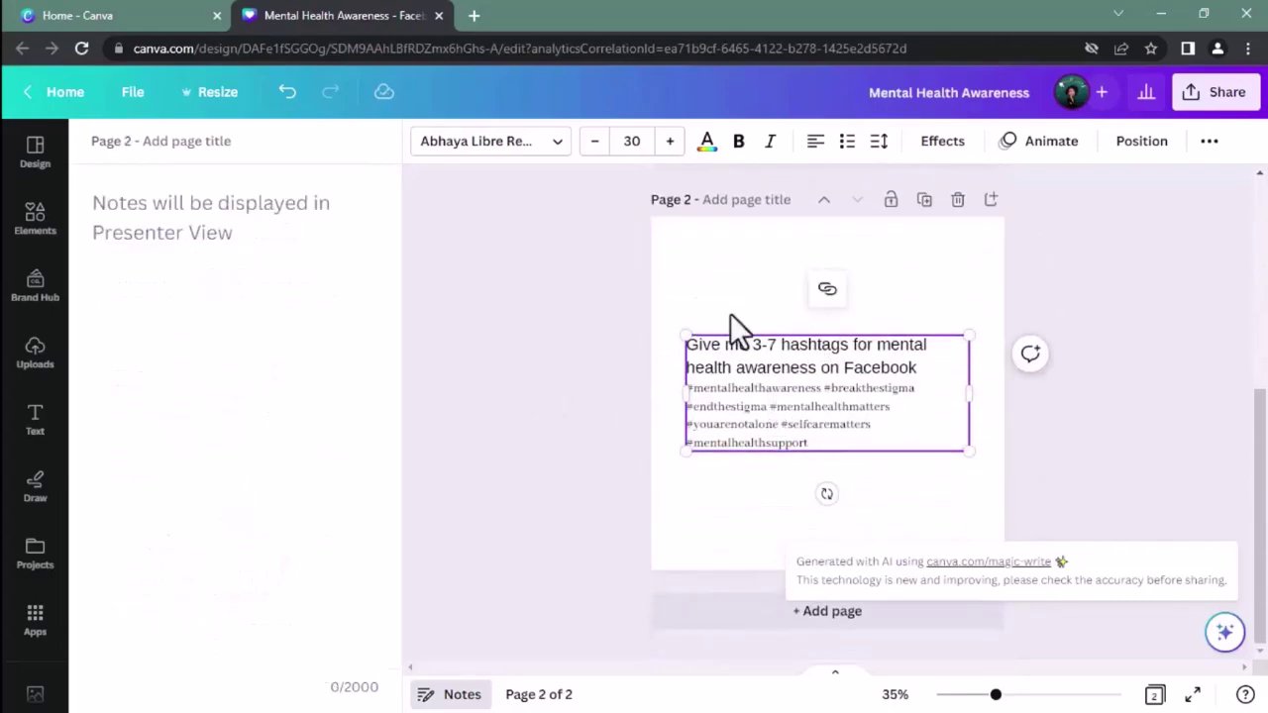
left_click(957, 201)
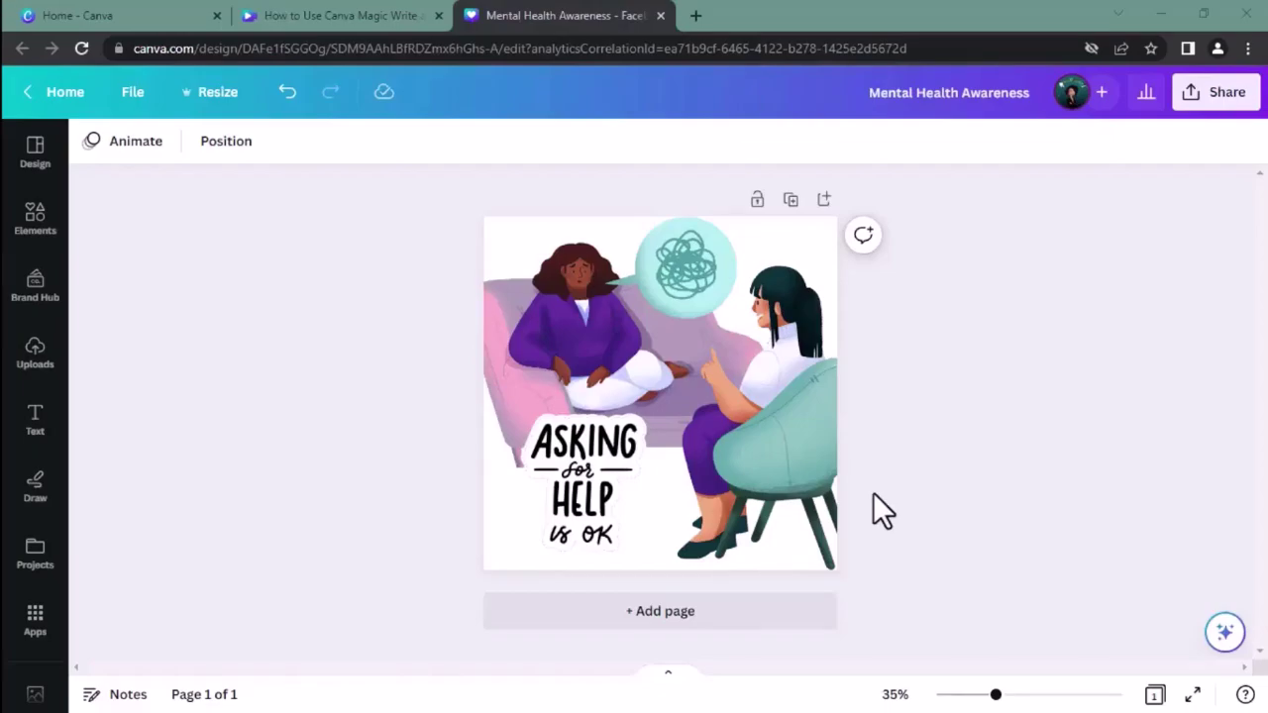
Set up sharing the design on social media as a Facebook Page post.
left_click(1211, 105)
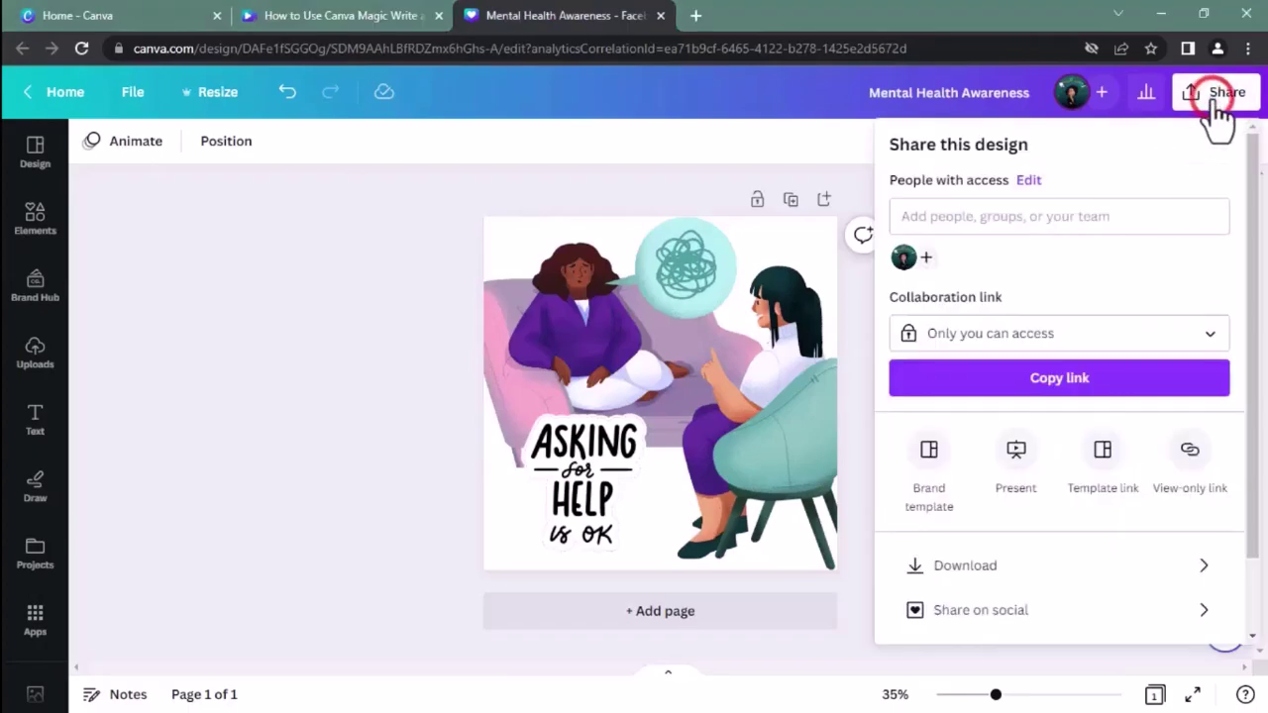
scroll(1003, 362, "down", 2)
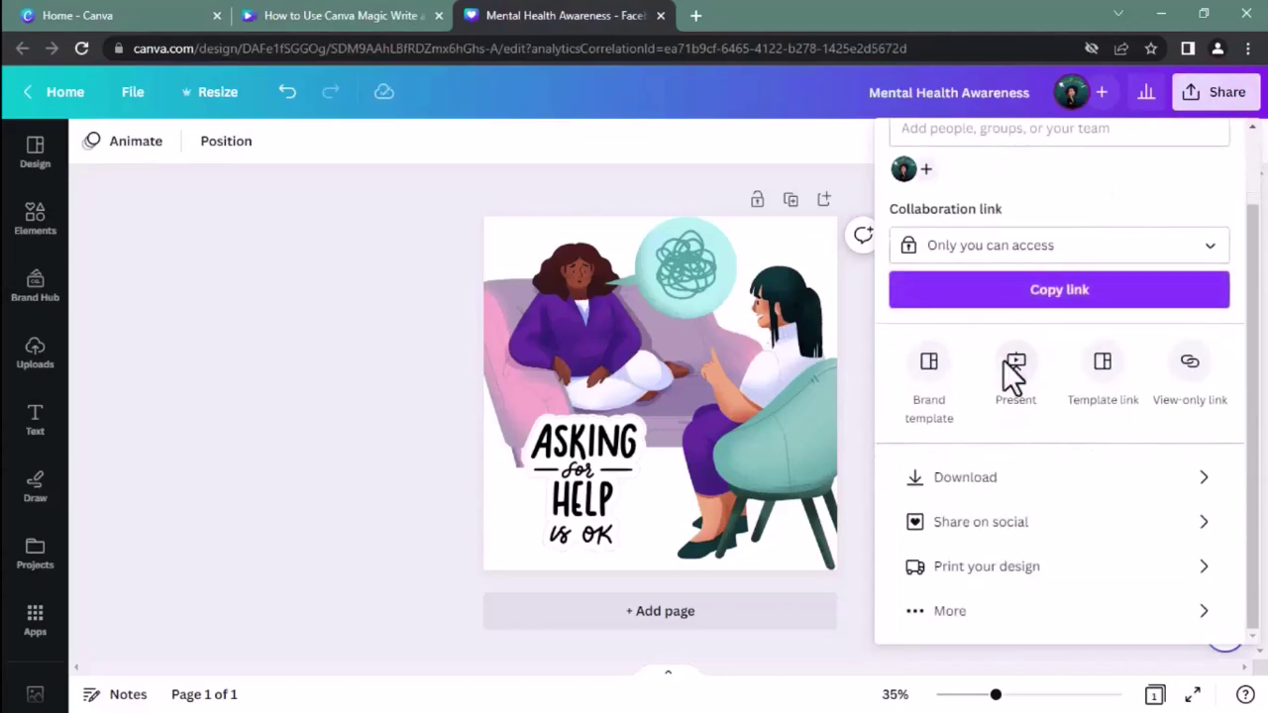
left_click(961, 525)
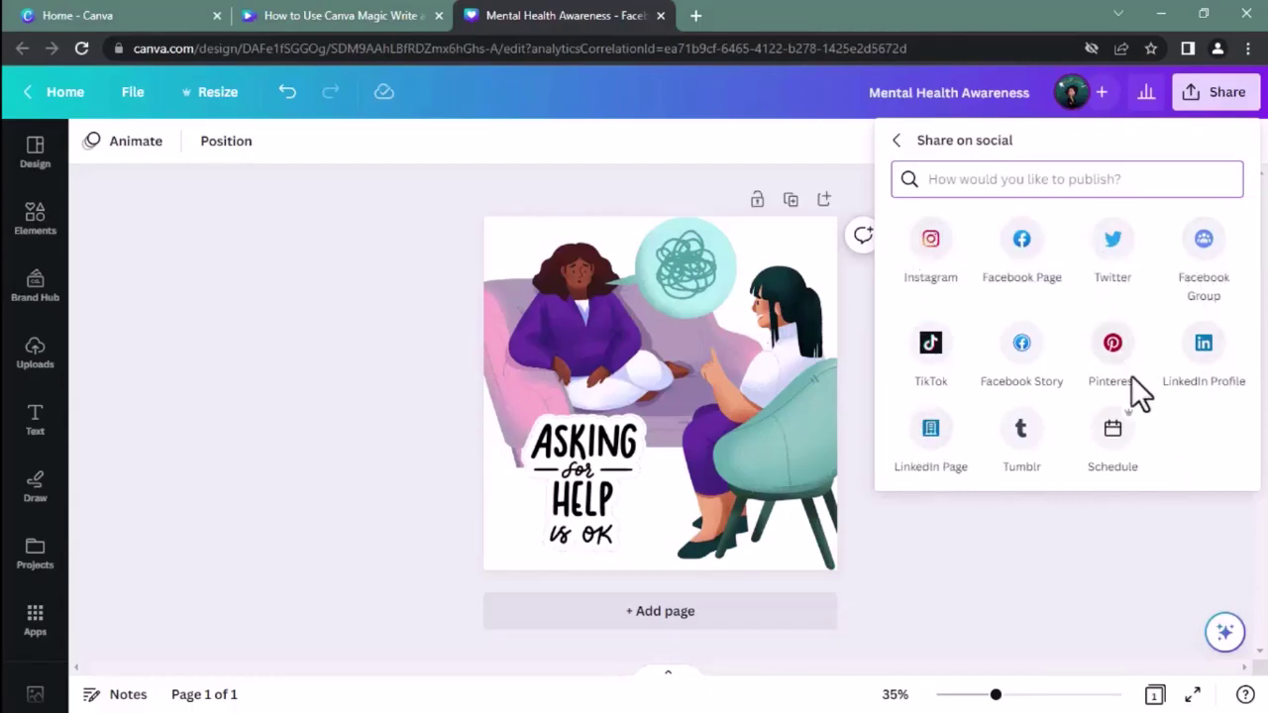
left_click(1024, 247)
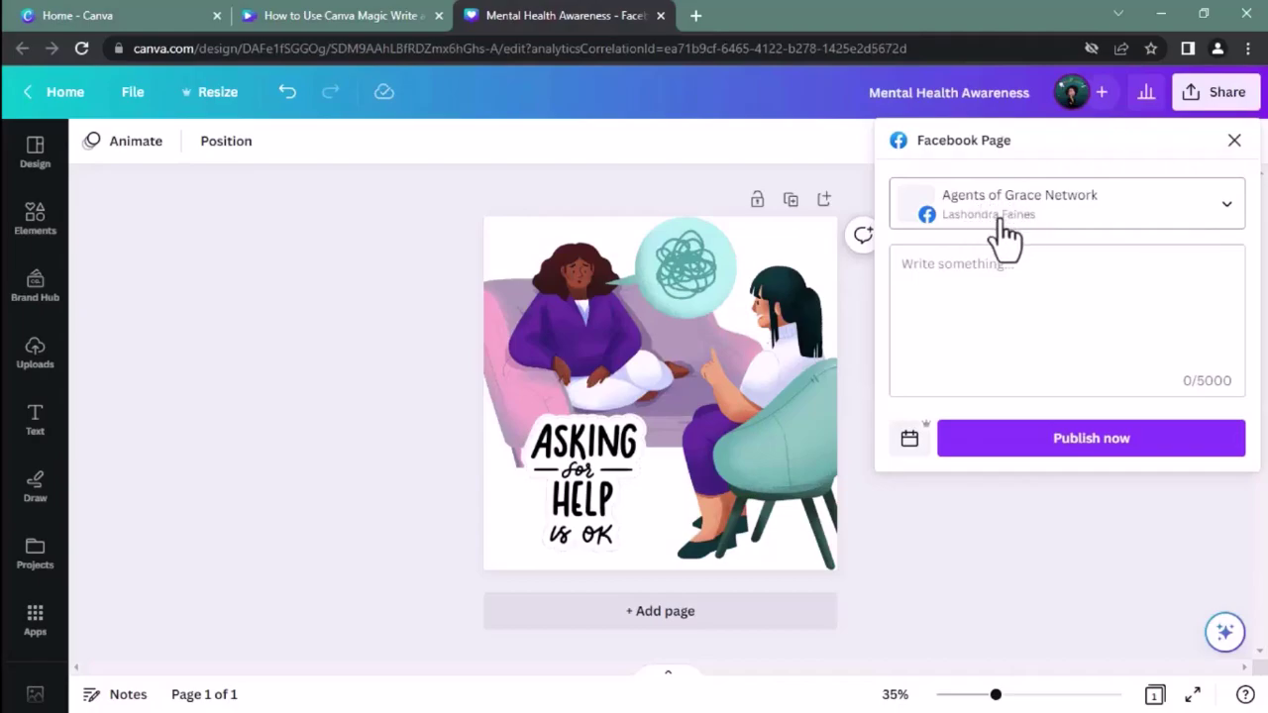
left_click(1227, 204)
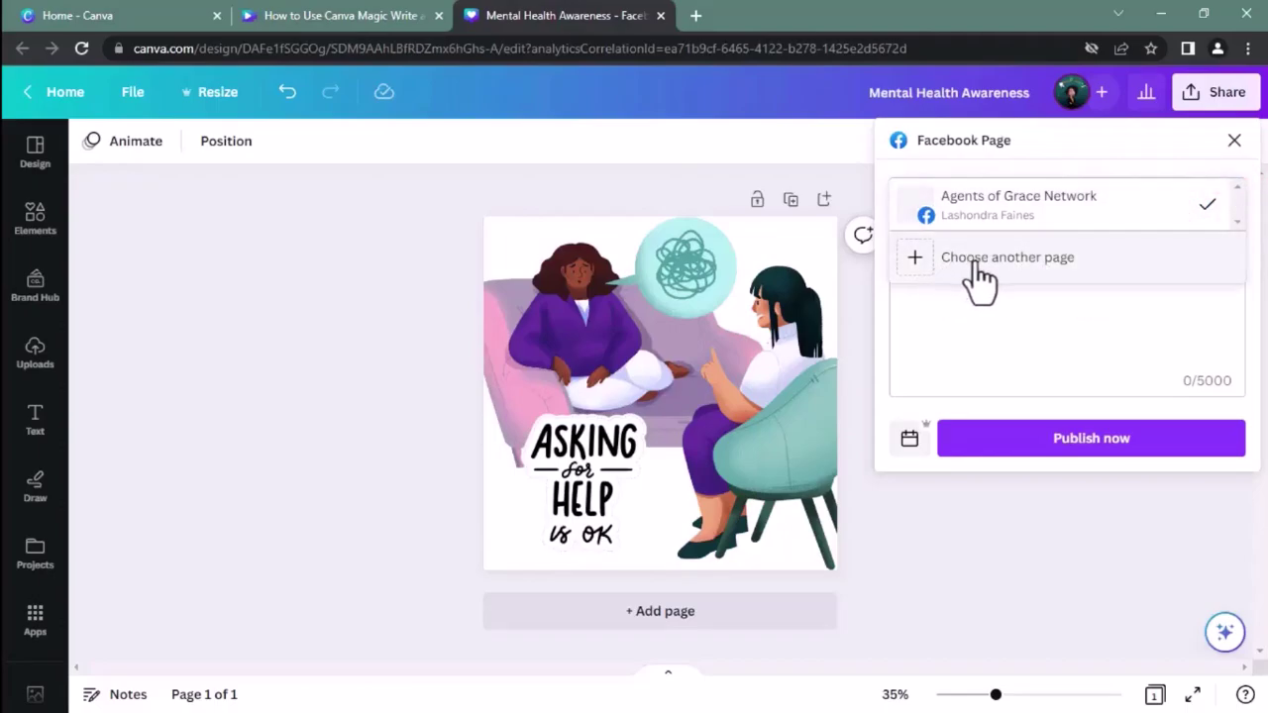
left_click(922, 262)
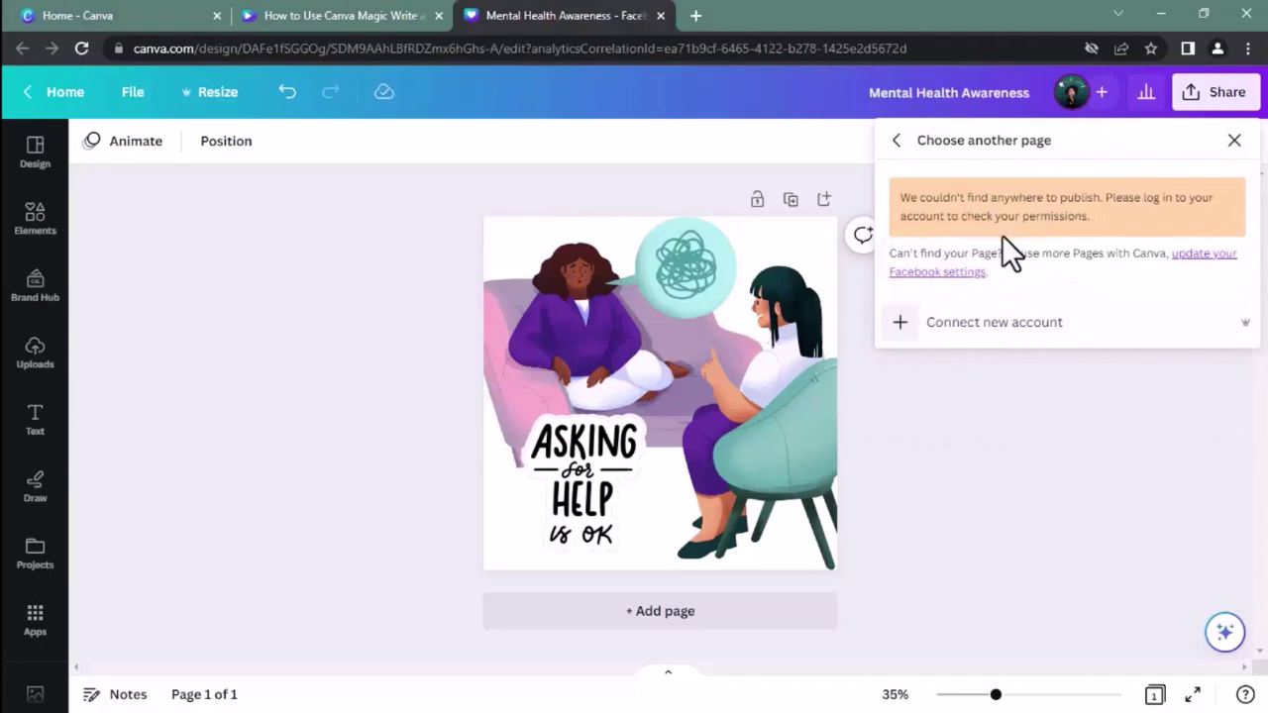
left_click(985, 330)
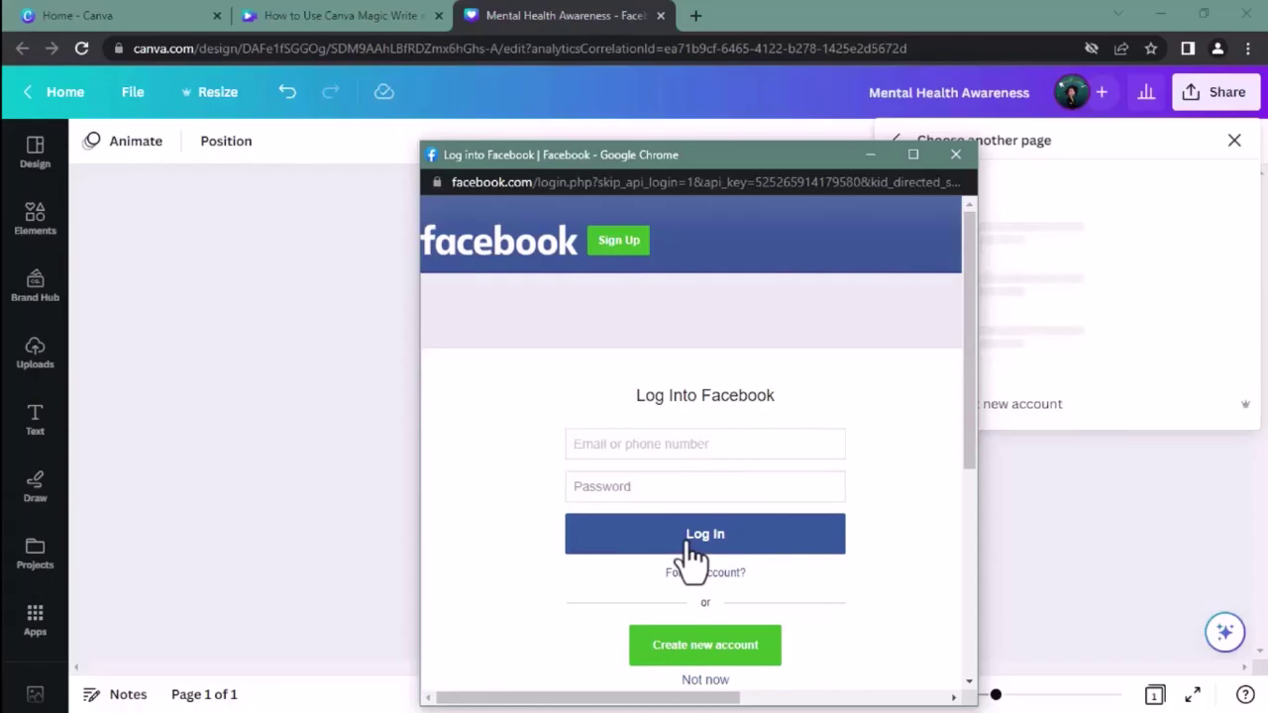
left_click(956, 155)
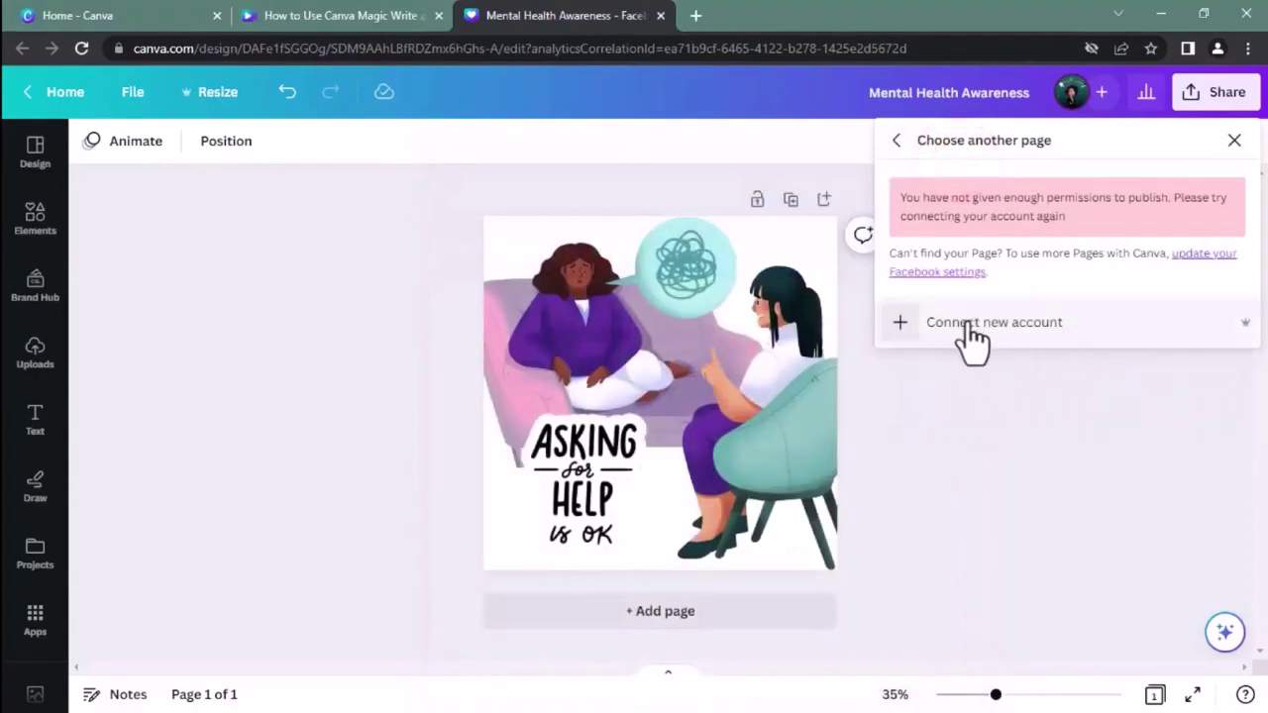
left_click(897, 142)
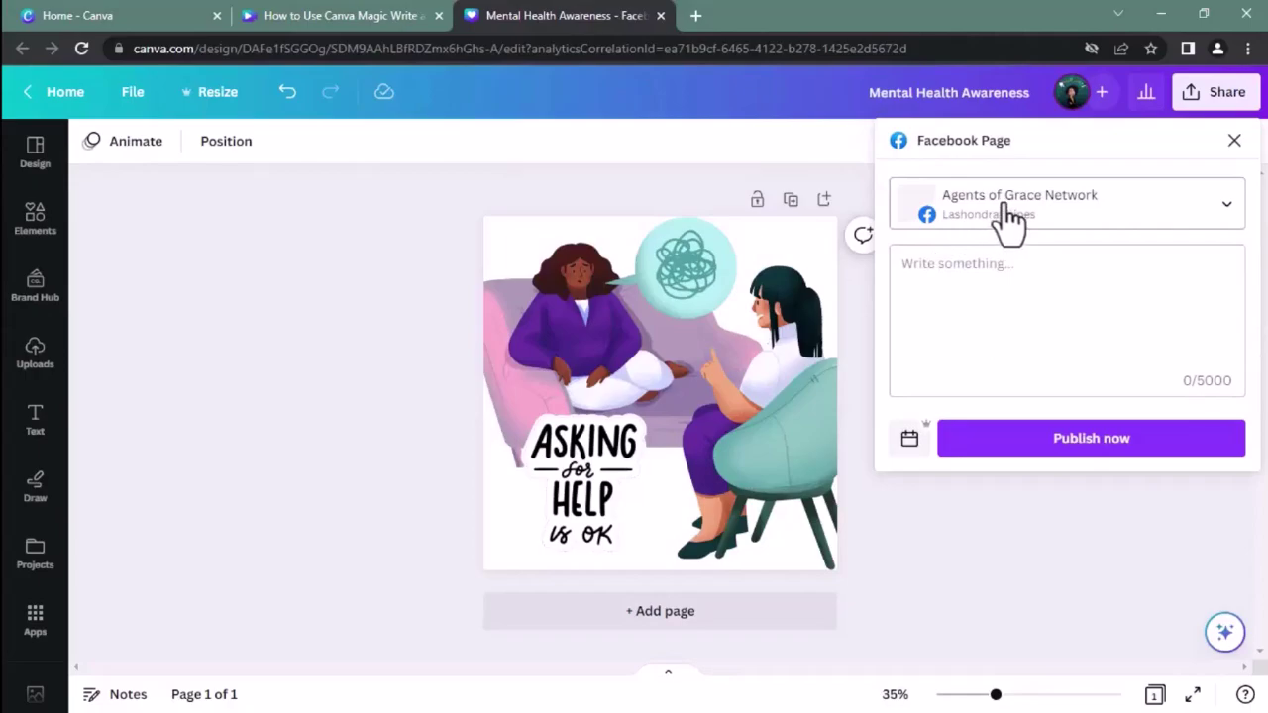
Copy the complete caption, web address and hashtags from the page 1 notes.
left_click(994, 277)
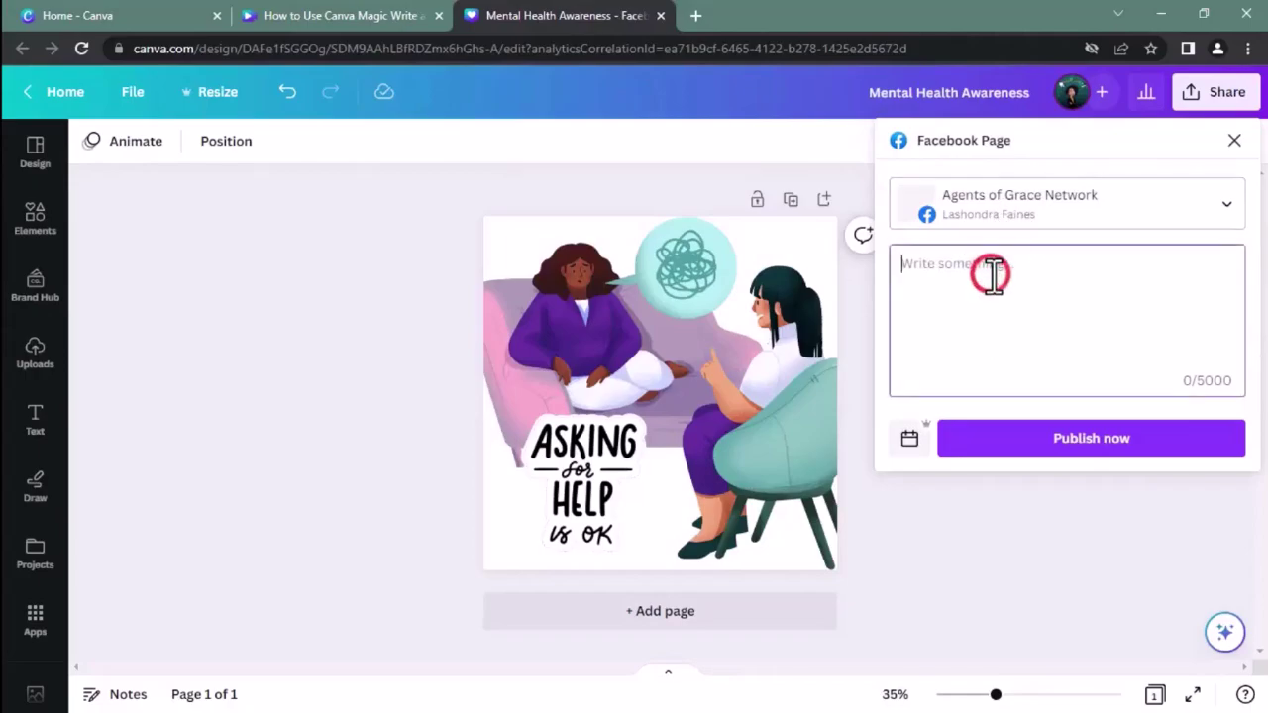
left_click(123, 693)
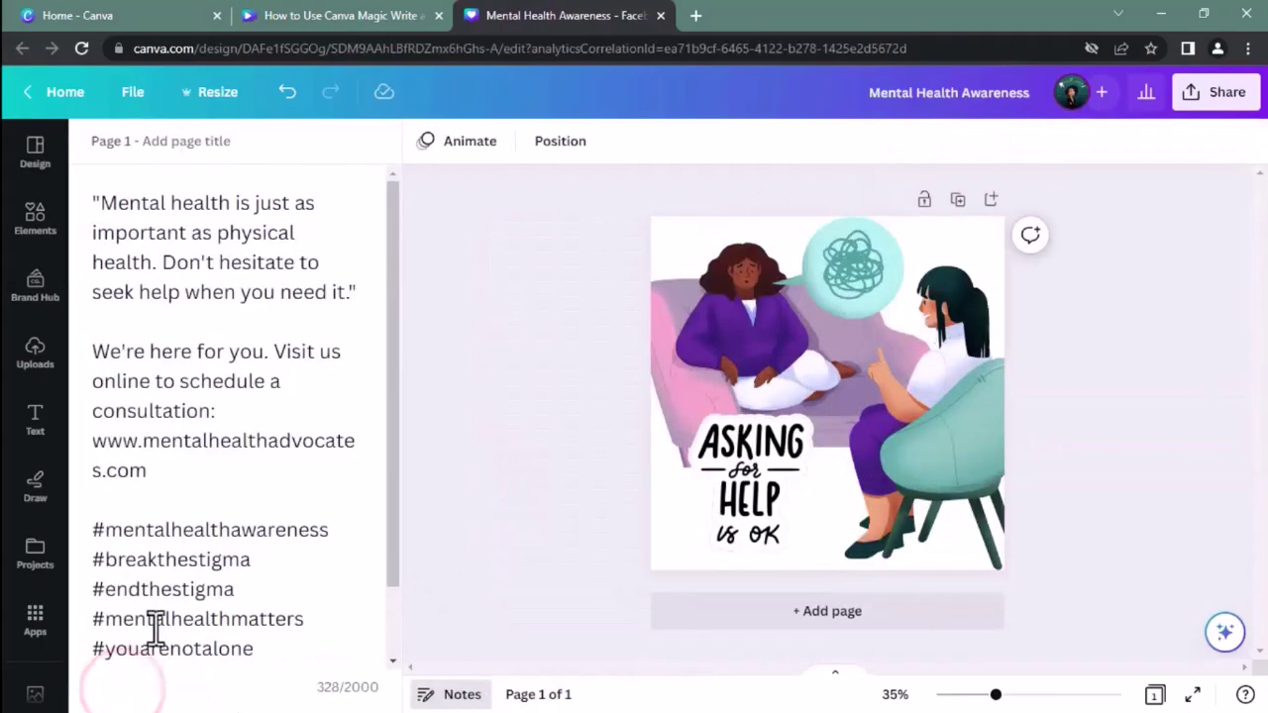
left_click(237, 259)
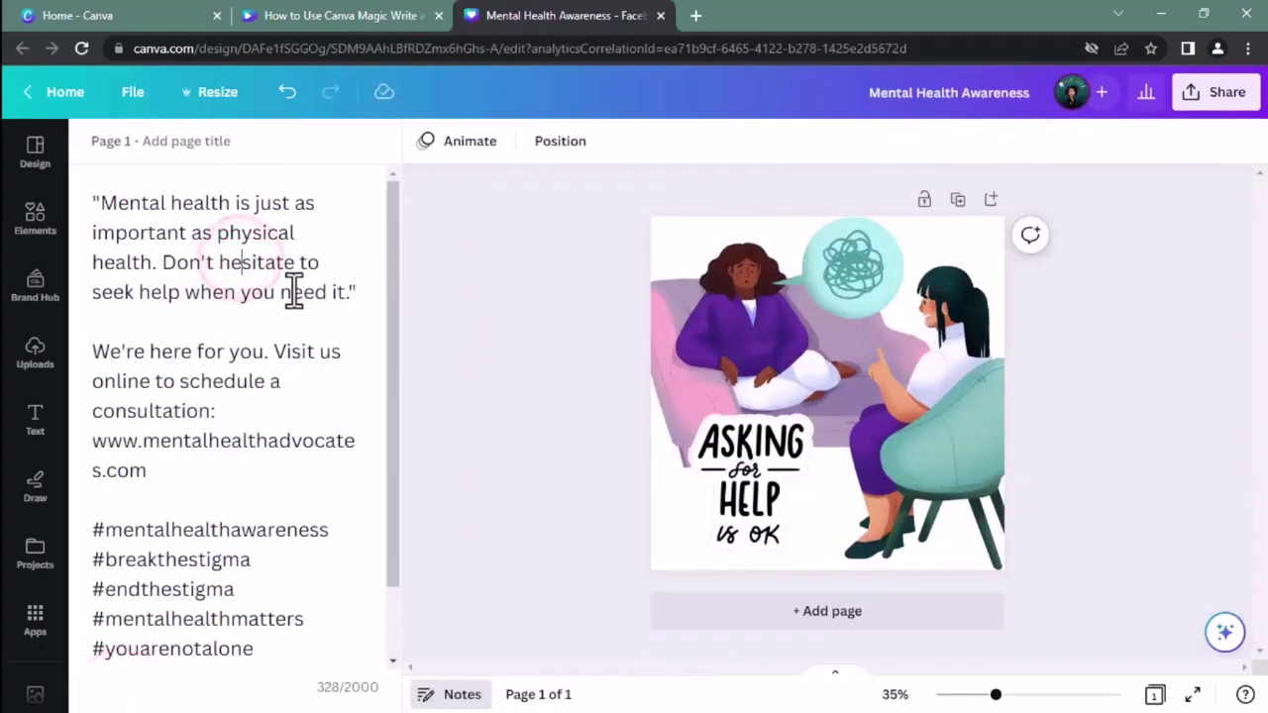
key("ctrl+a")
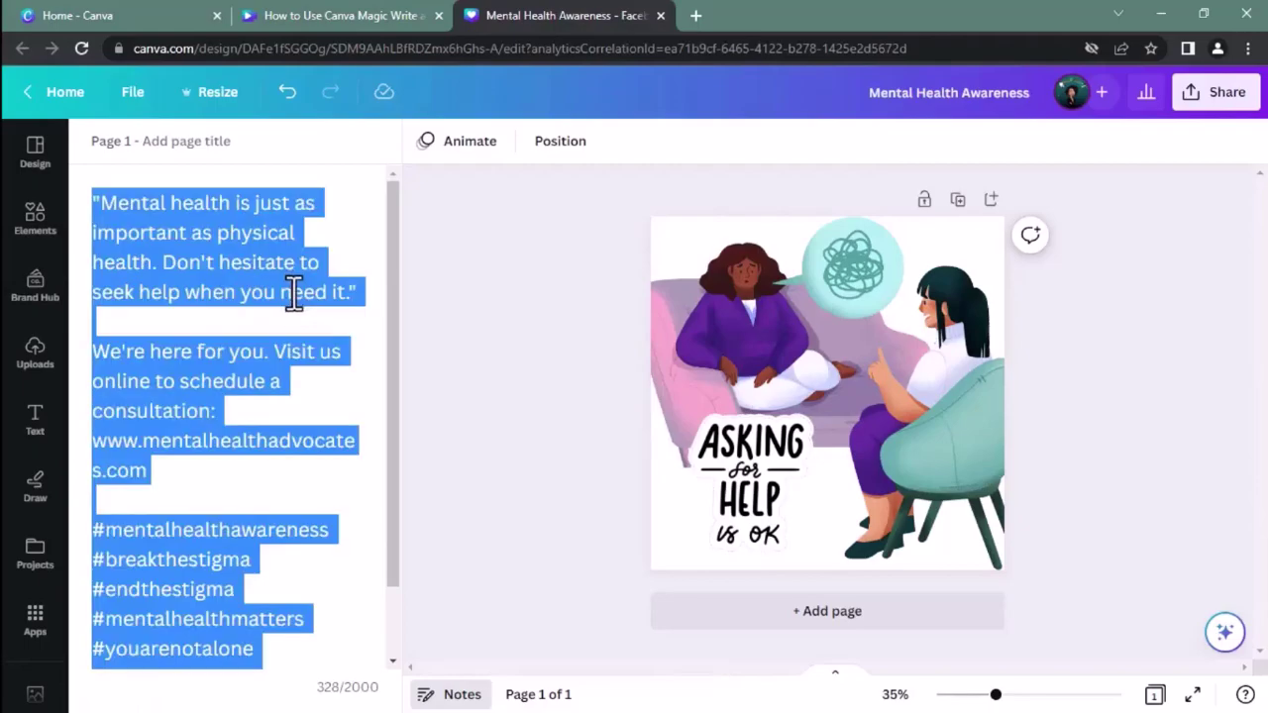
left_click(219, 261)
left_click(105, 230)
left_click_drag(92, 210, 298, 654)
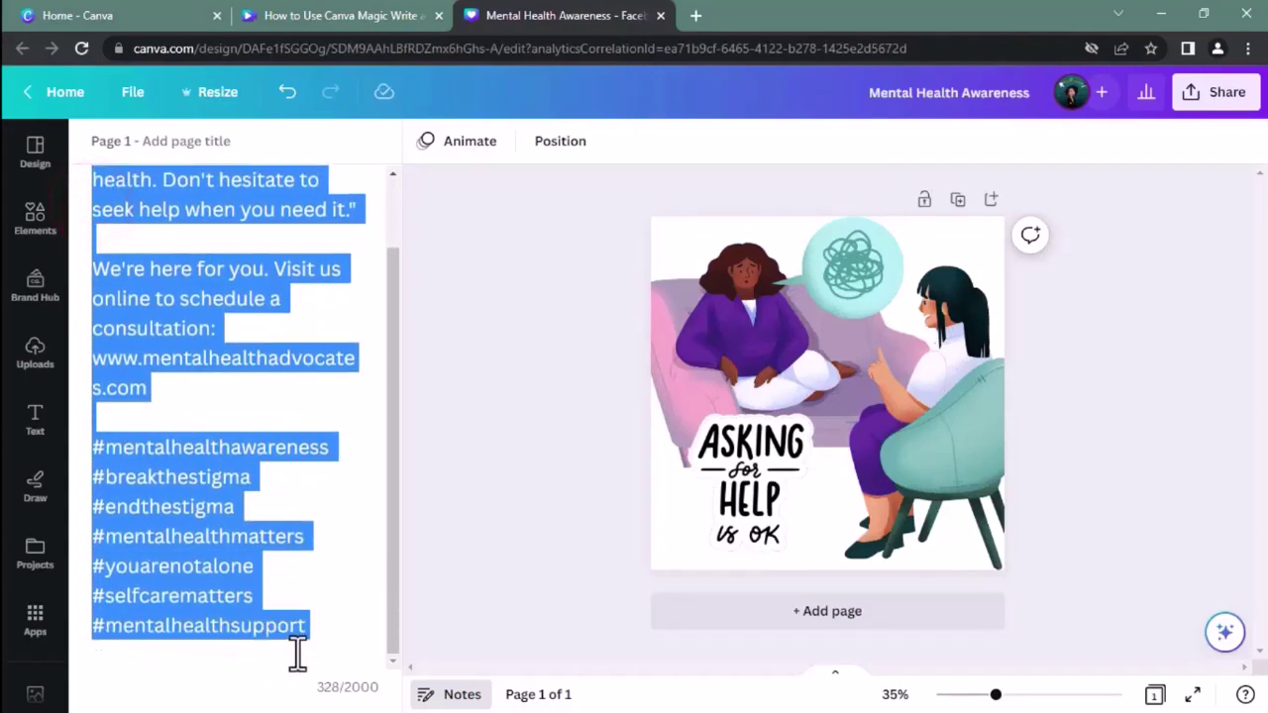
right_click(188, 510)
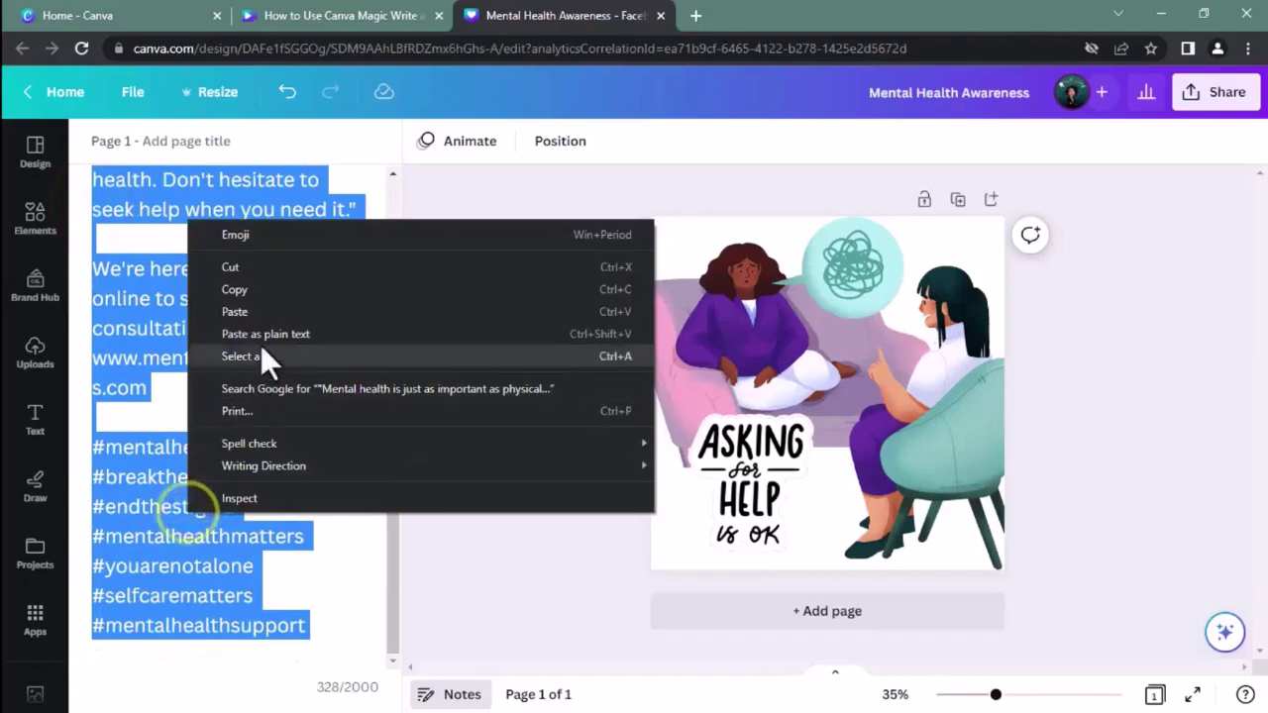
left_click(261, 292)
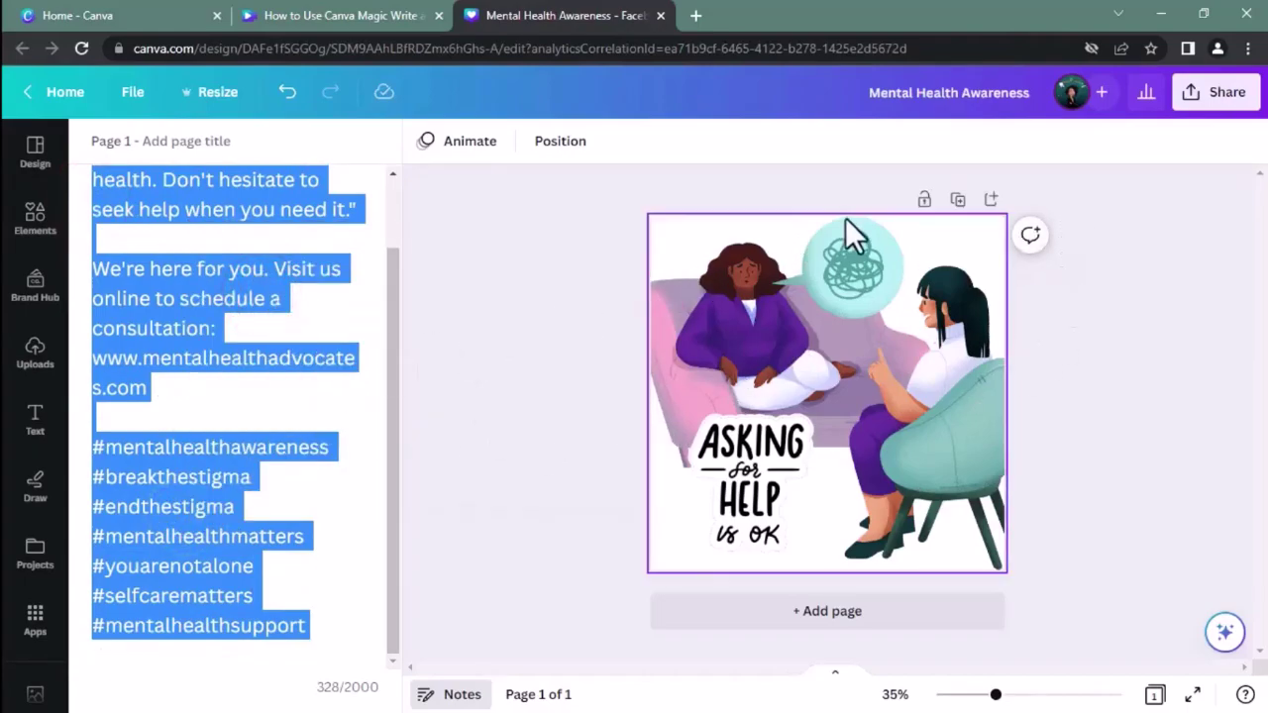
Reopen the Facebook Page sharing form and paste the copied caption with hashtags as the post text.
left_click(1222, 105)
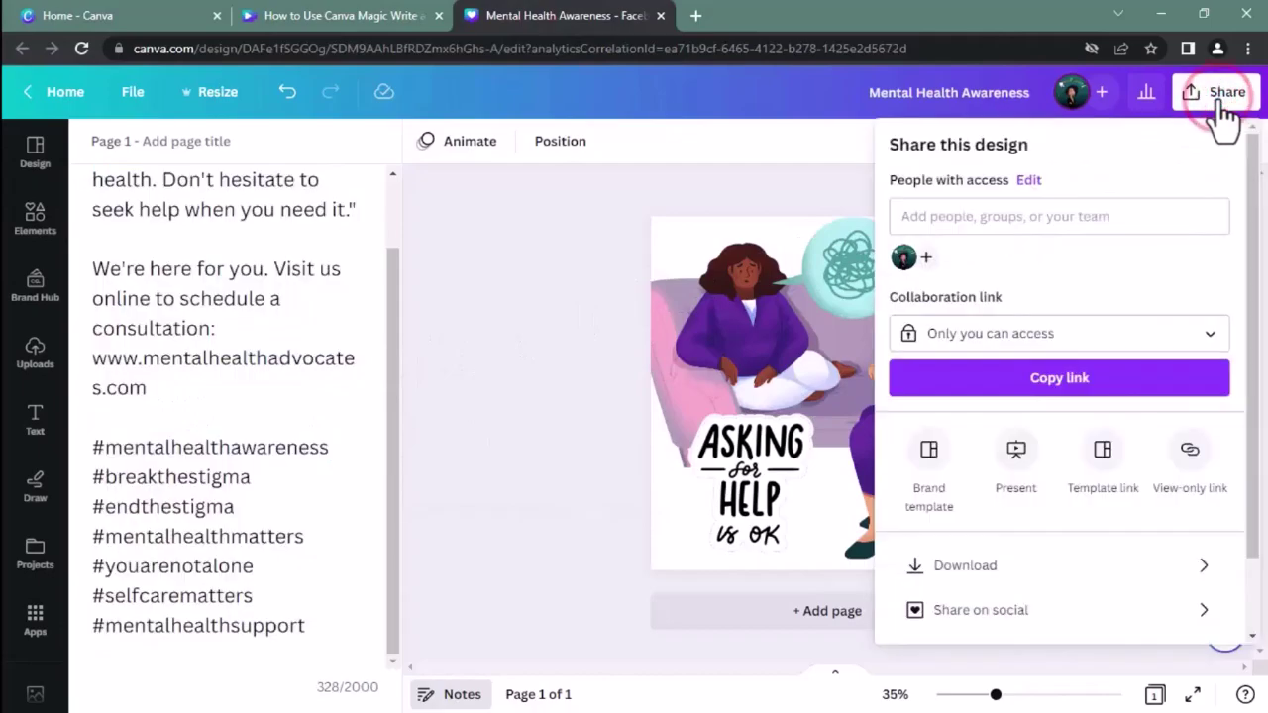
left_click(946, 613)
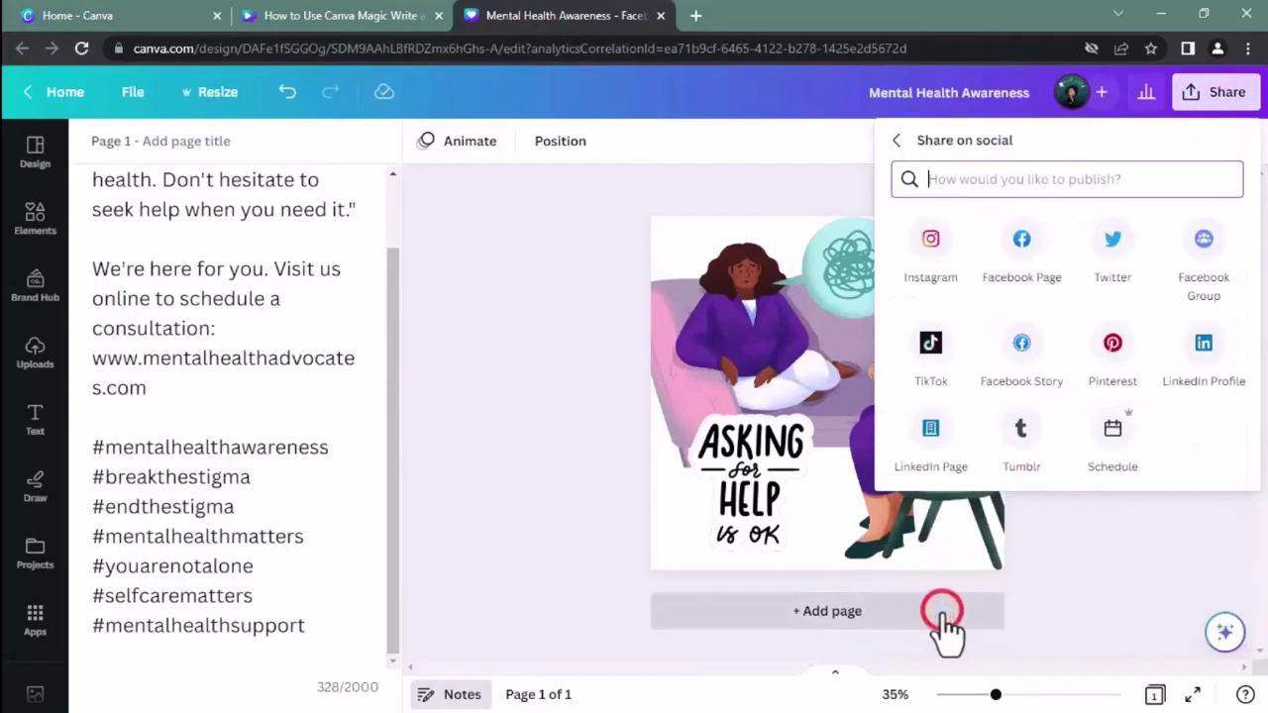
left_click(1023, 271)
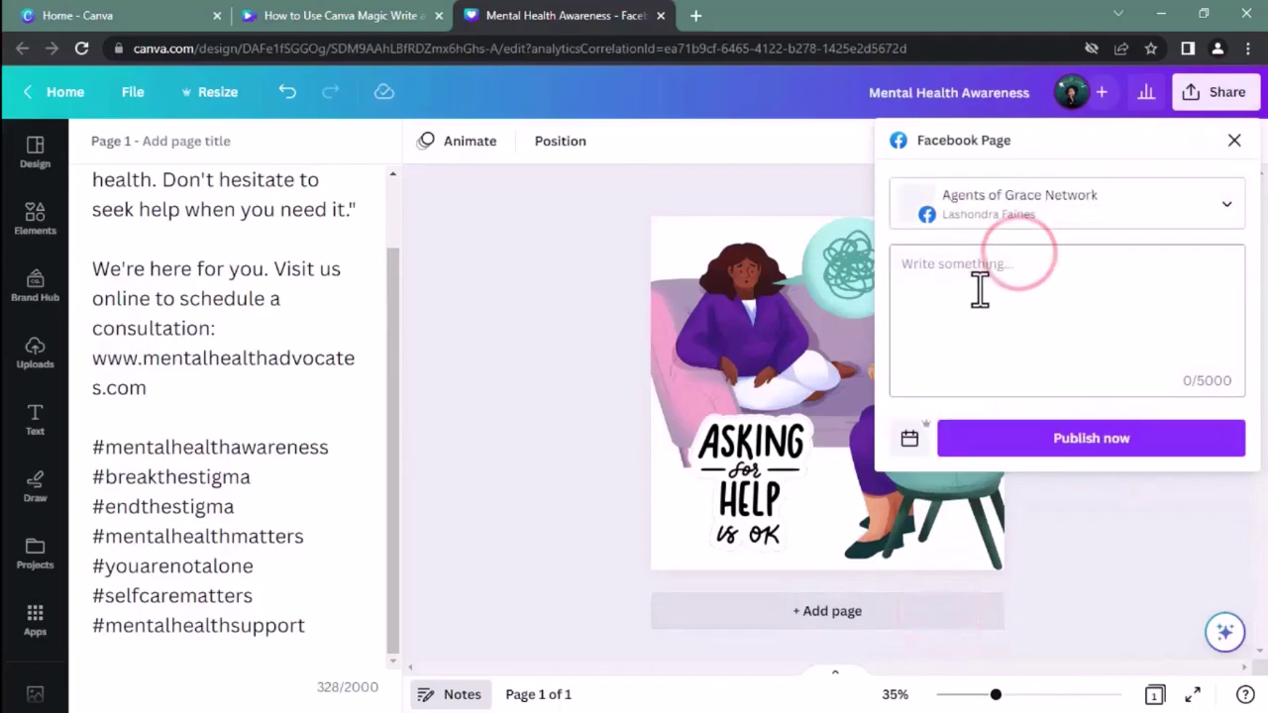
left_click(926, 276)
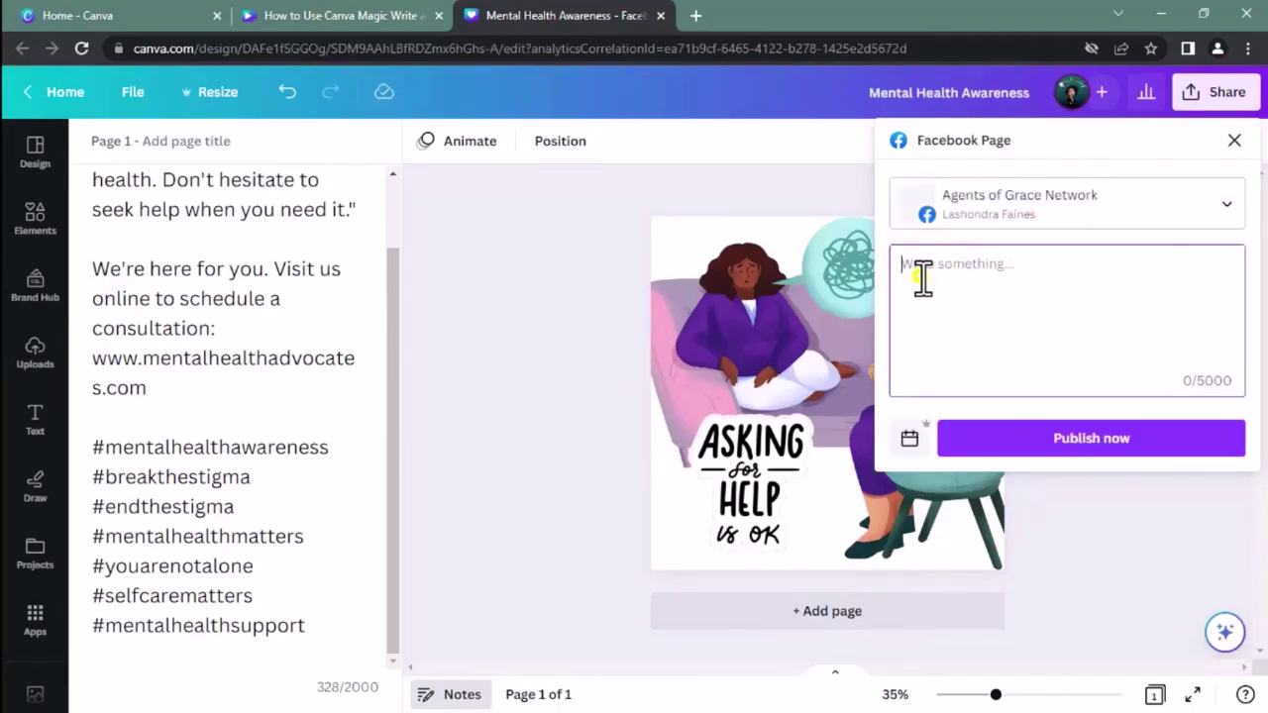
right_click(922, 277)
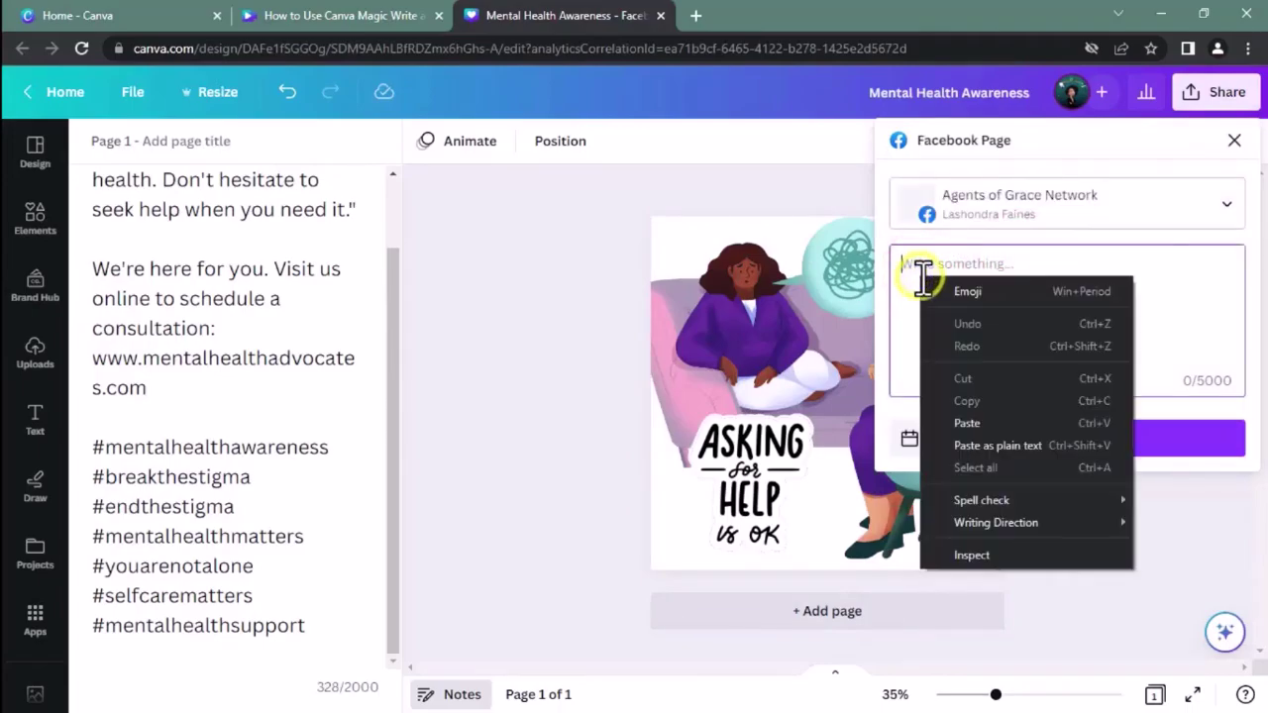
left_click(989, 425)
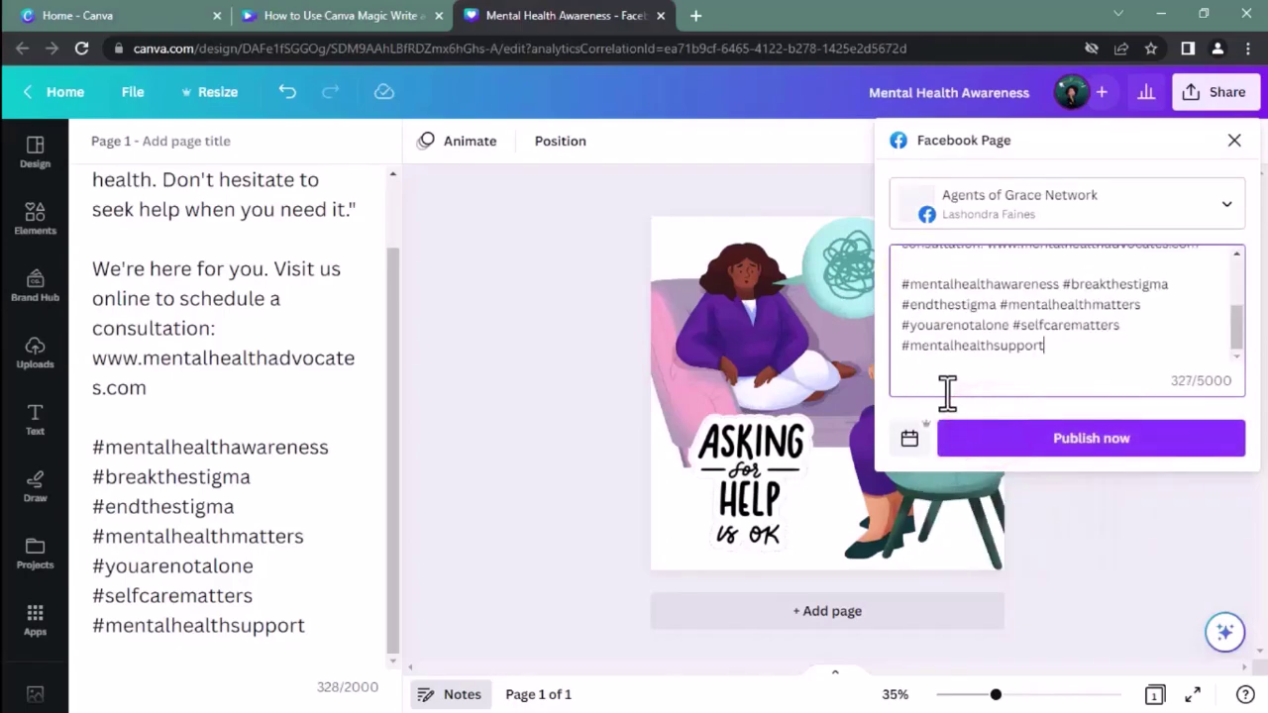
scroll(947, 345, "up", 5)
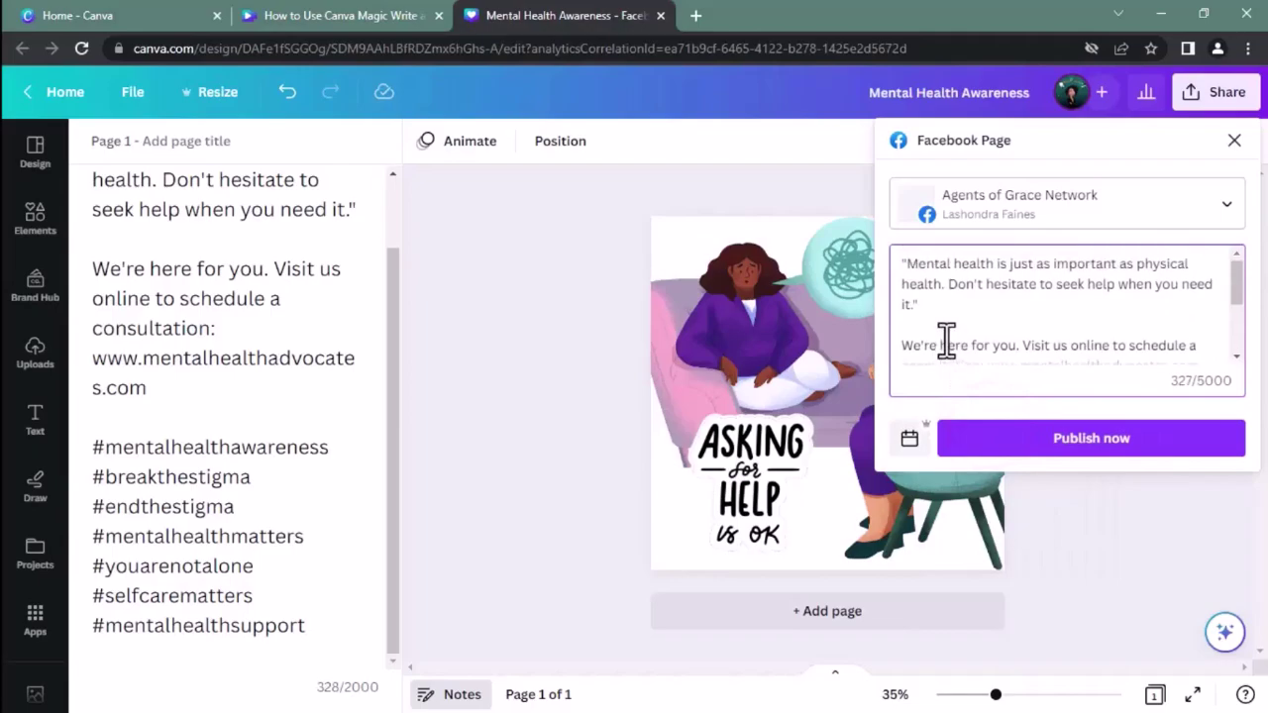
scroll(947, 342, "down", 5)
scroll(949, 337, "up", 4)
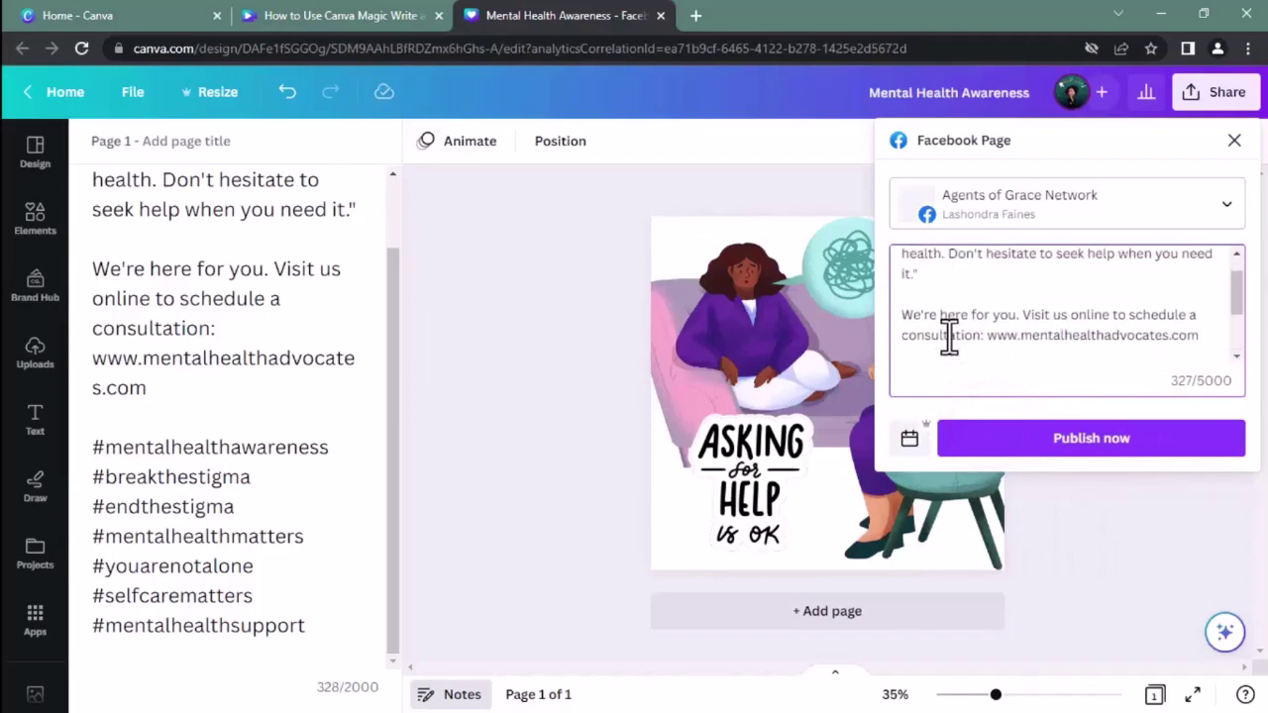
scroll(947, 337, "down", 3)
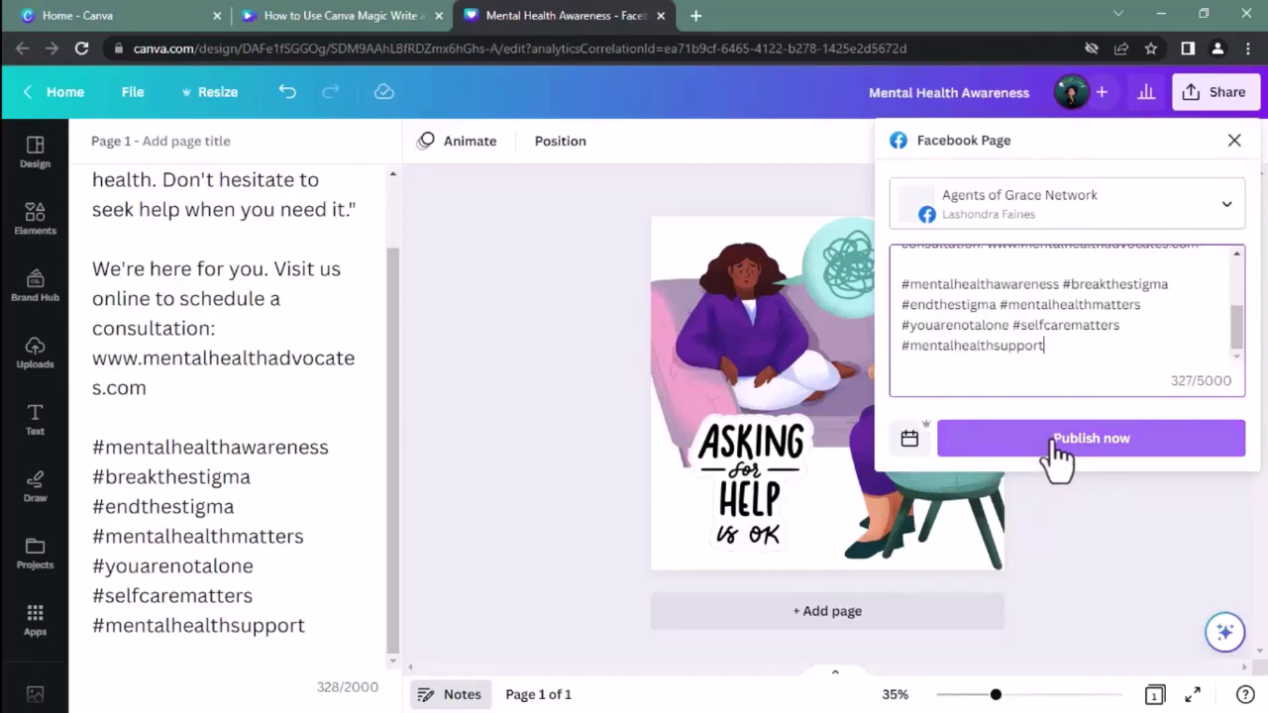
Set the post's scheduled date and time to May 1, 2023 at 08:00 AM.
left_click(910, 441)
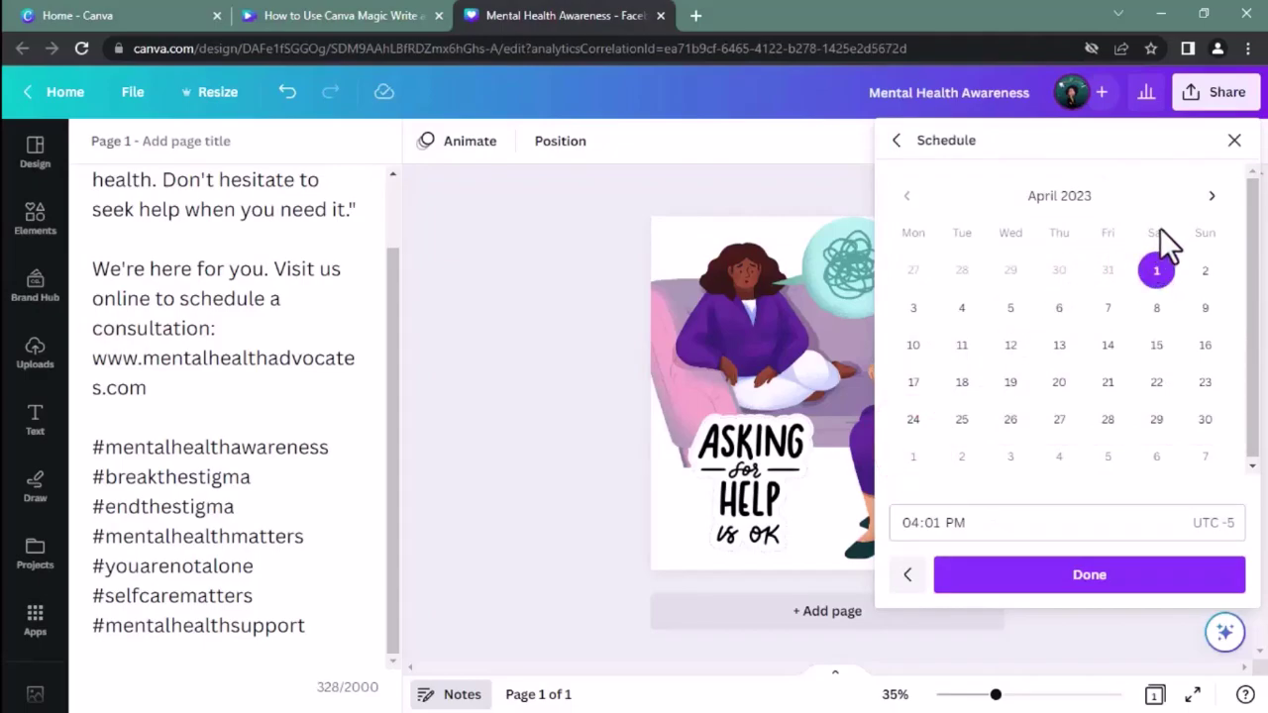
left_click(1211, 198)
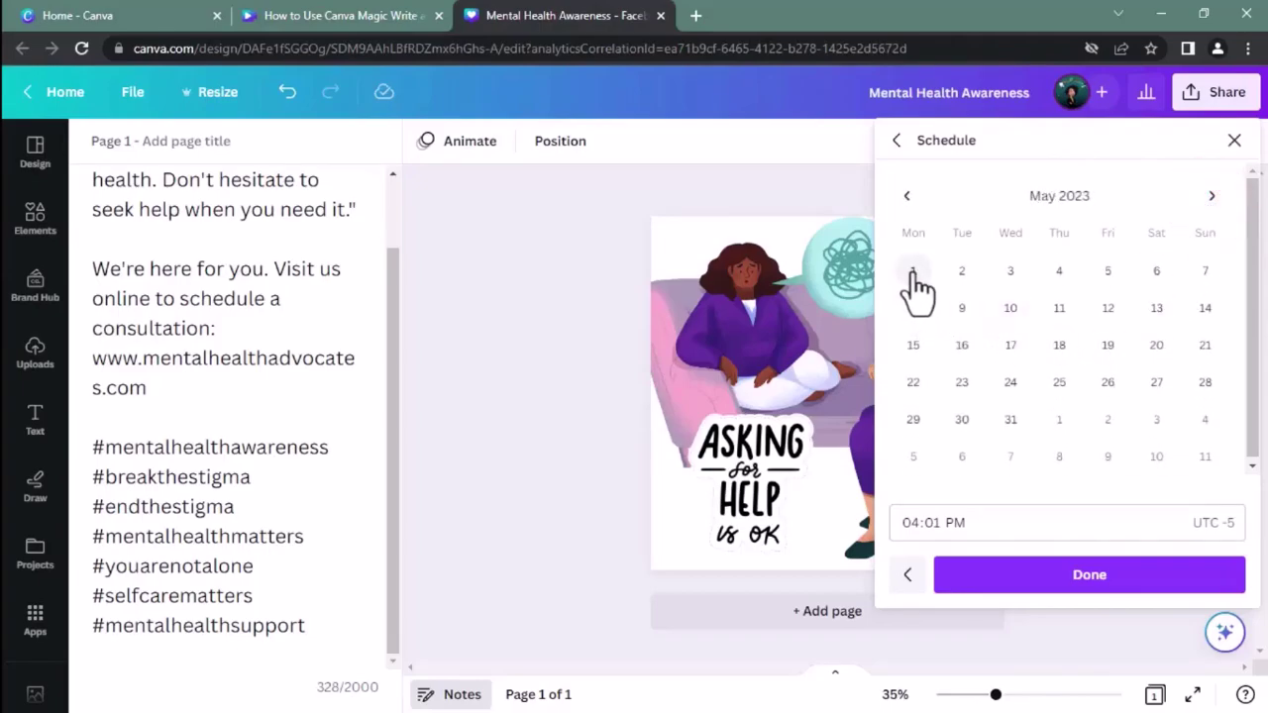
left_click(913, 274)
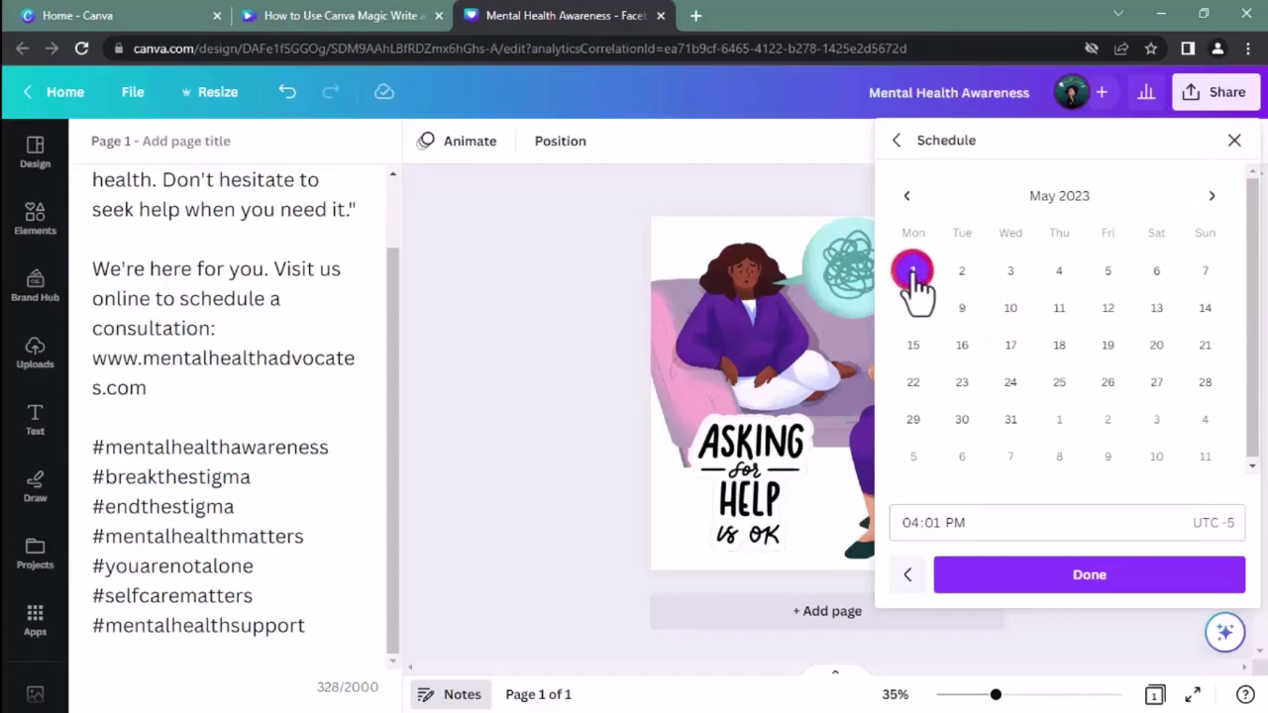
left_click(912, 521)
type("8")
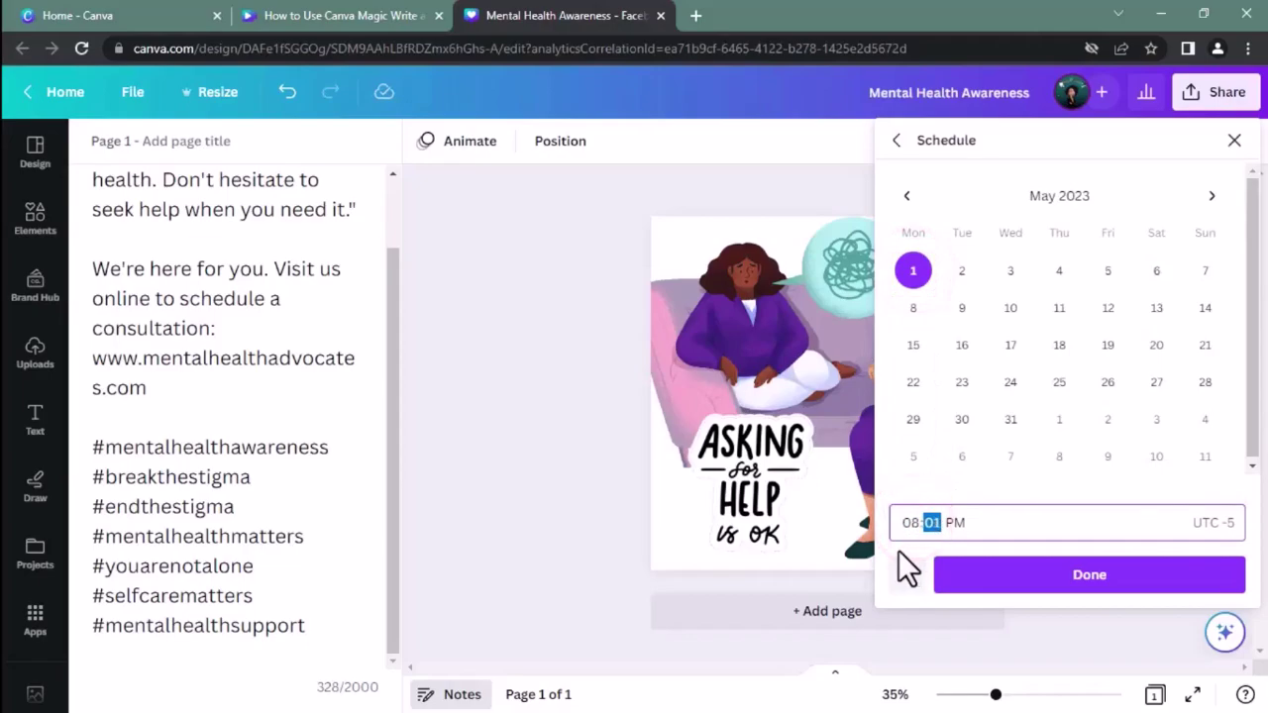
type("00a")
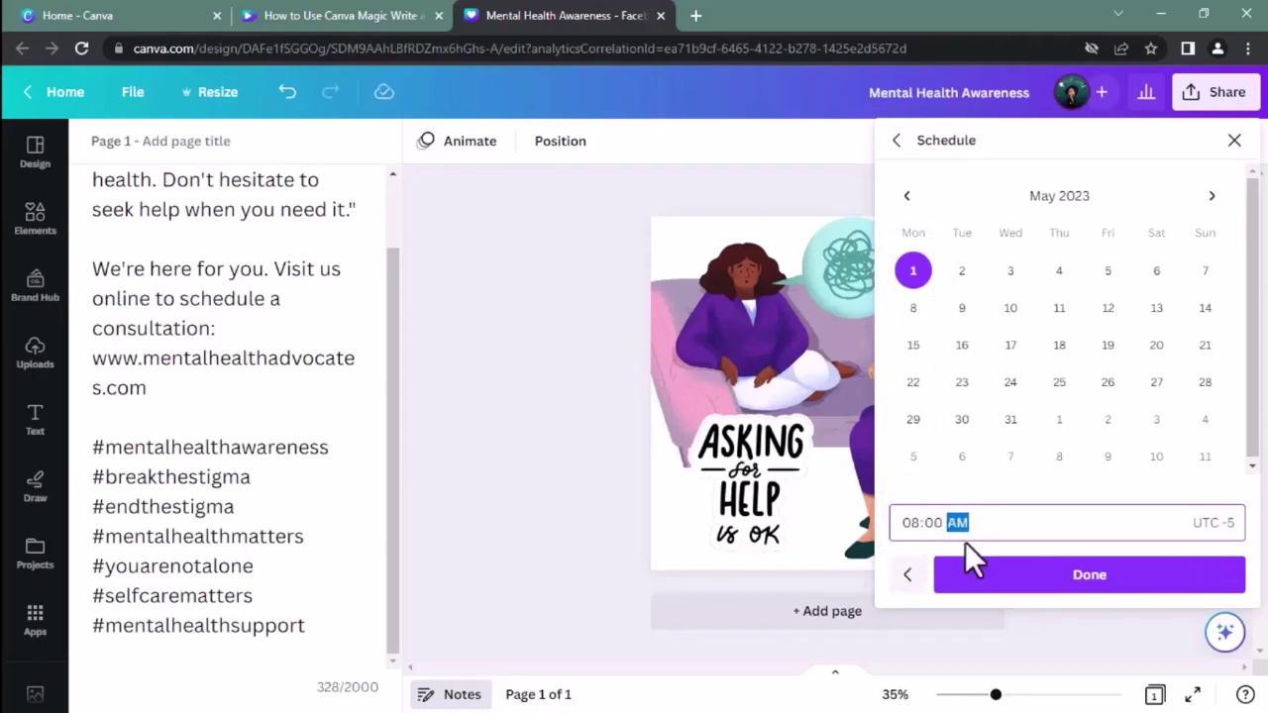
left_click(1042, 585)
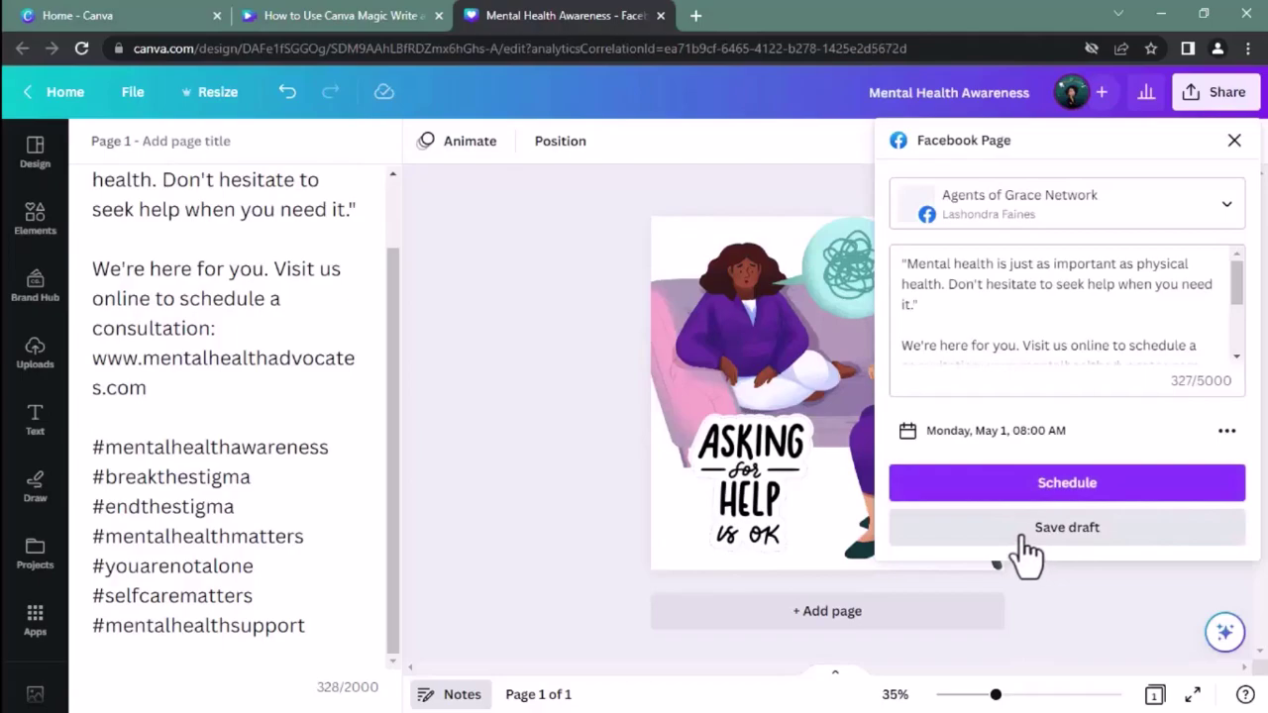
Schedule the post, log in to Facebook, and link Canva to it with the preselected Page and all requested permissions granted.
left_click(1013, 480)
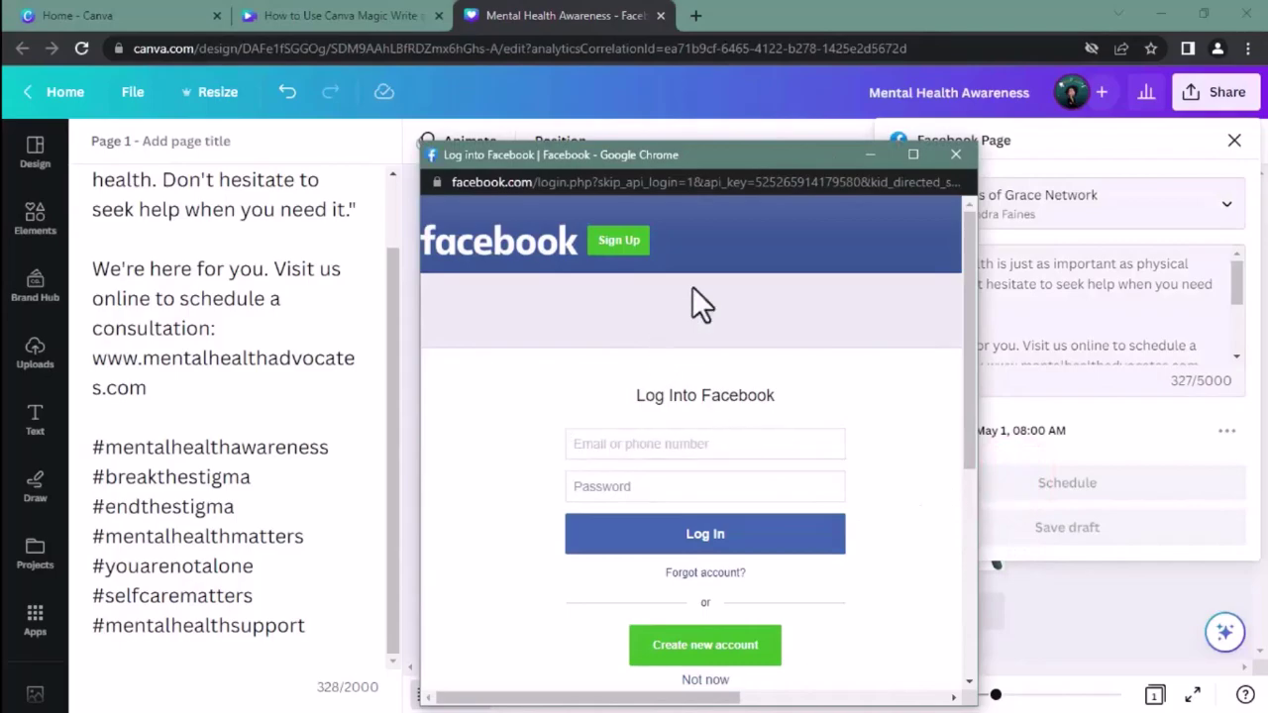
left_click(671, 448)
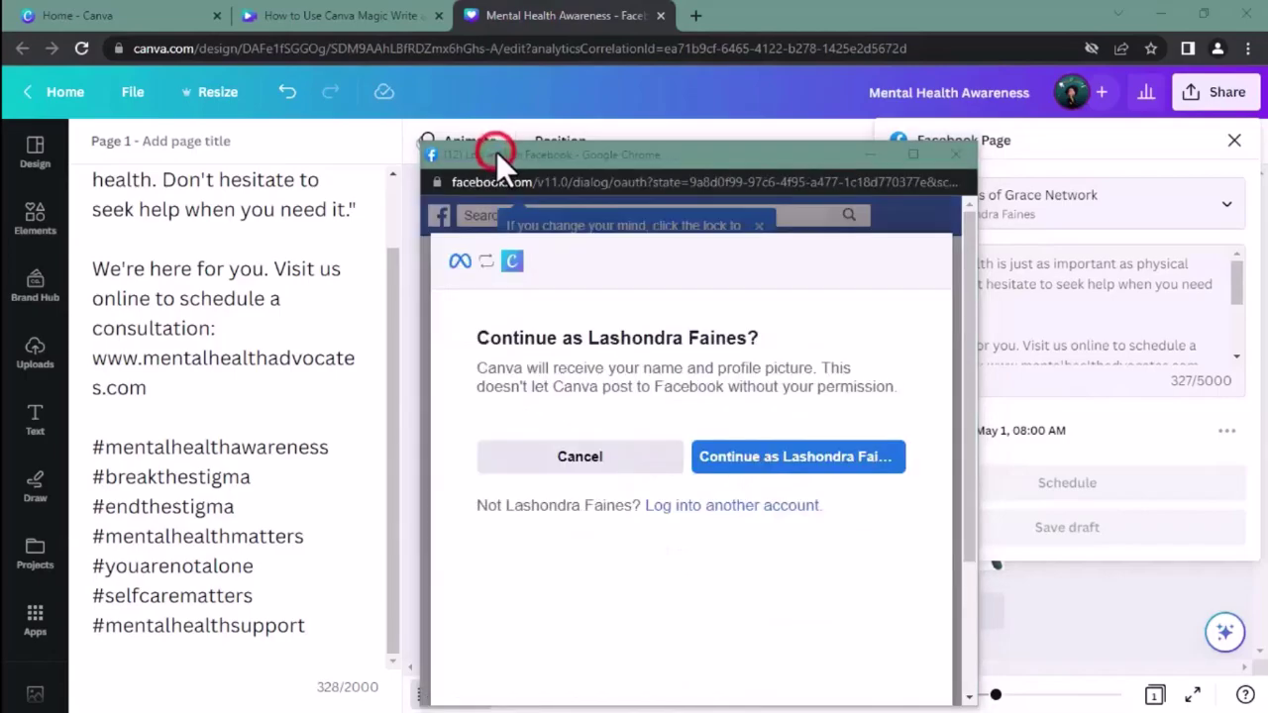
left_click(786, 458)
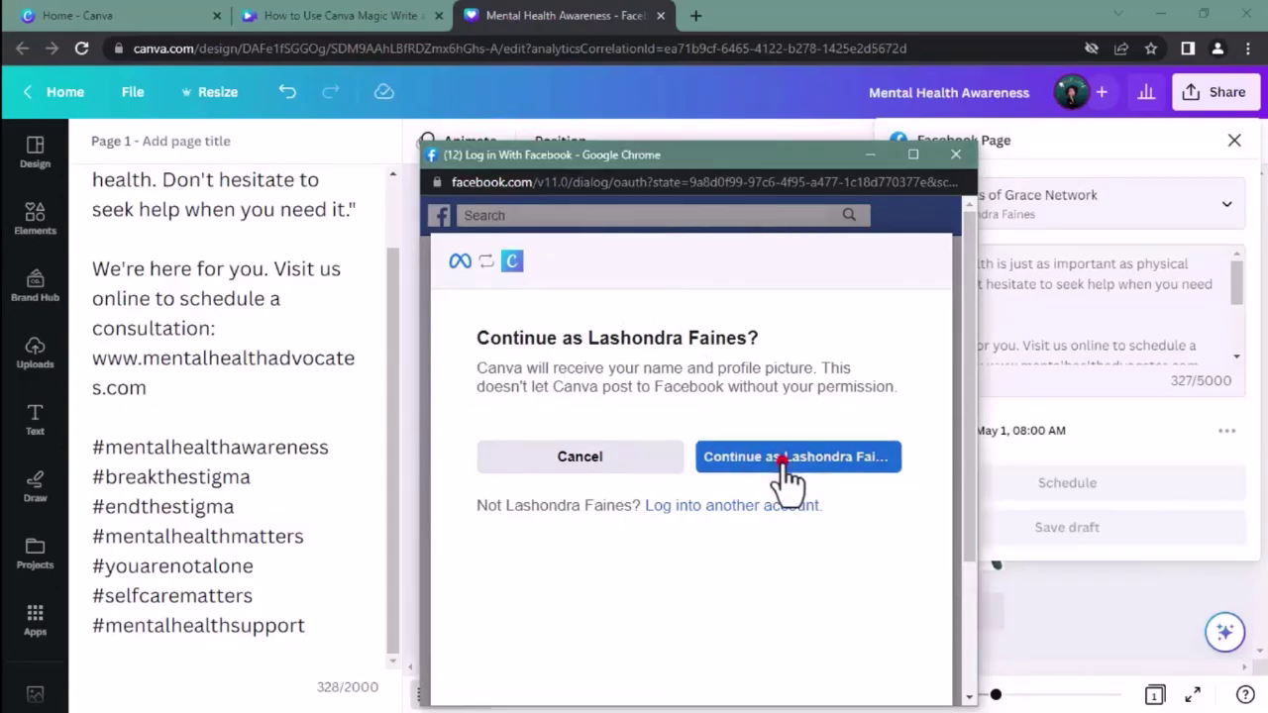
scroll(764, 483, "down", 1)
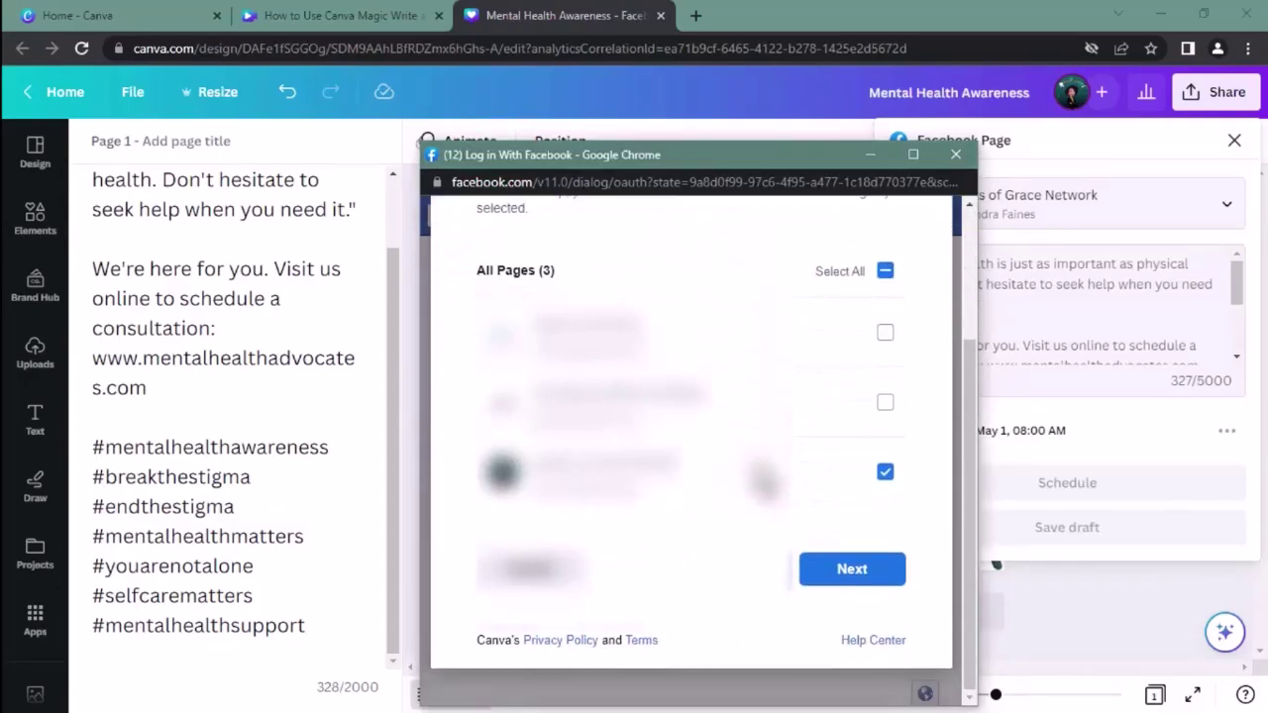
left_click(847, 585)
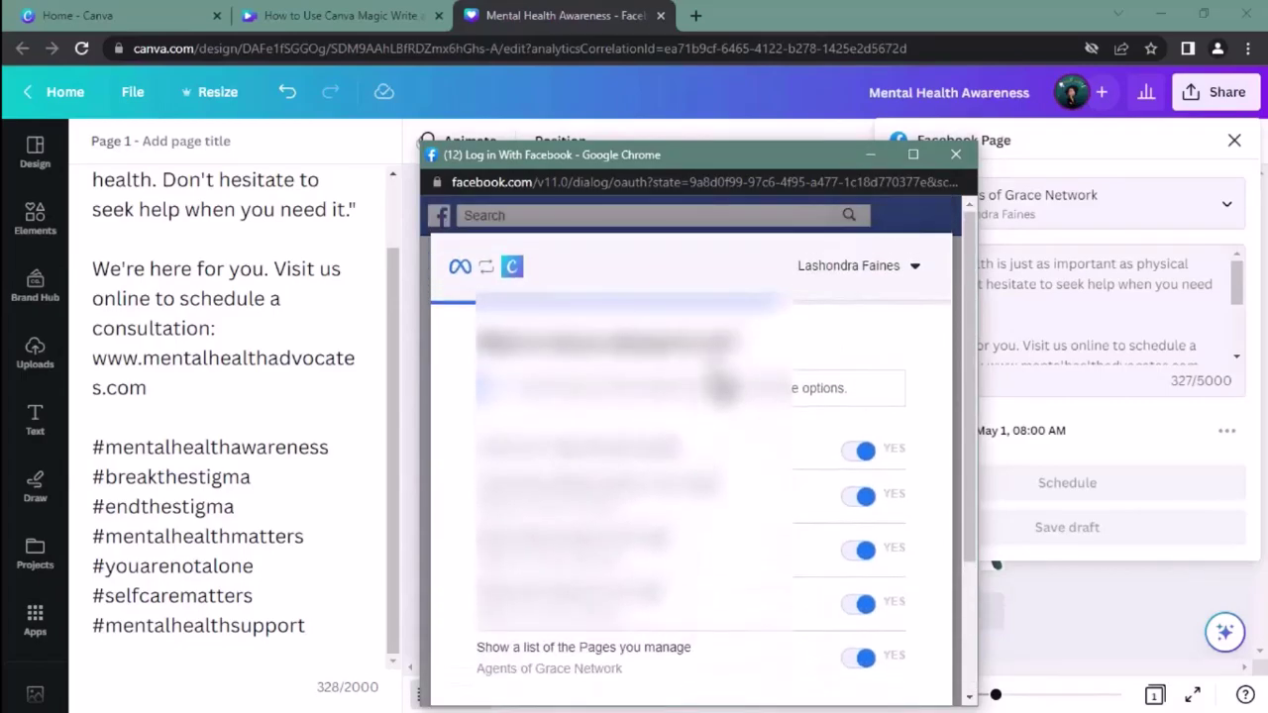
scroll(721, 384, "down", 3)
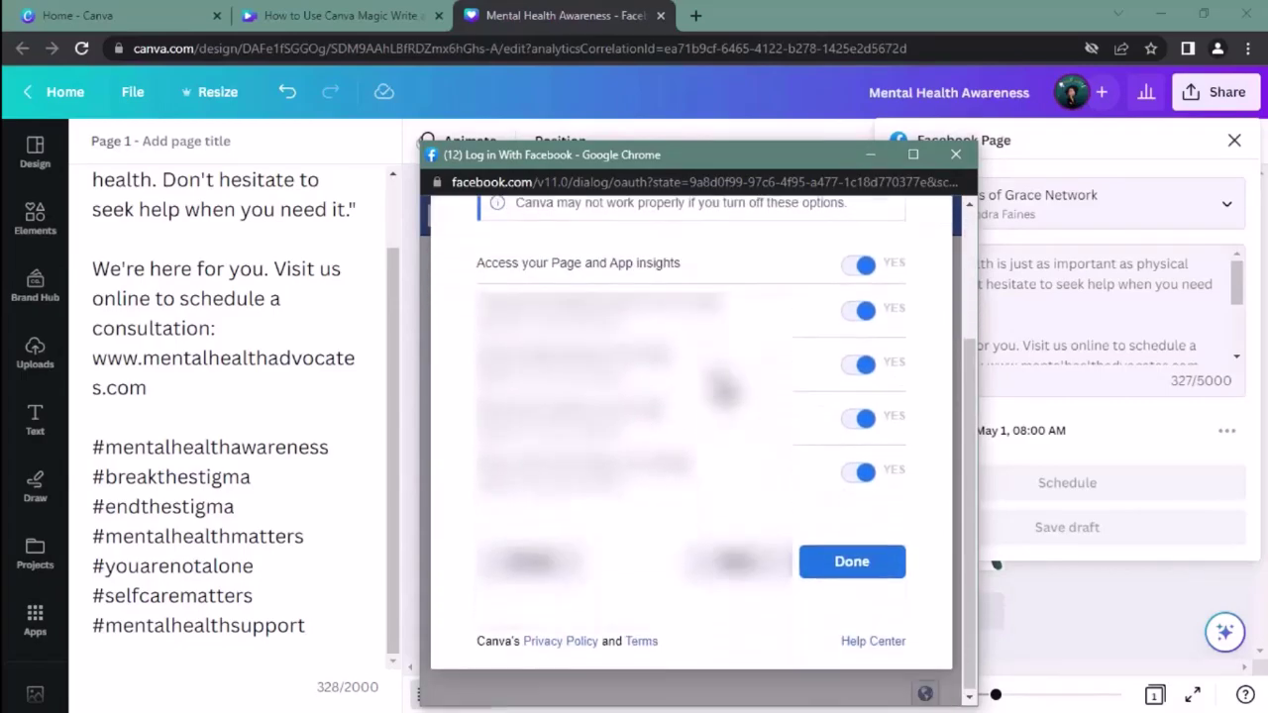
left_click(842, 563)
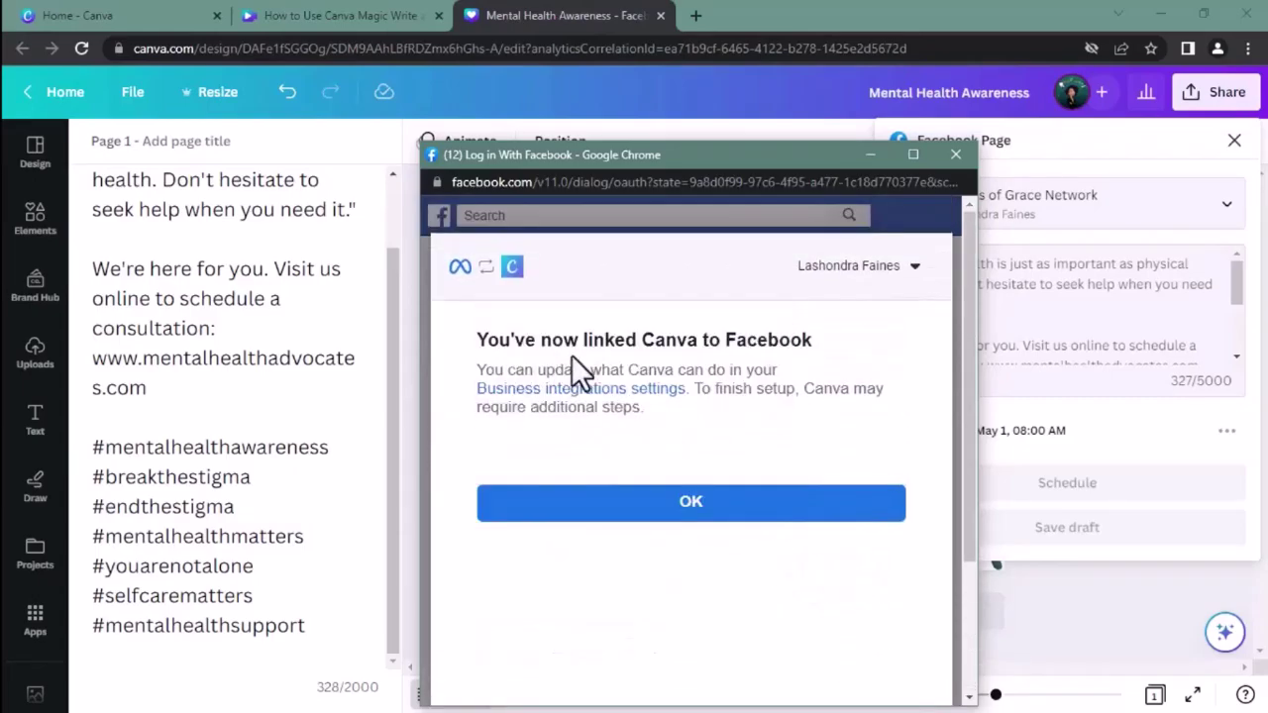
left_click(685, 503)
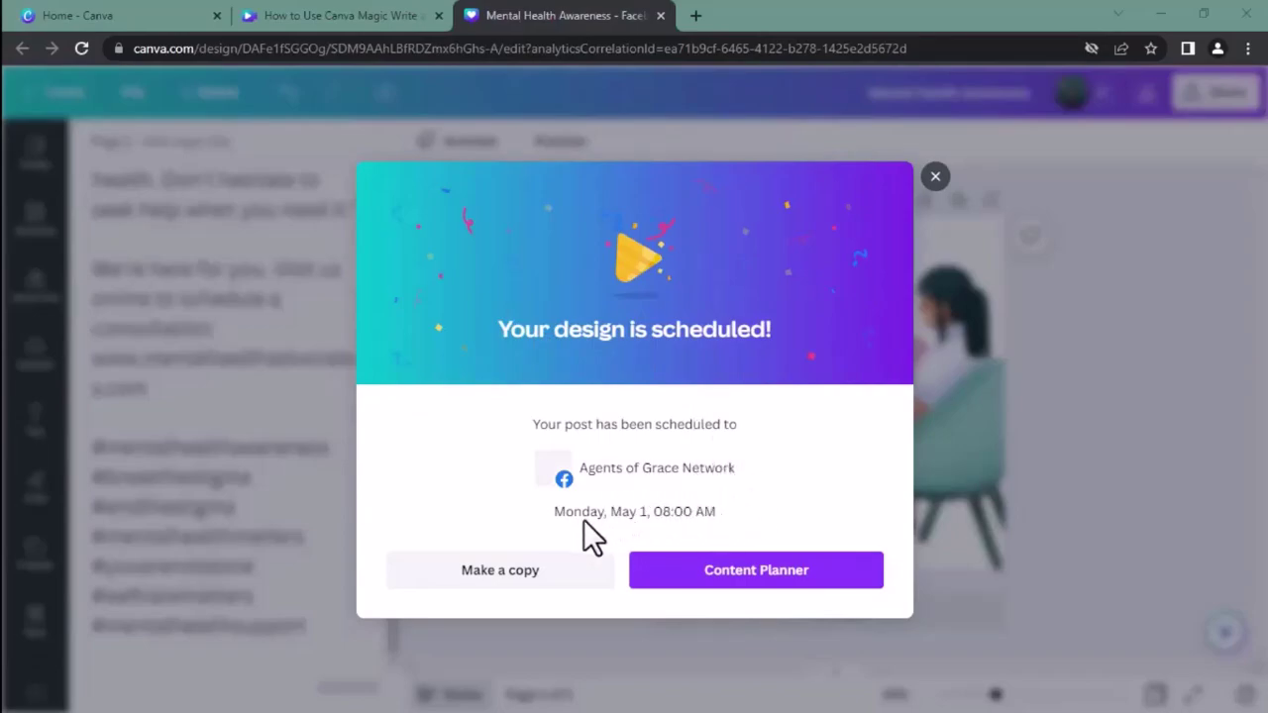
Open the scheduled post in the Content Planner to review its caption, and examine the May 2023 calendar.
left_click(756, 564)
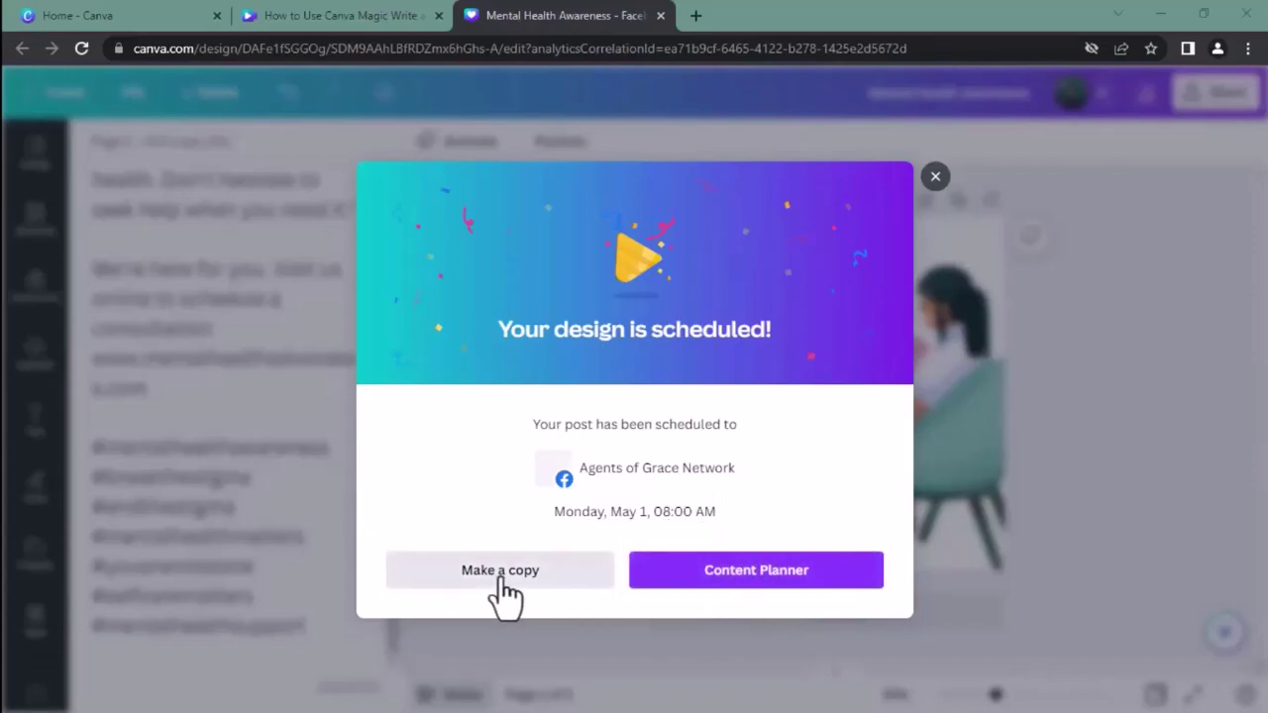
left_click(756, 571)
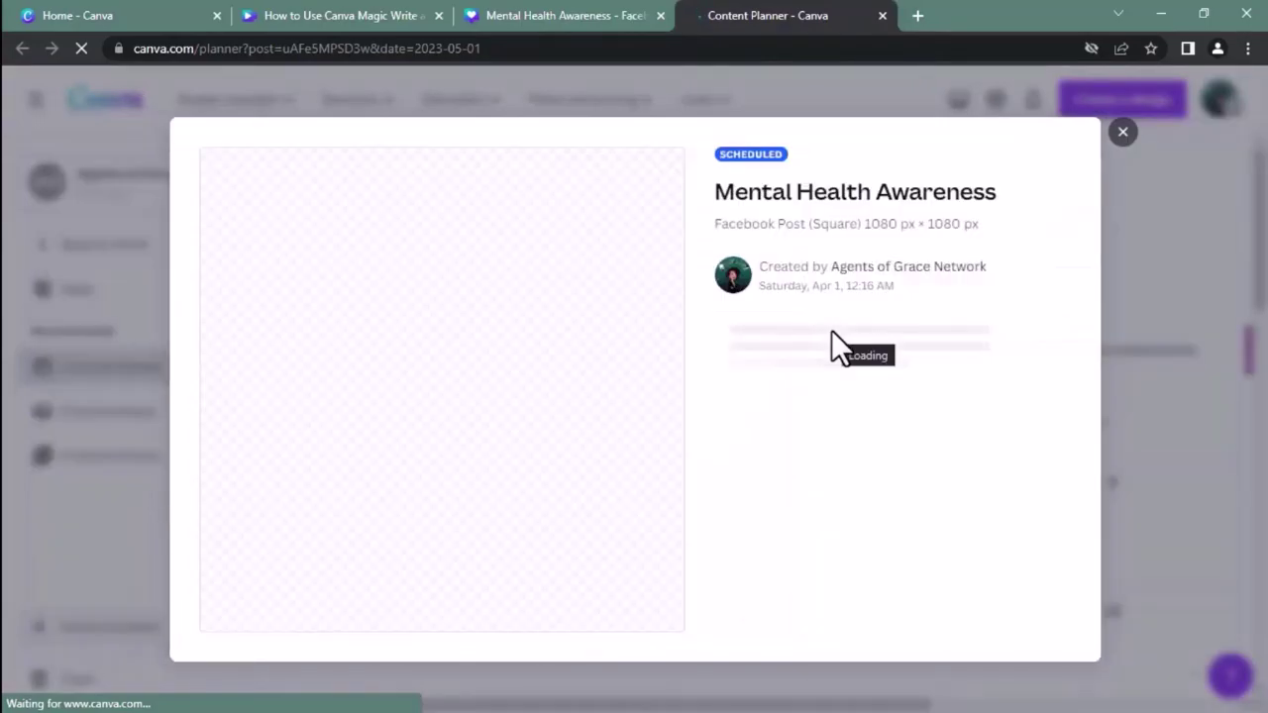
left_click(710, 149)
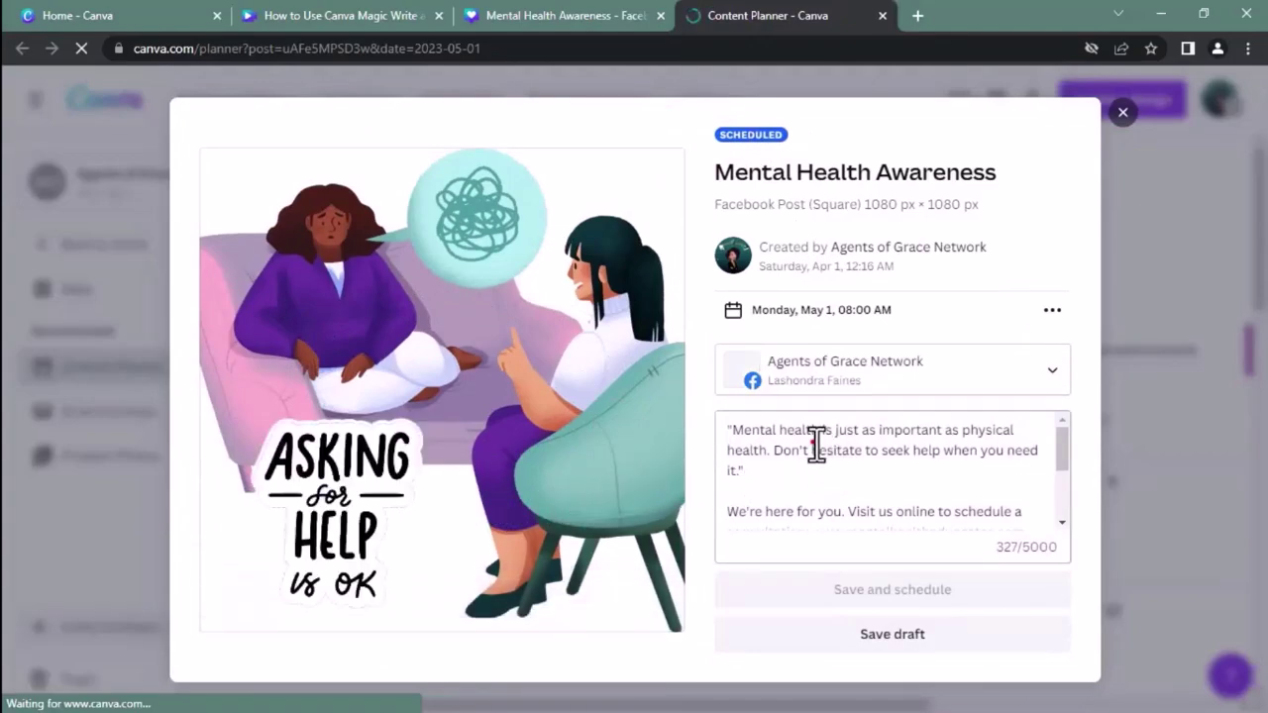
scroll(800, 453, "down", 3)
scroll(792, 441, "up", 3)
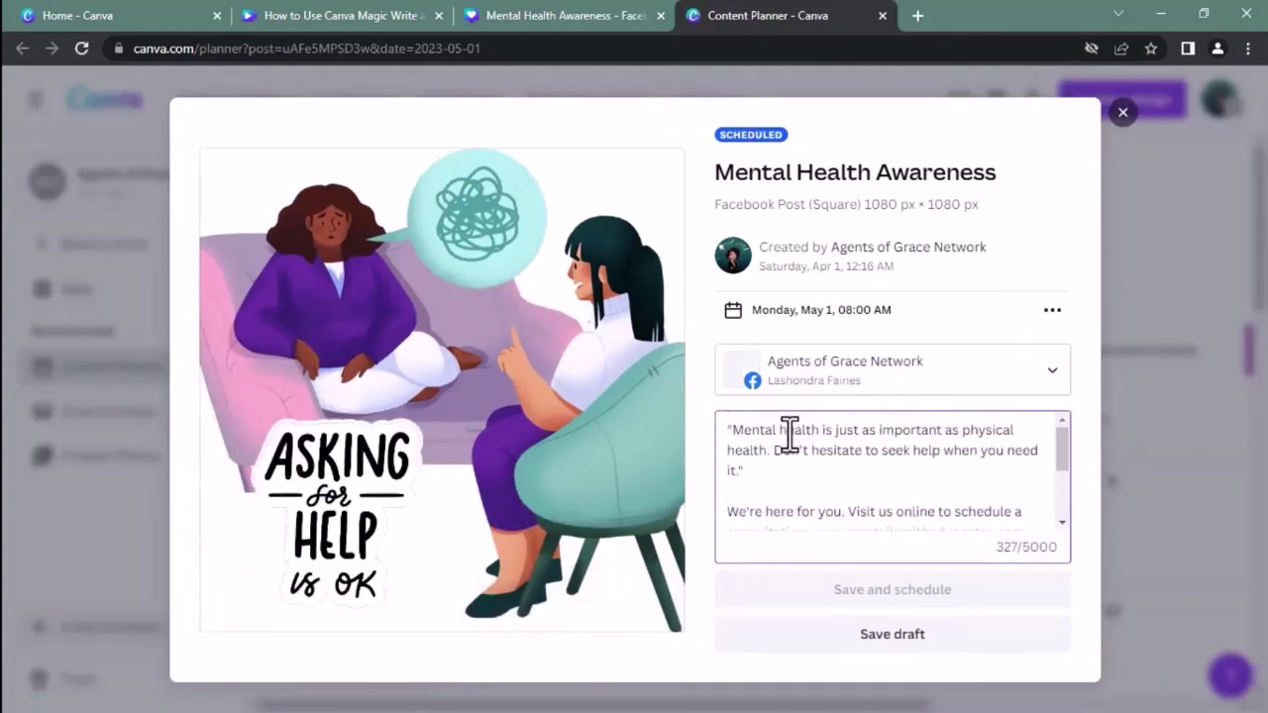
left_click(1123, 113)
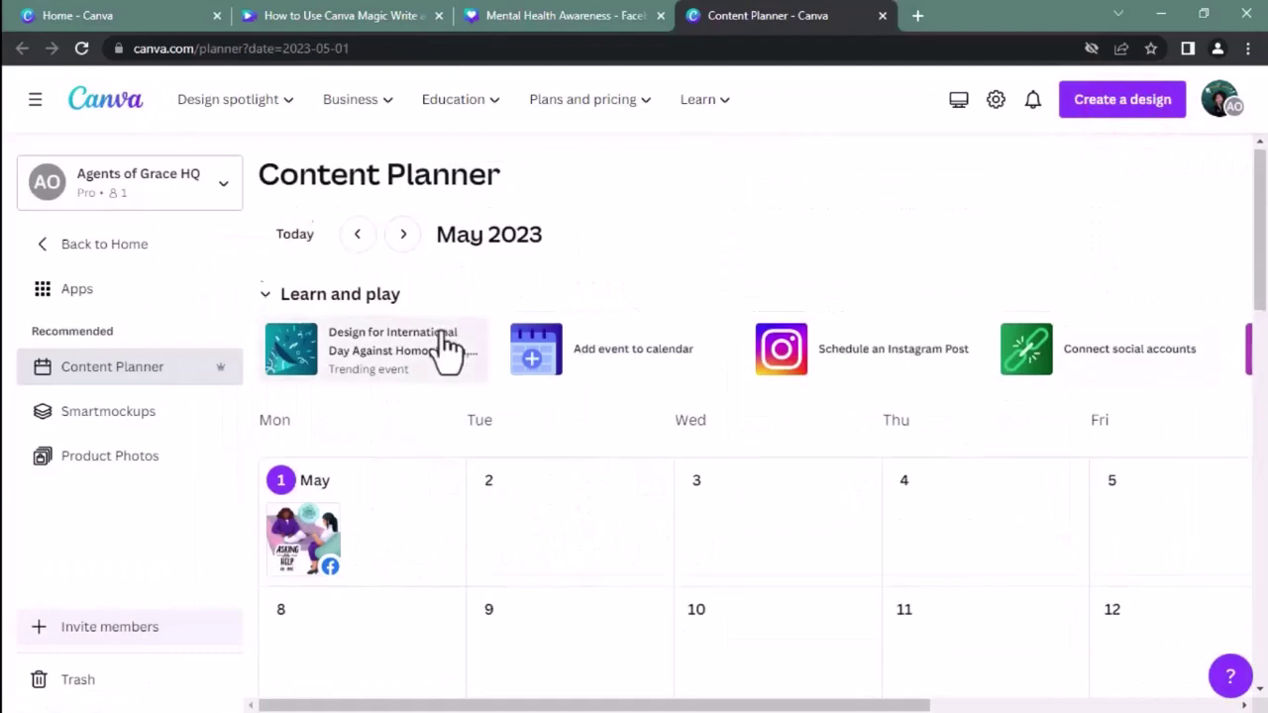
scroll(443, 347, "down", 3)
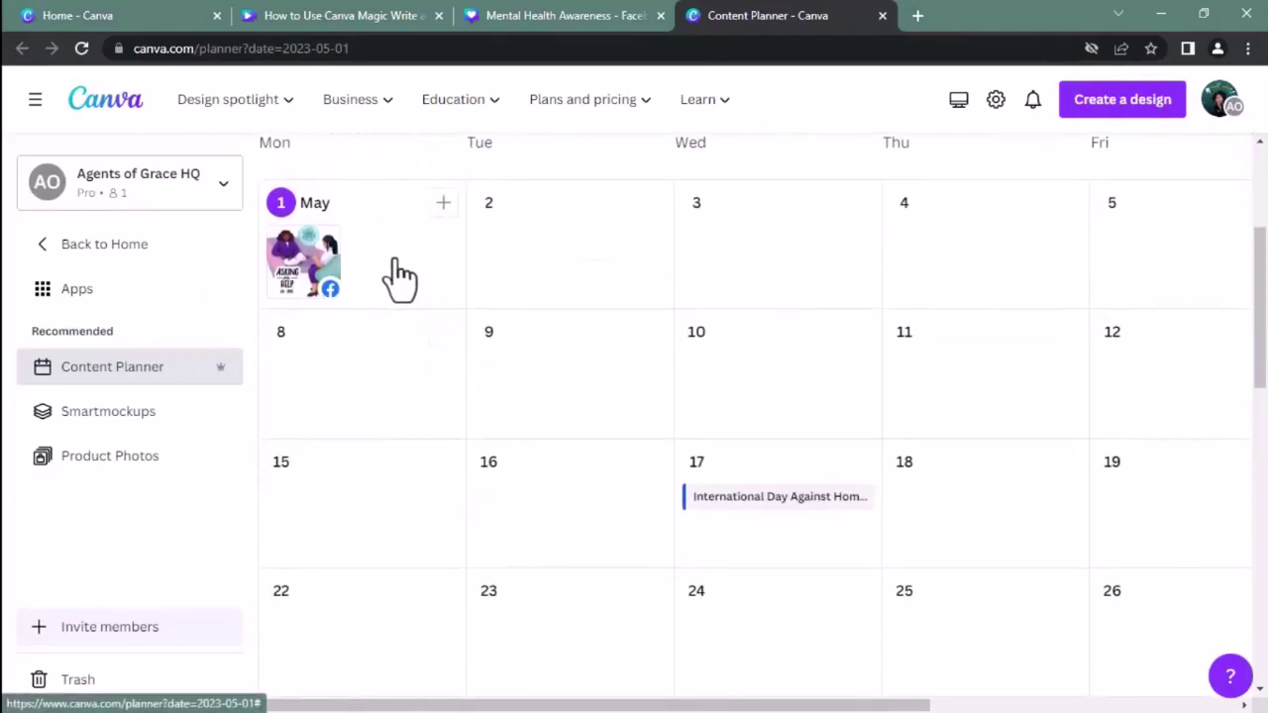
scroll(398, 266, "up", 3)
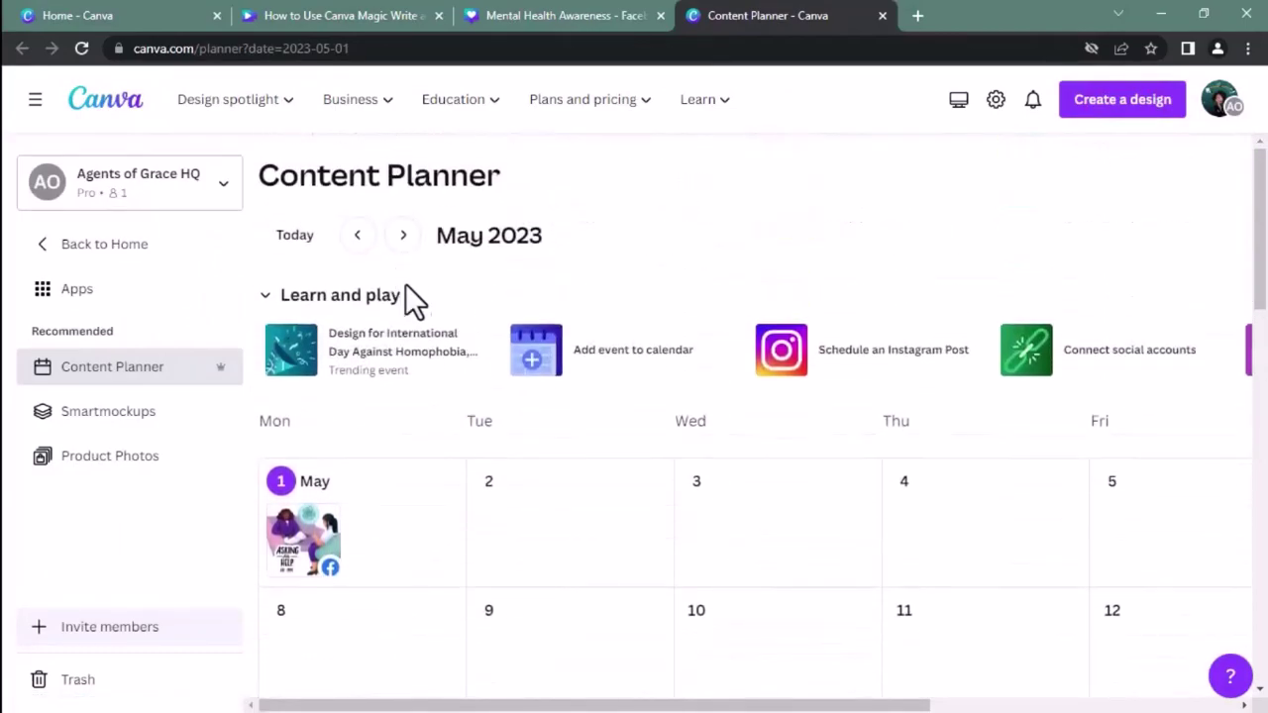